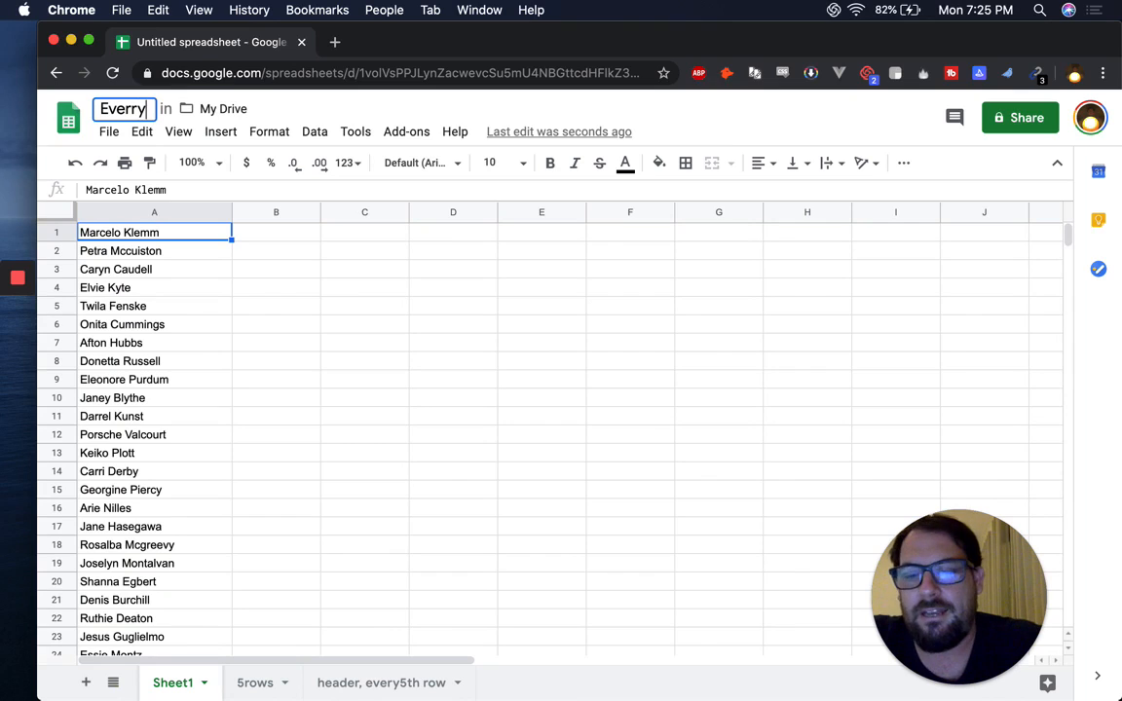
- Name the spreadsheet "Every Row 5 Times"
key(BackSpace)
text(Row 5 Tims)
key(Return)
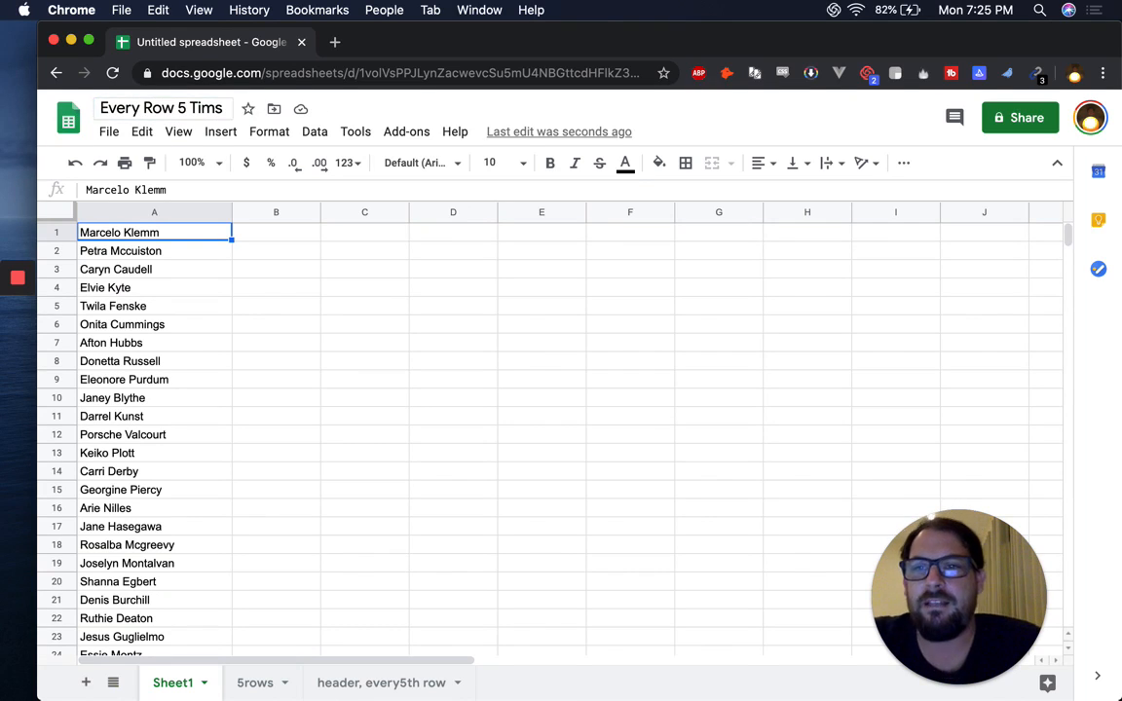
double_click(208, 108)
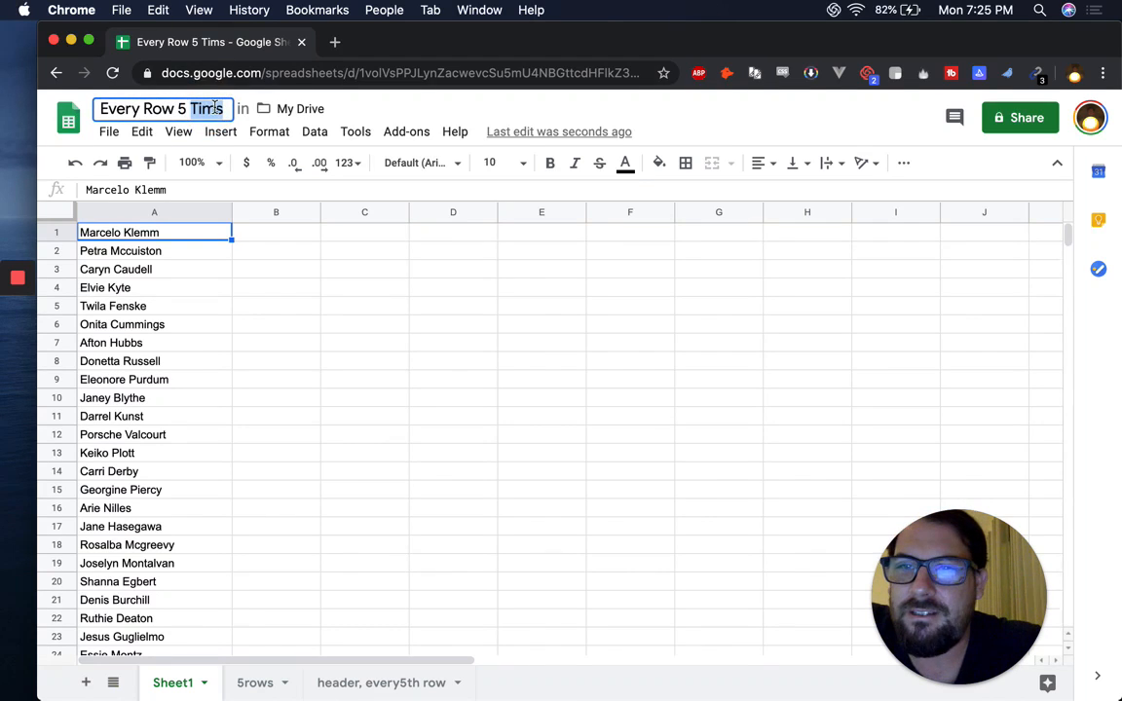
text(Times)
click(238, 292)
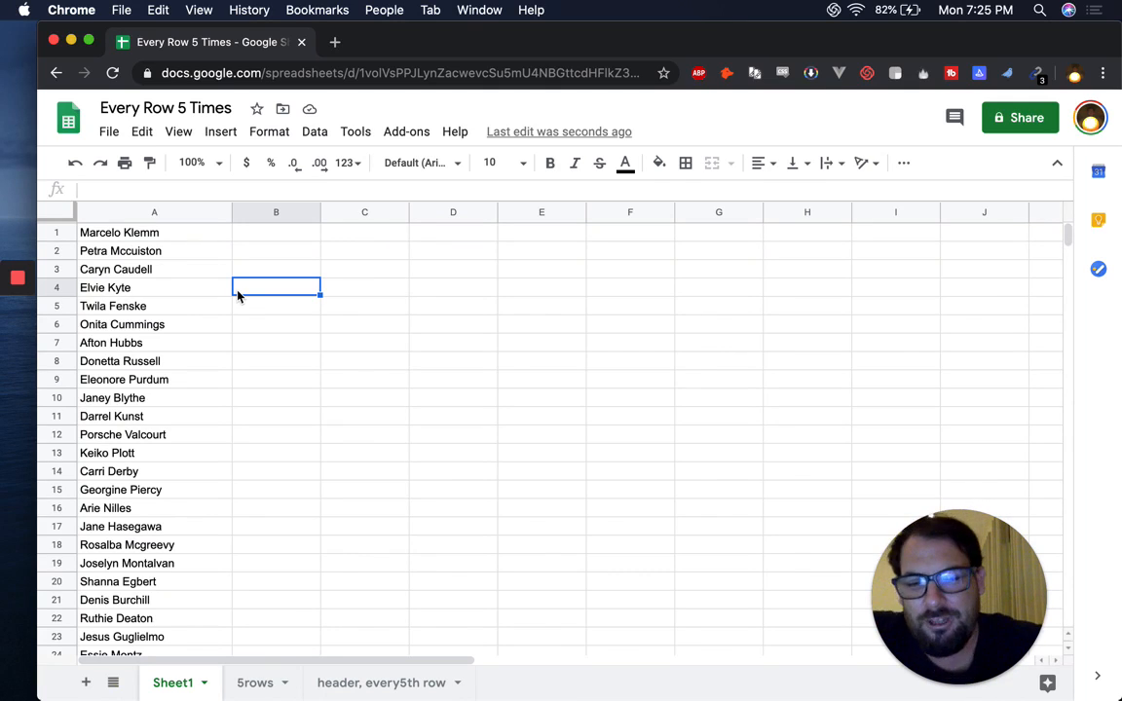
- Examine the source names in Sheet1, the repeated names in 5rows, and the merged name blocks in "header, every5th row"
click(147, 236)
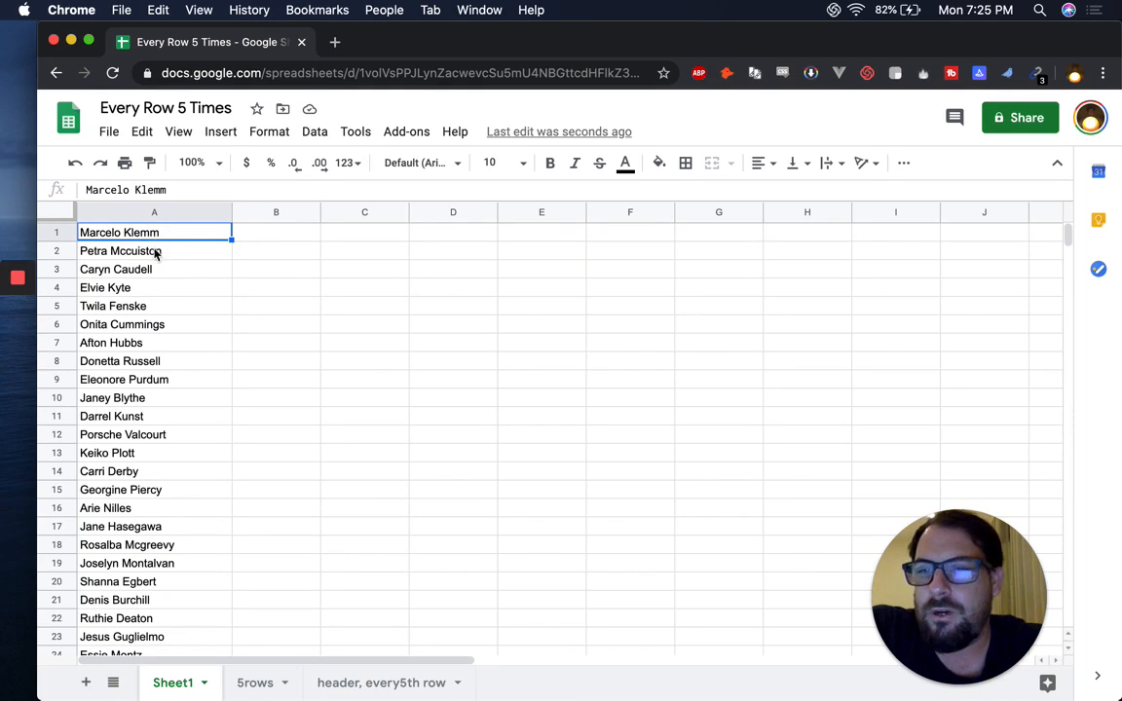
click(154, 252)
click(139, 233)
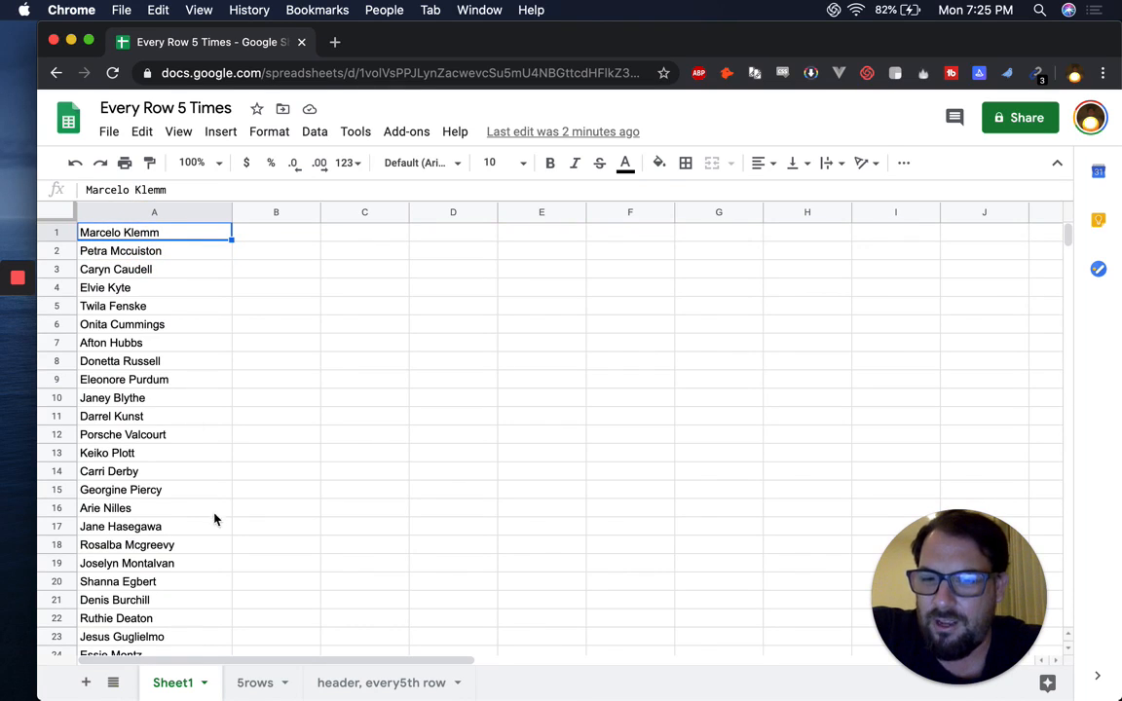
click(149, 251)
click(146, 270)
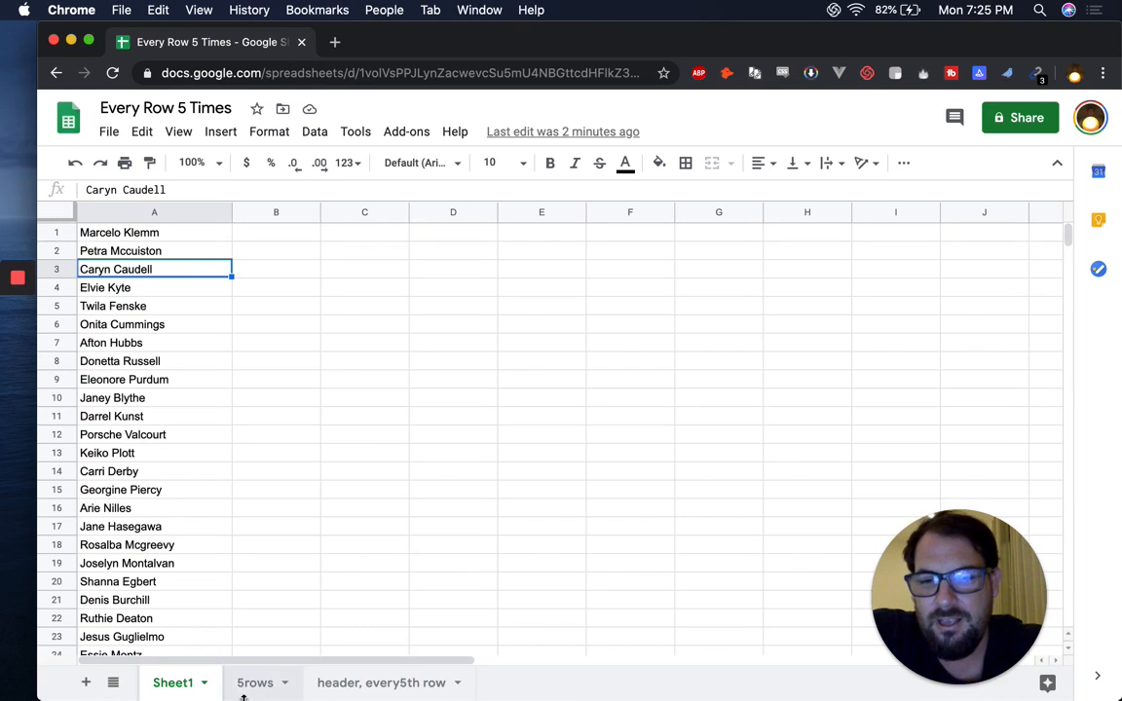
key(alt+Down)
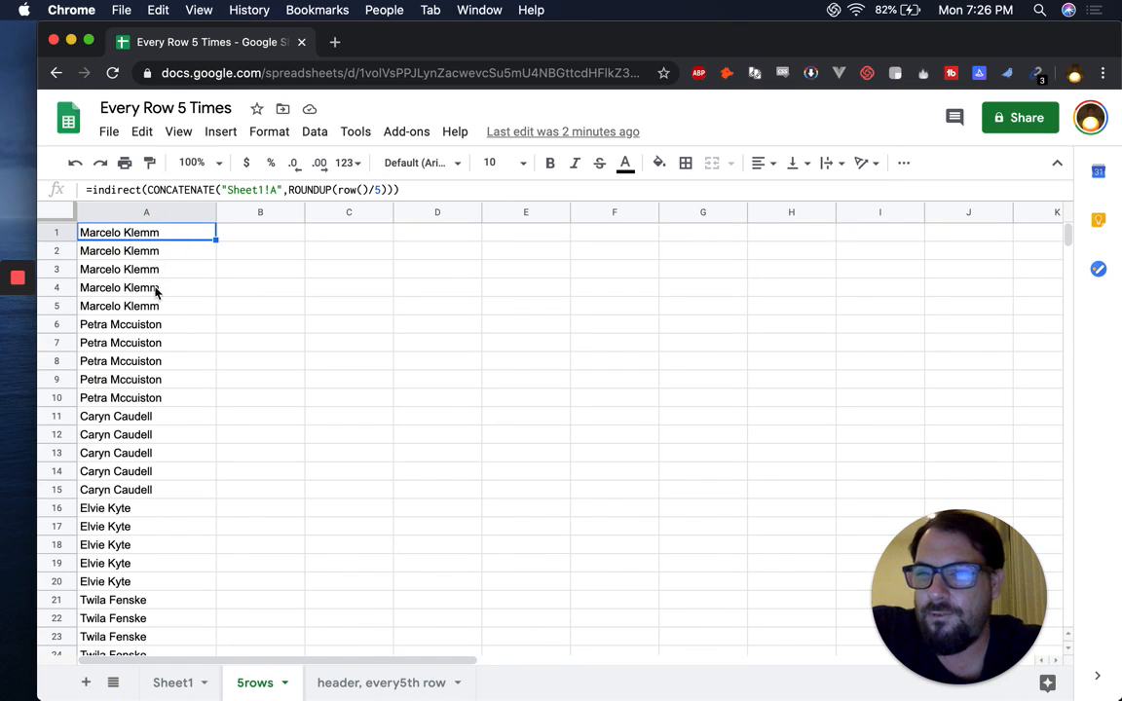
drag(162, 328, 151, 477)
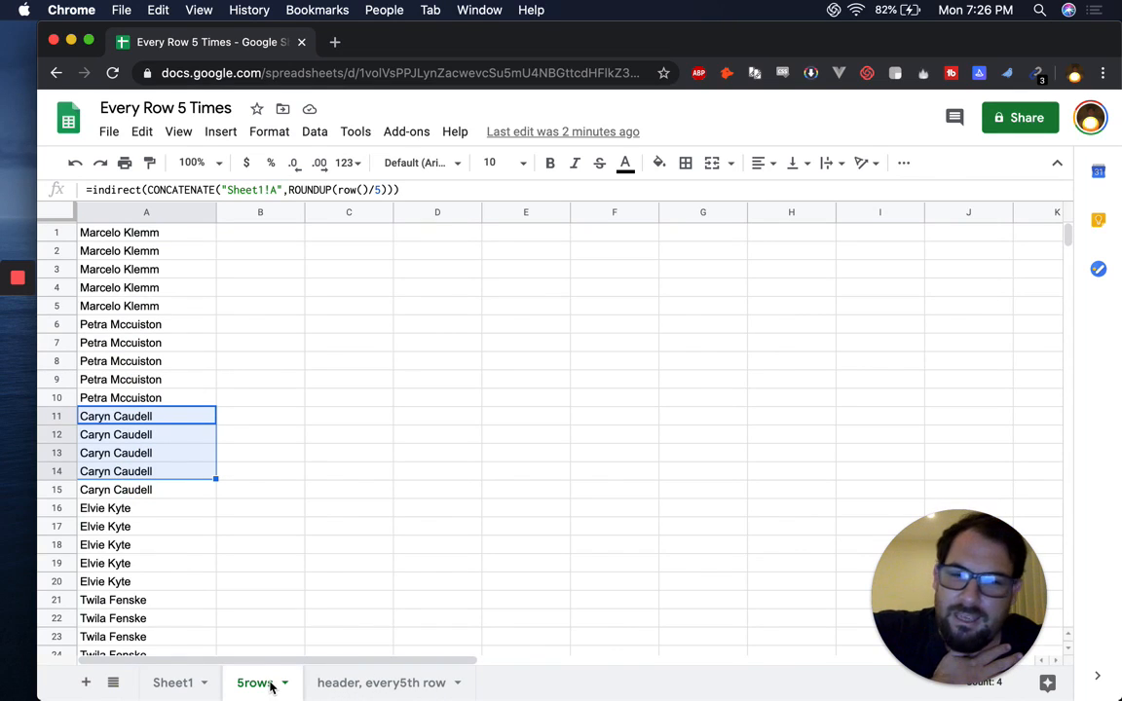
click(368, 682)
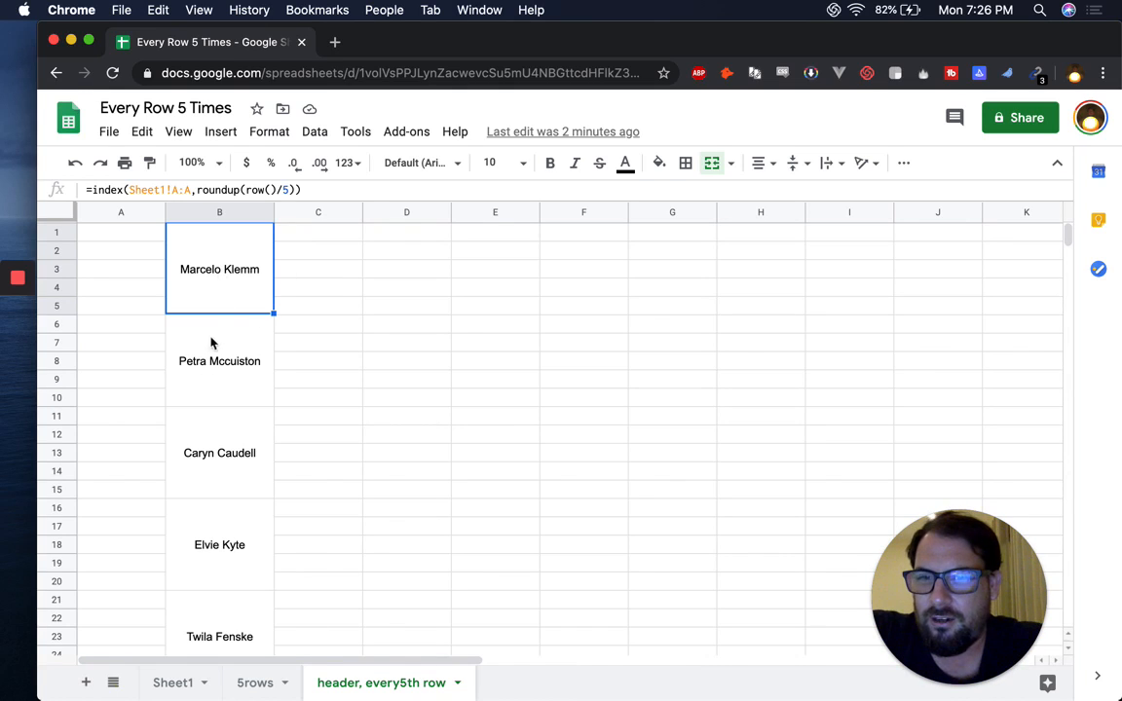
- Rename Sheet1 as NAMES
double_click(170, 683)
text(N)
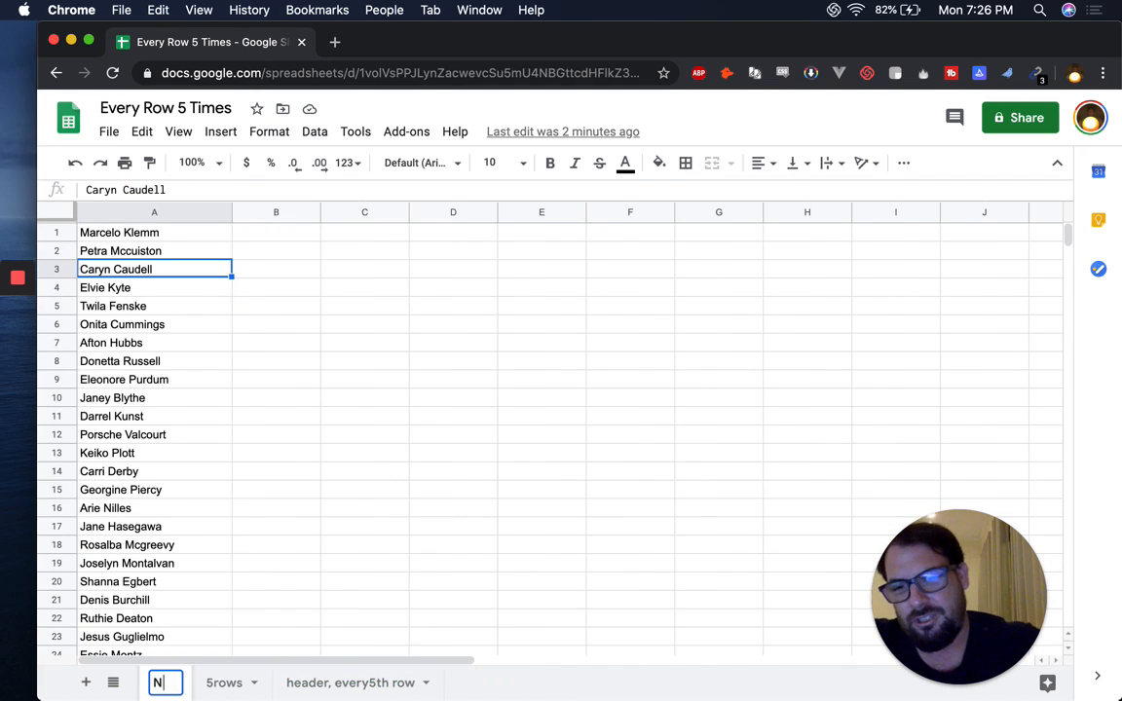
text(AMES)
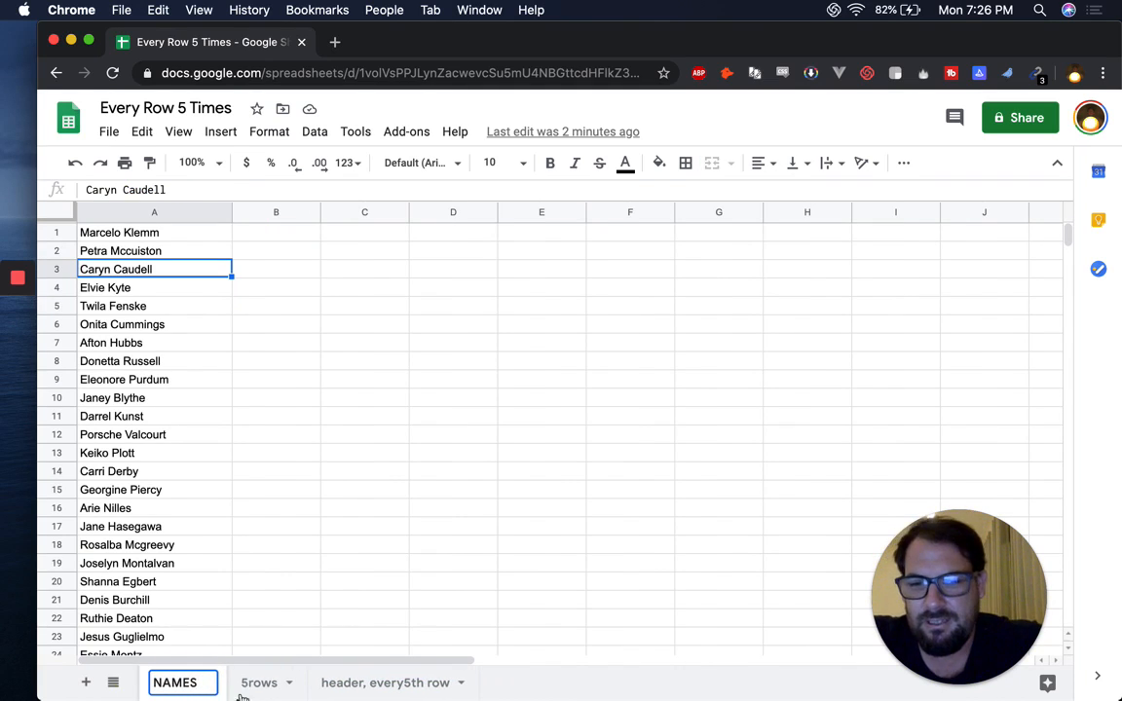
key(Return)
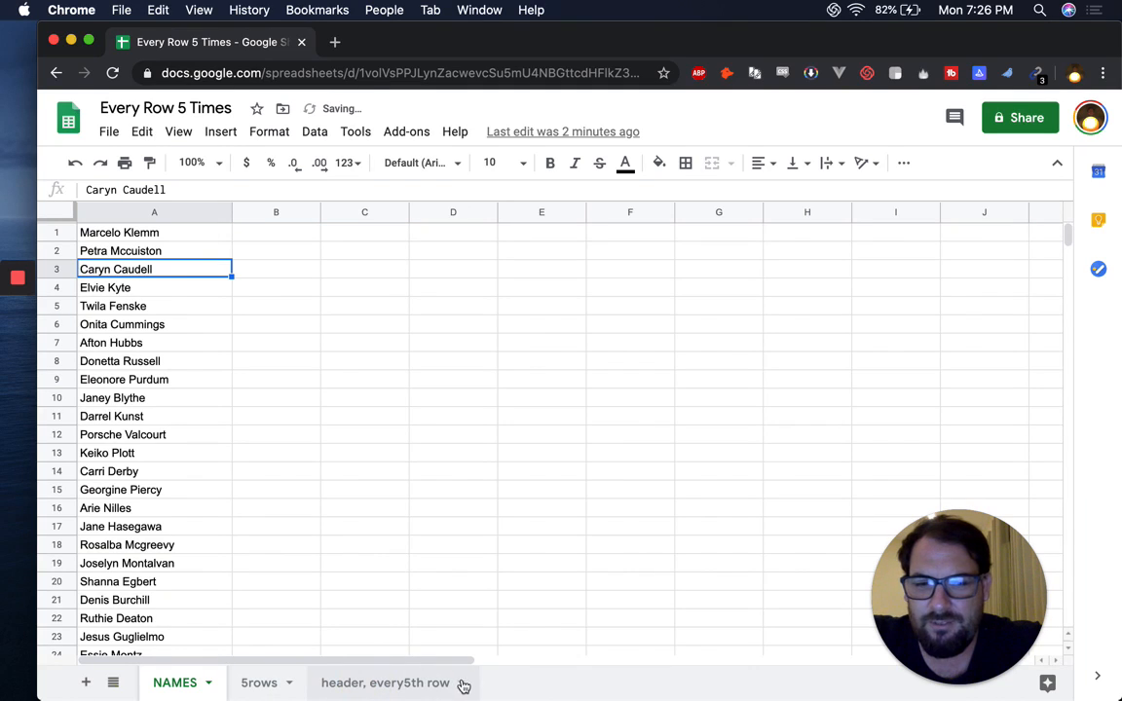
- Duplicate the "header, every5th row" sheet and clear the contents of column B in the copy
click(464, 687)
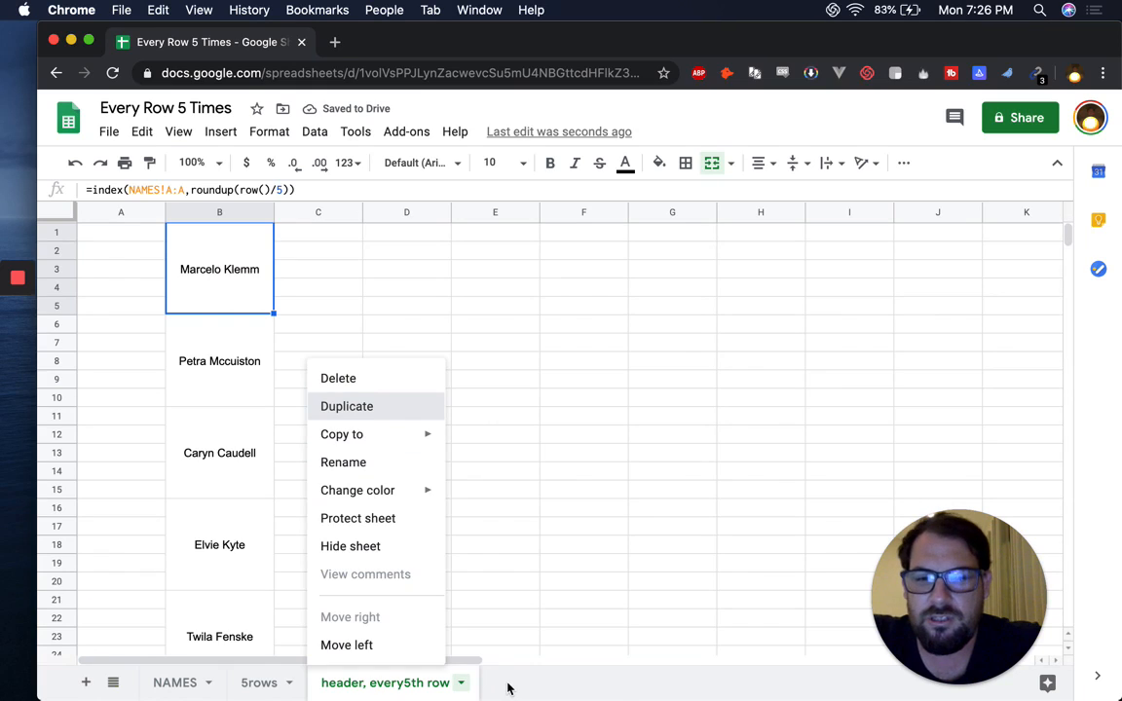
click(342, 407)
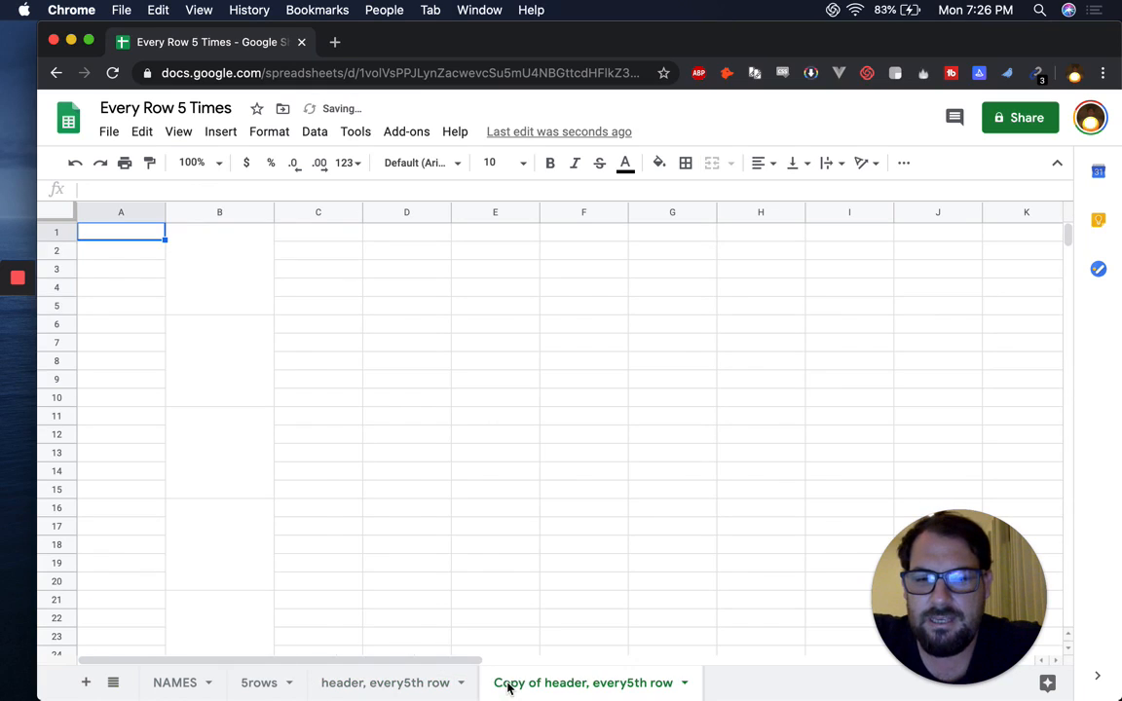
click(219, 212)
key(Delete)
- Enter the formula =NAMES!A1 in the merged block B1:B5
click(219, 269)
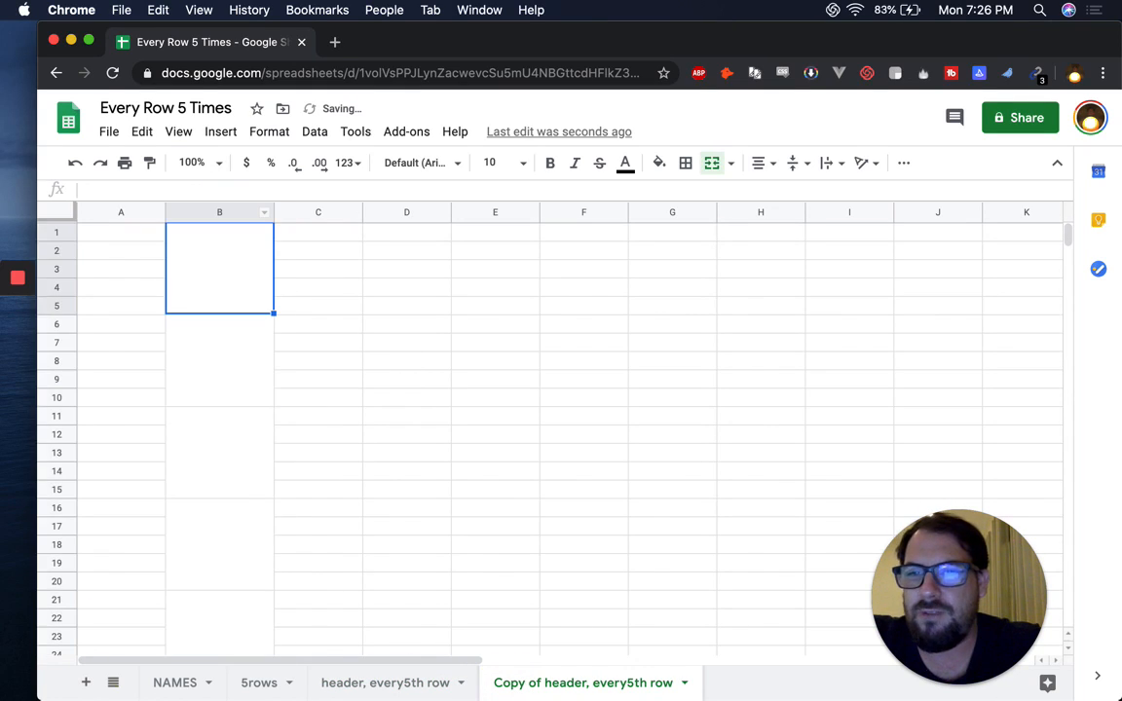
text(=)
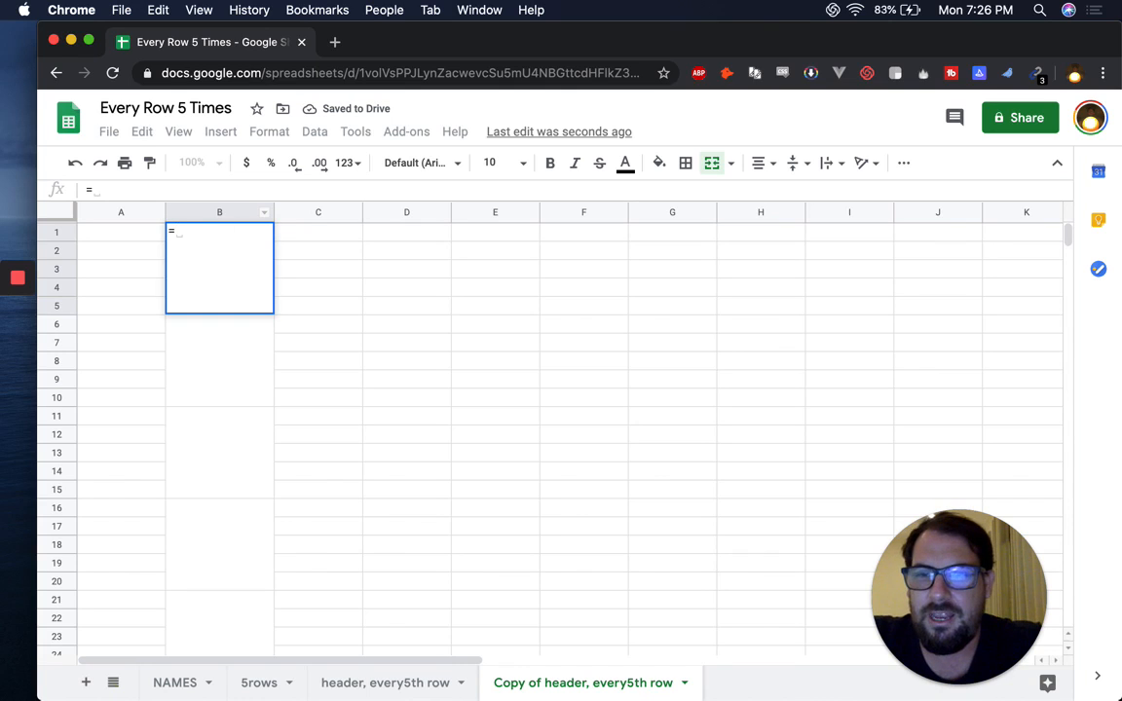
text(NAMES!)
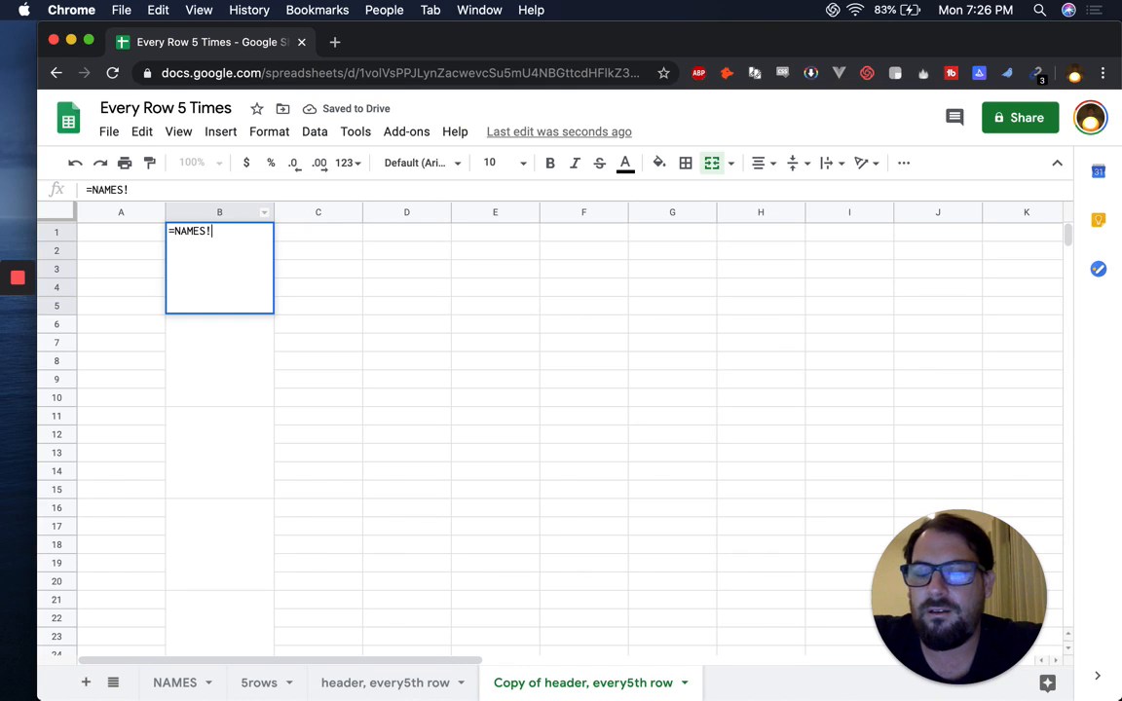
text(A1)
key(Return)
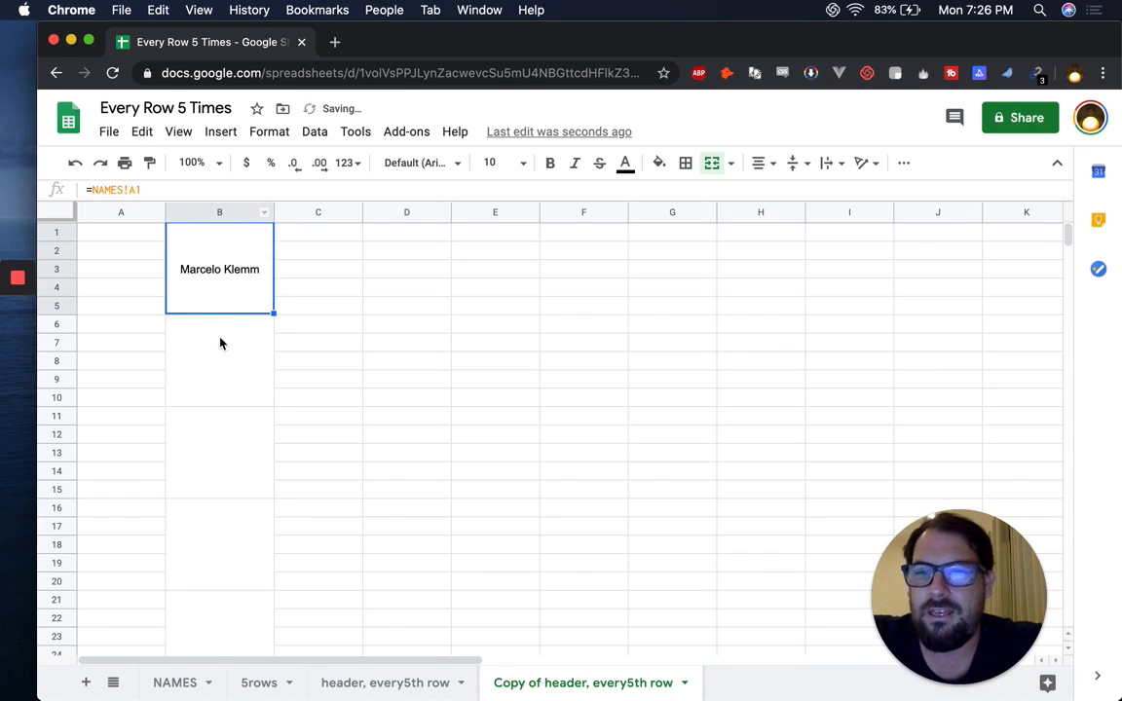
- Enter the formula =NAMES!A2 in the second merged block, B6:B10
key(Down)
key(Down)
key(Up)
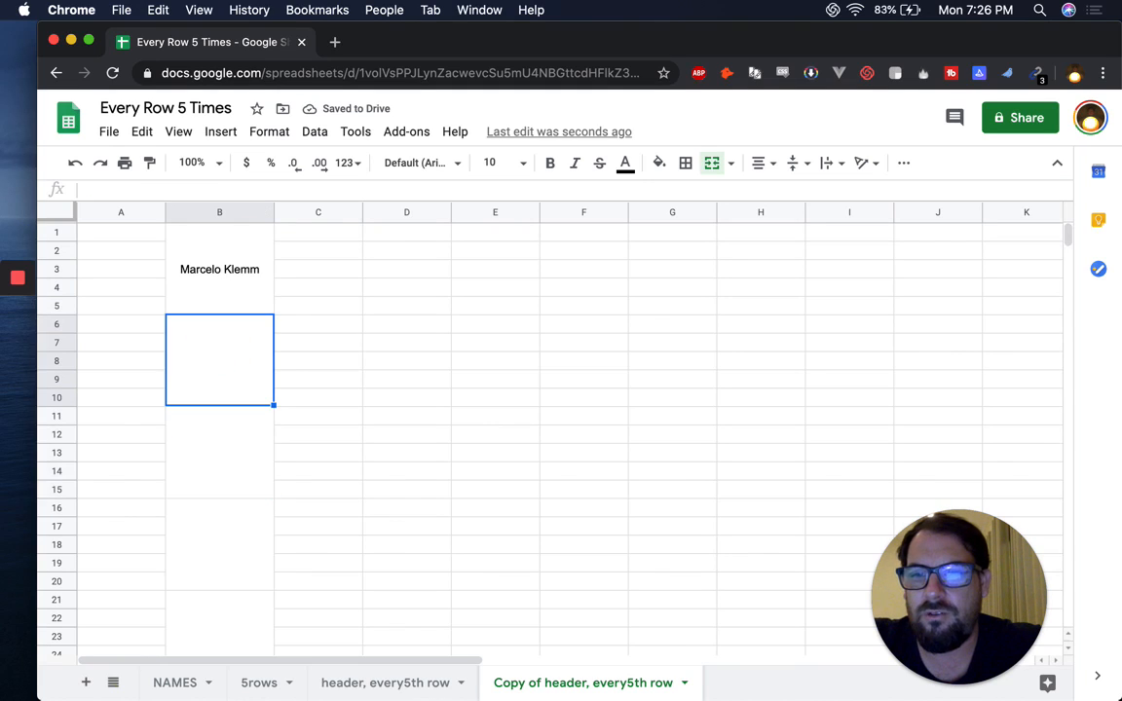
text(=She)
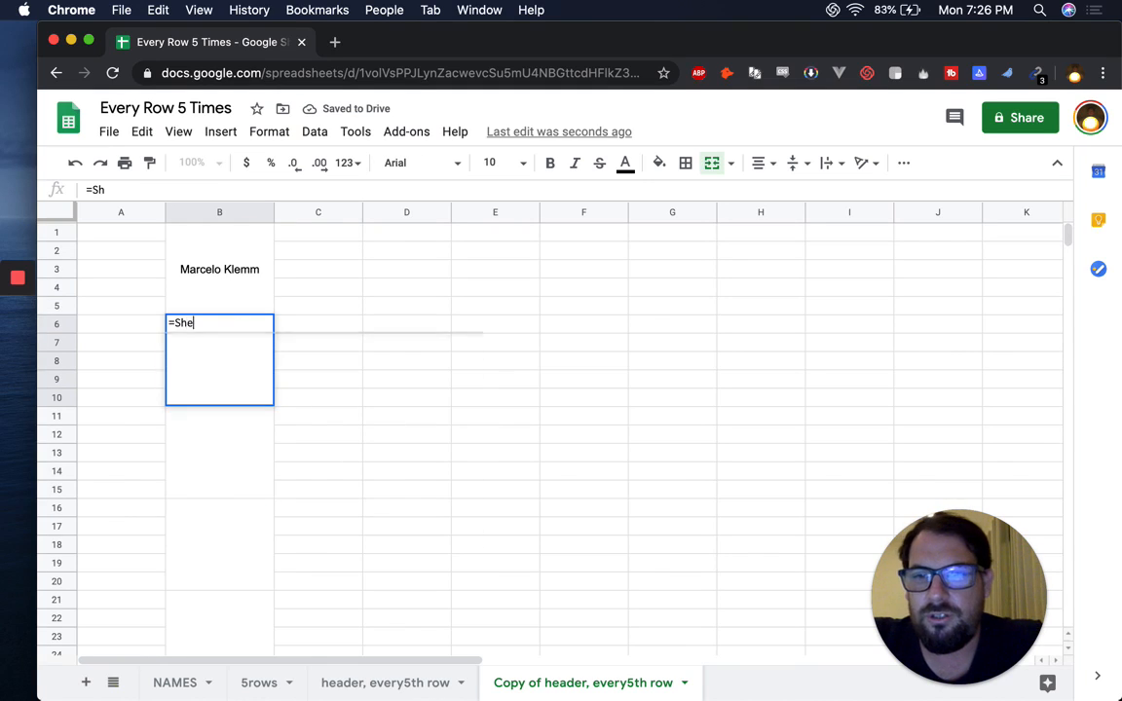
text(et!)
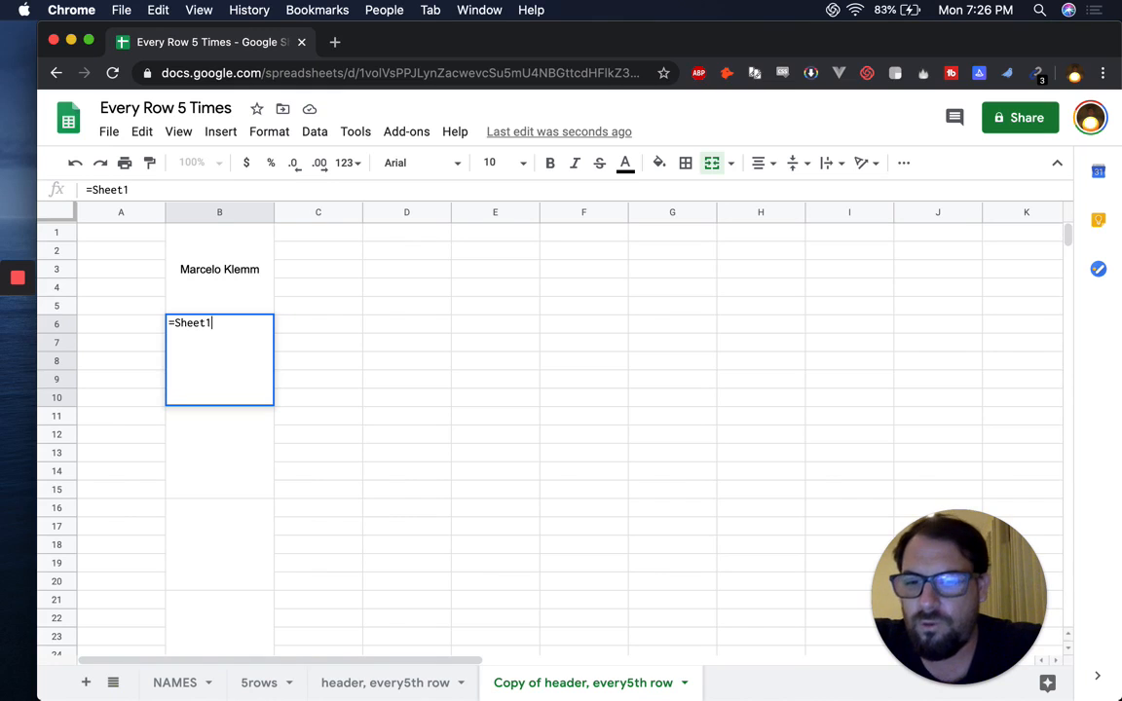
key(BackSpace)
key(BackSpace)
key(BackSpace)
key(BackSpace)
key(BackSpace)
key(BackSpace)
text(N)
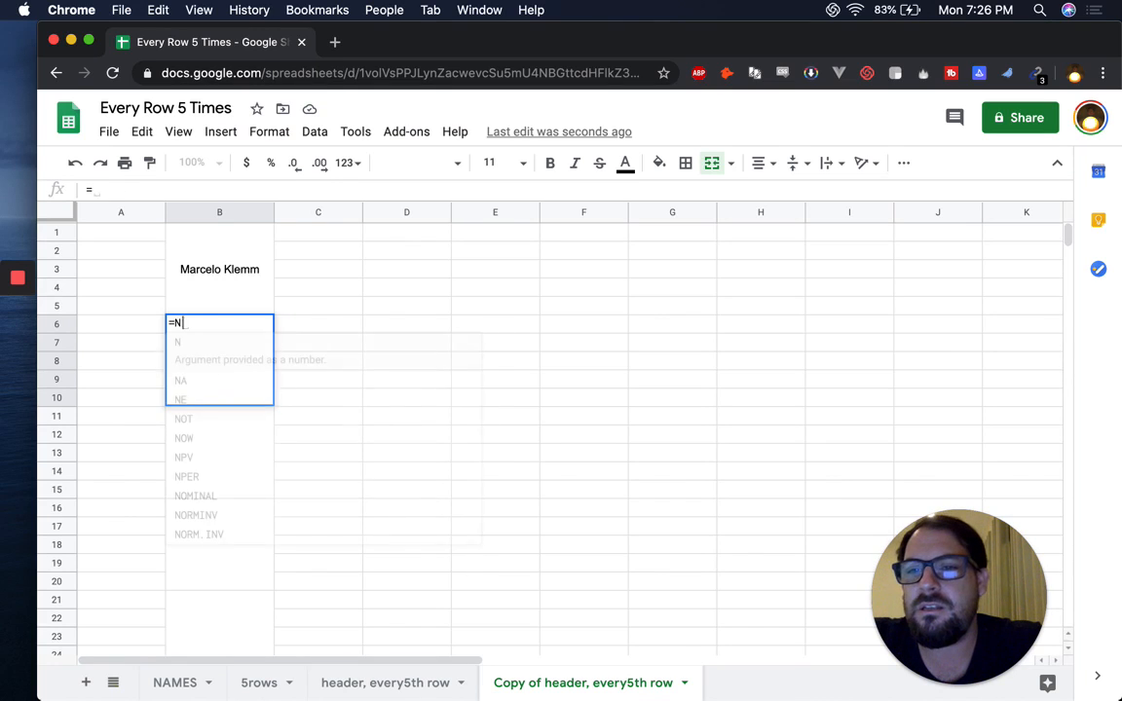
text(AMES!)
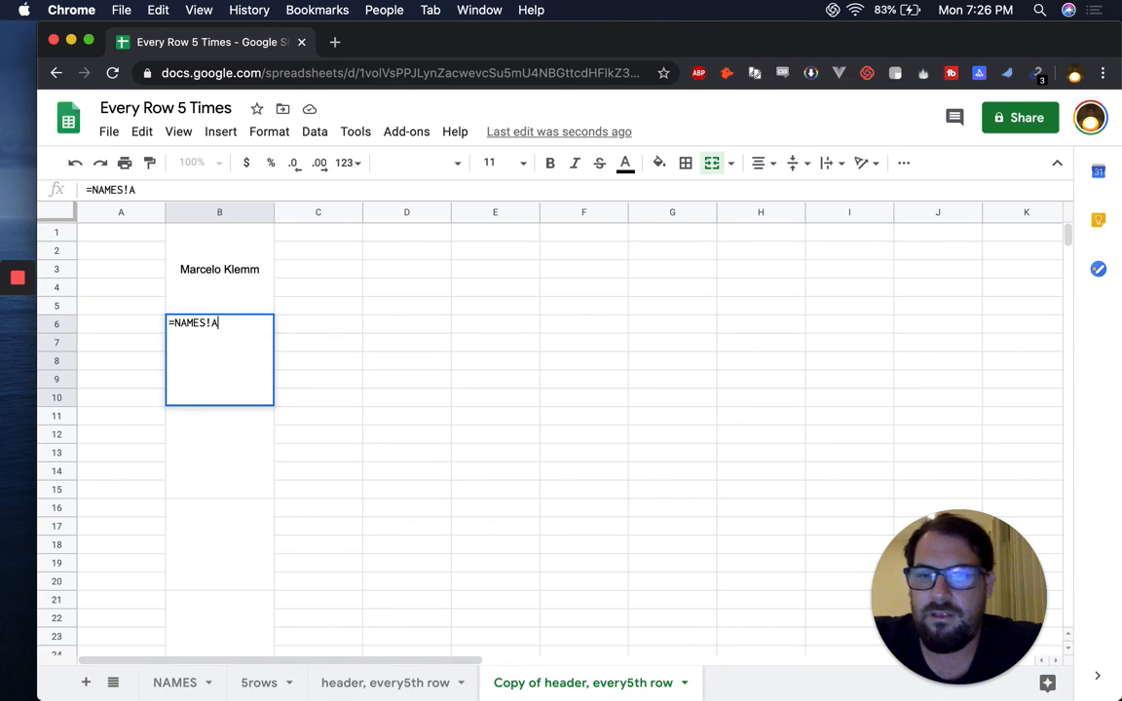
text(A2)
key(super+Return)
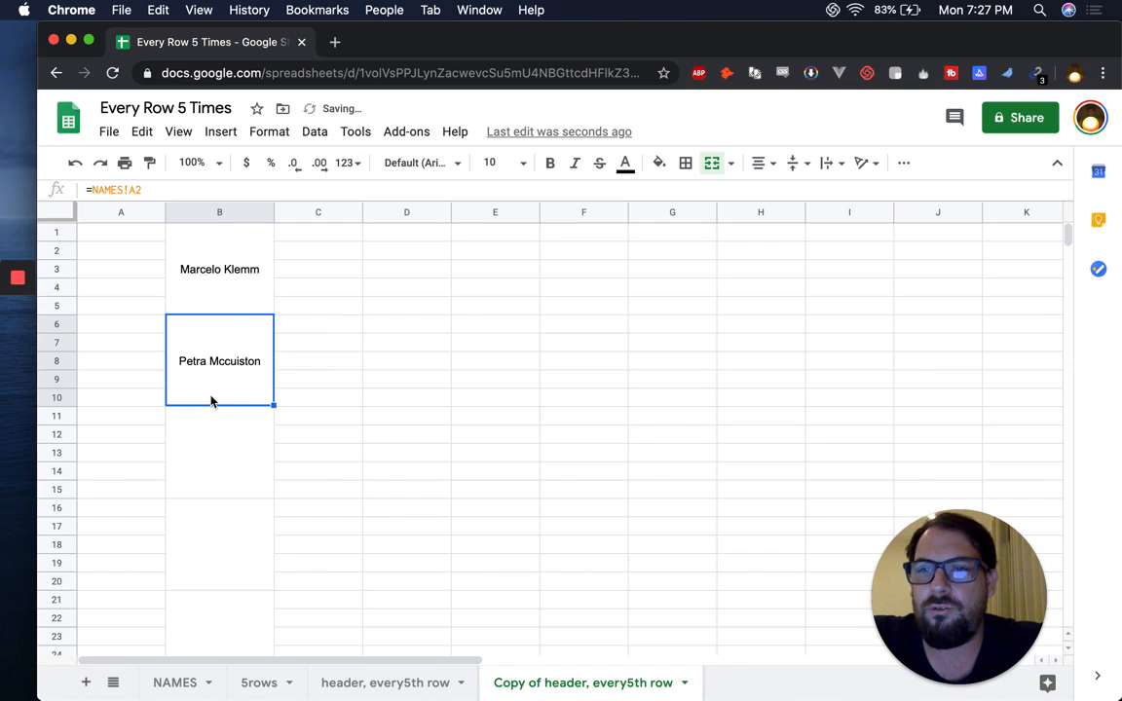
- Copy the name reference formula into the third and fourth merged blocks, B11:B15 and B16:B20
click(206, 426)
key(super+v)
key(Up)
key(Up)
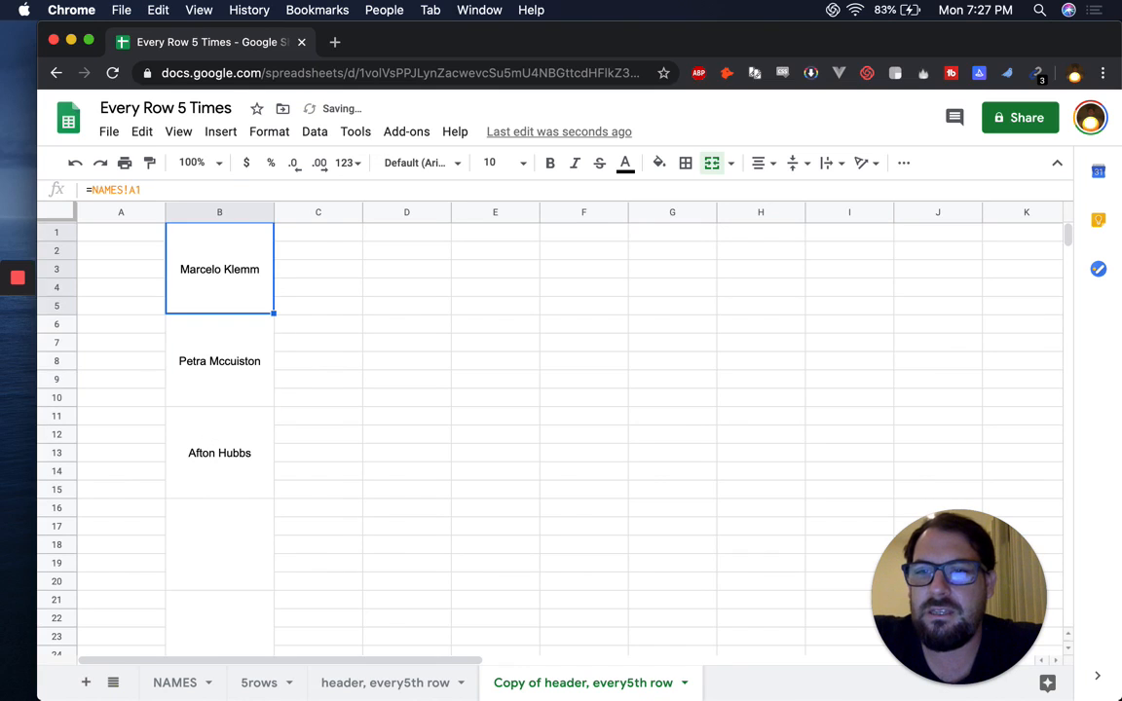
key(super+c)
key(Down)
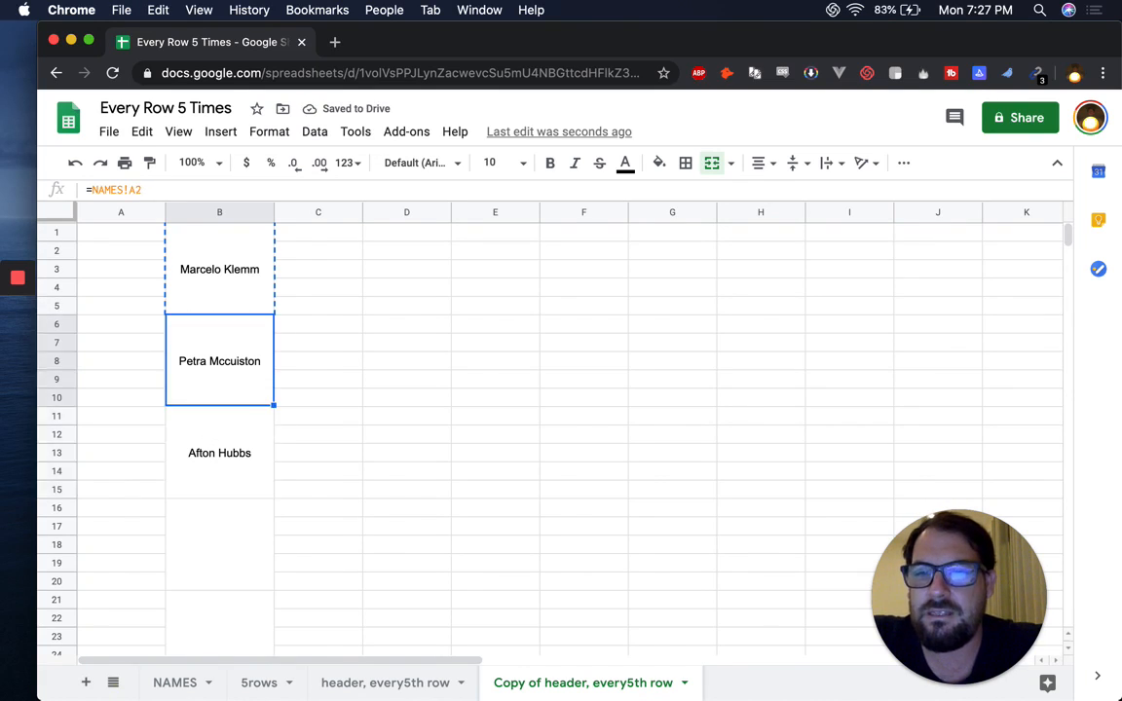
key(super+c)
key(Down)
key(Down)
key(super+v)
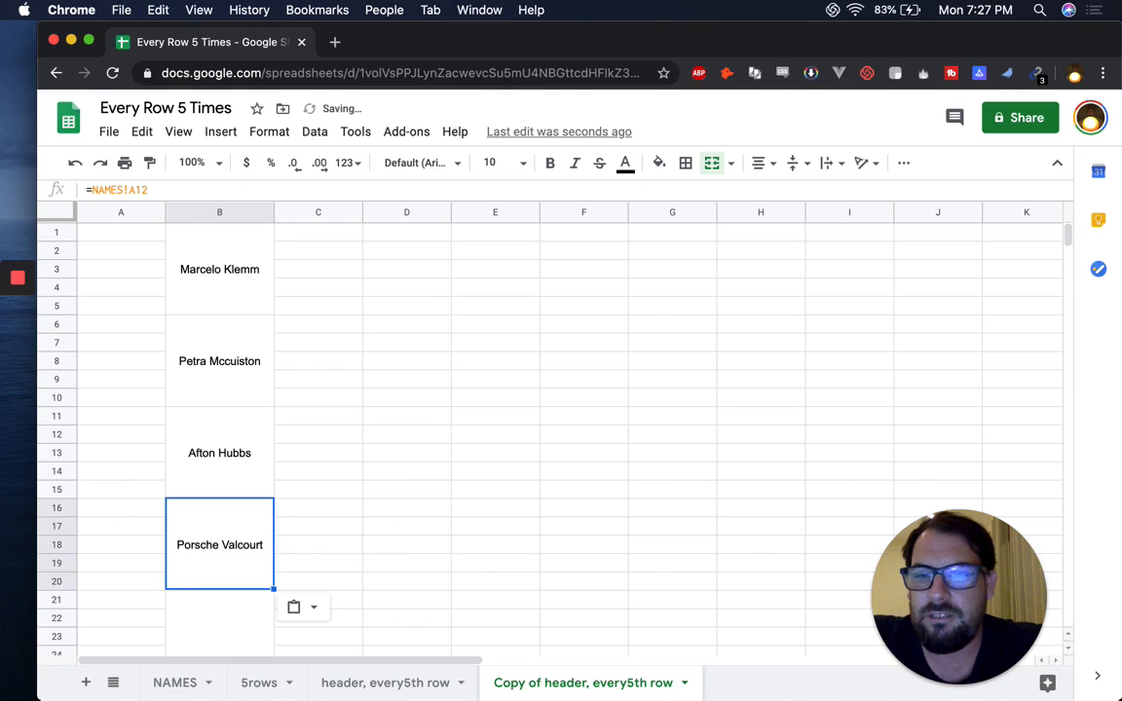
- Search the NAMES sheet for the name returned in B11 of the copied sheet, and compare it with the formula in B6
click(222, 477)
key(super+c)
click(185, 685)
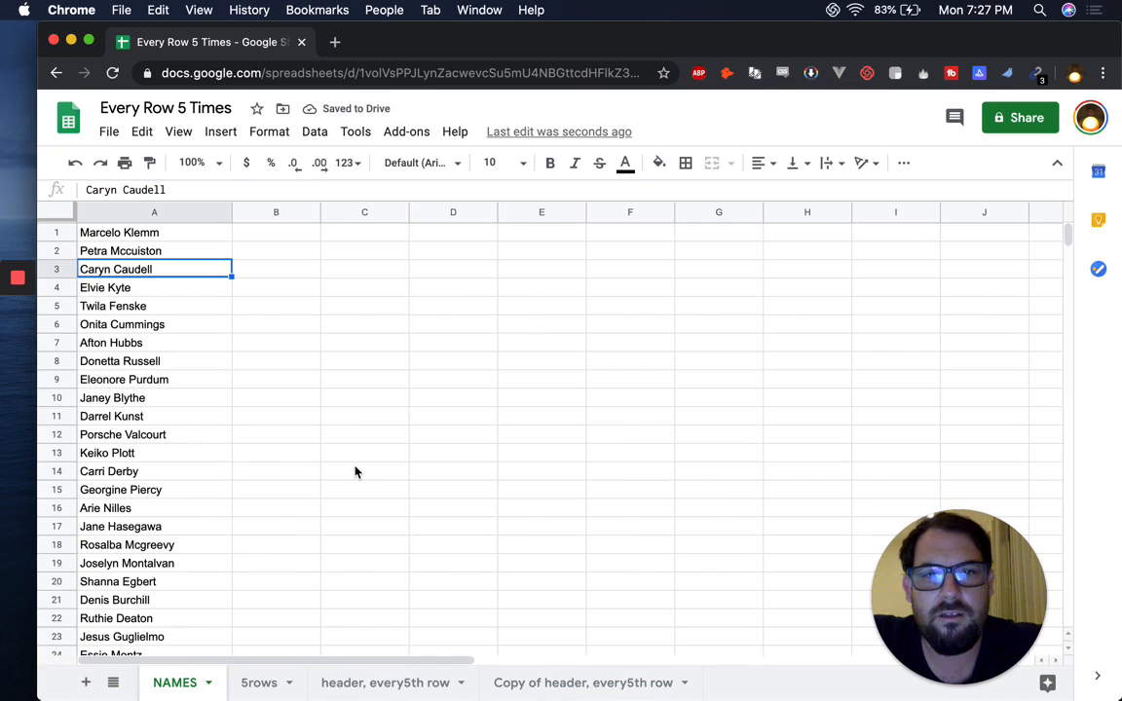
key(super+f)
key(super+v)
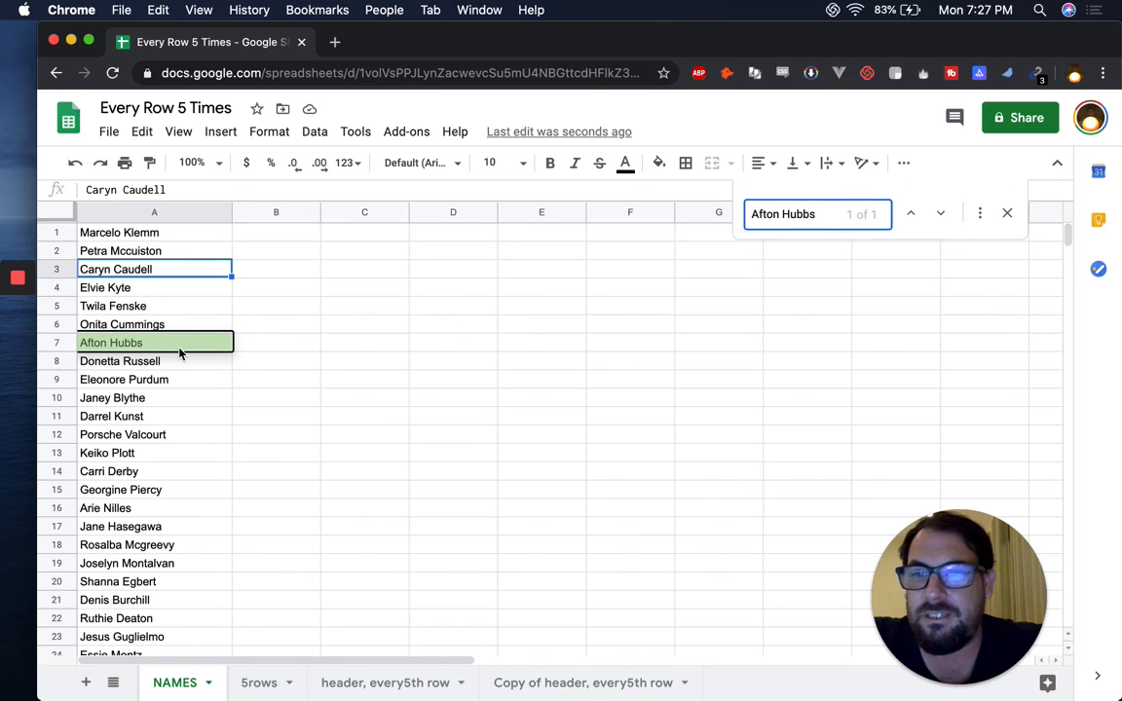
click(179, 349)
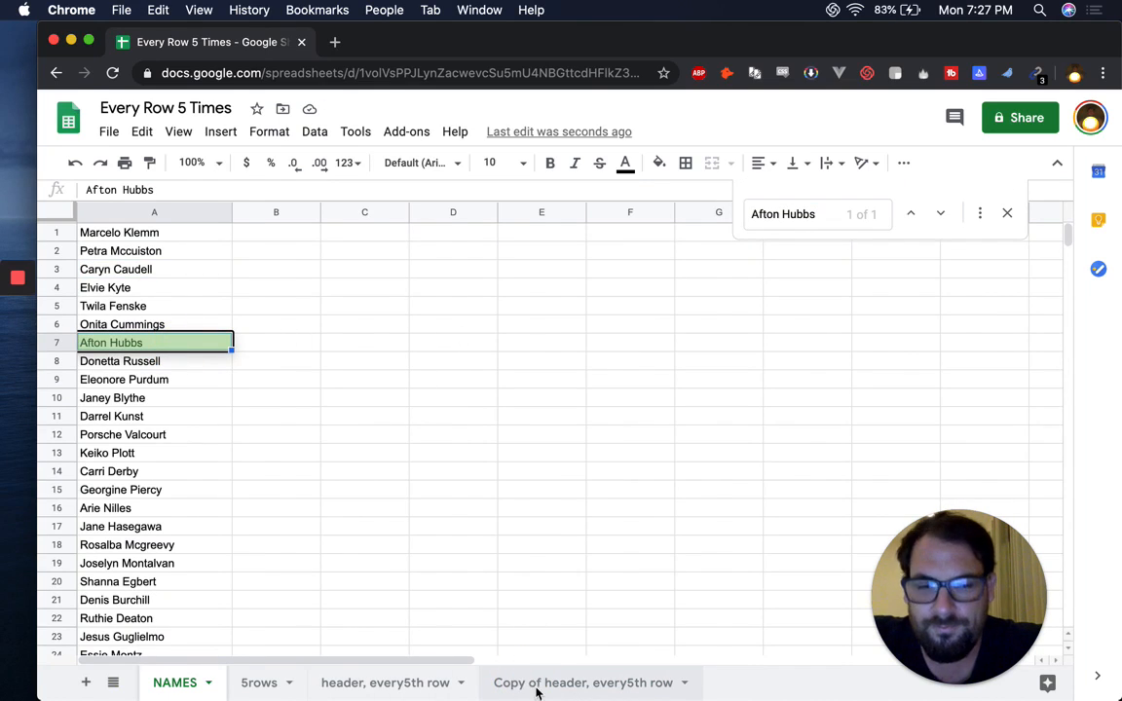
click(535, 687)
click(205, 341)
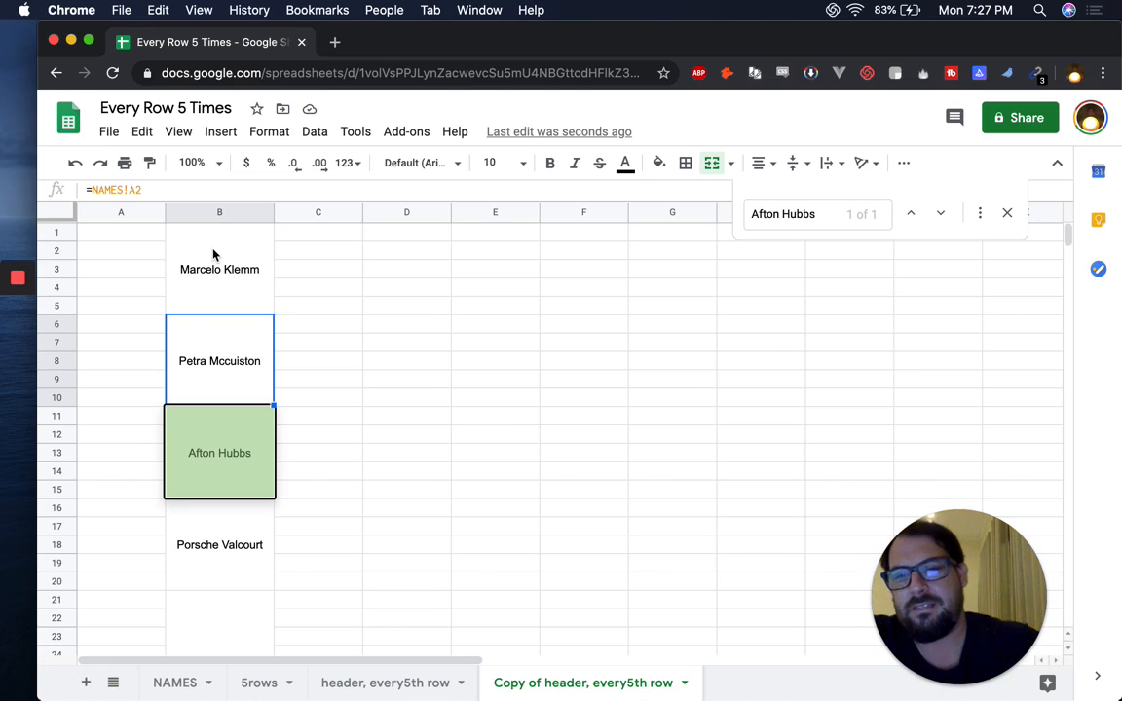
- Copy the merged block B1:B5 with its formula into the adjacent cells of column C
click(257, 257)
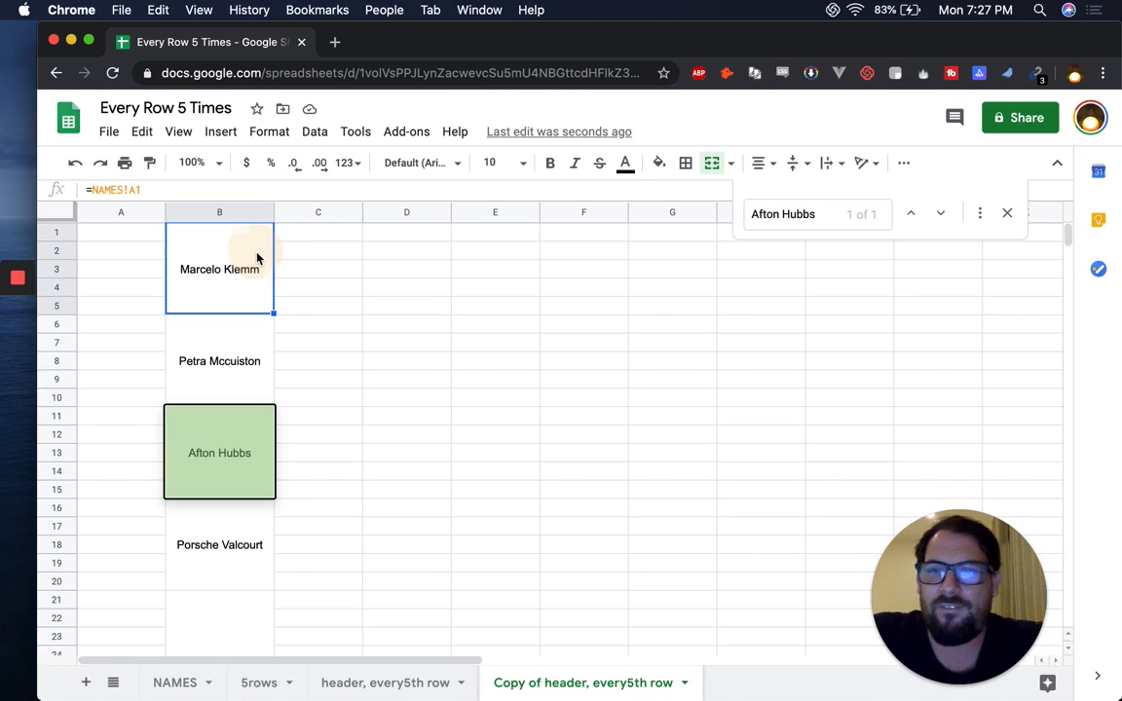
key(Right)
key(super+c)
key(super+v)
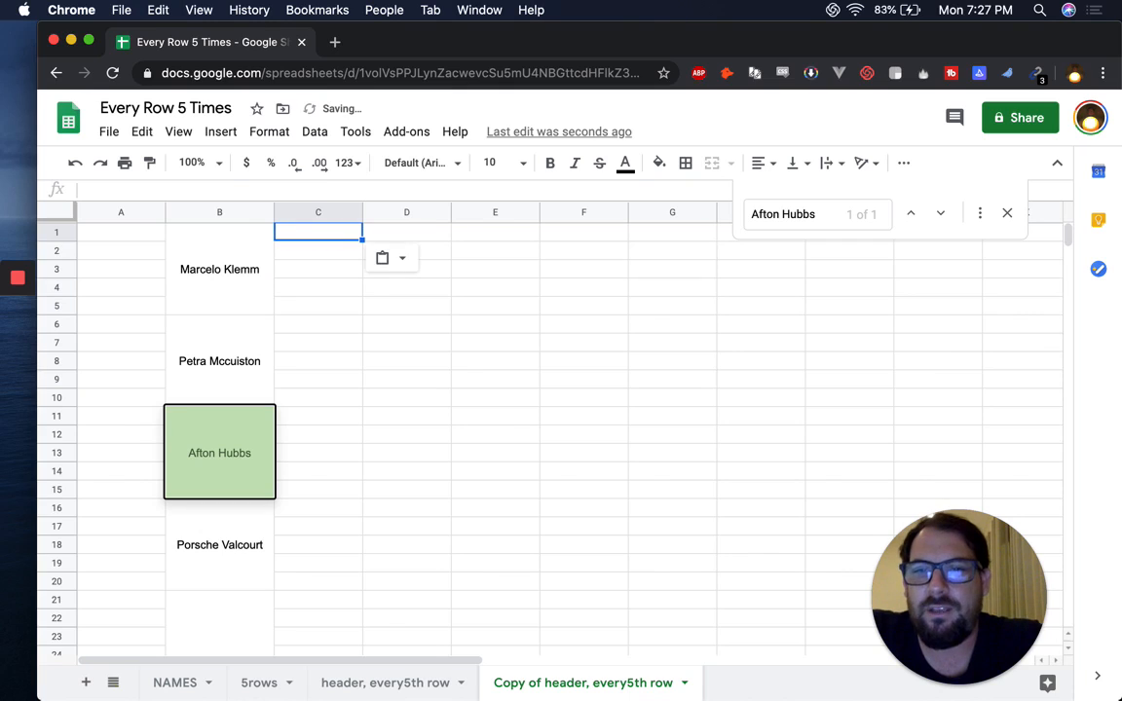
key(Left)
key(super+c)
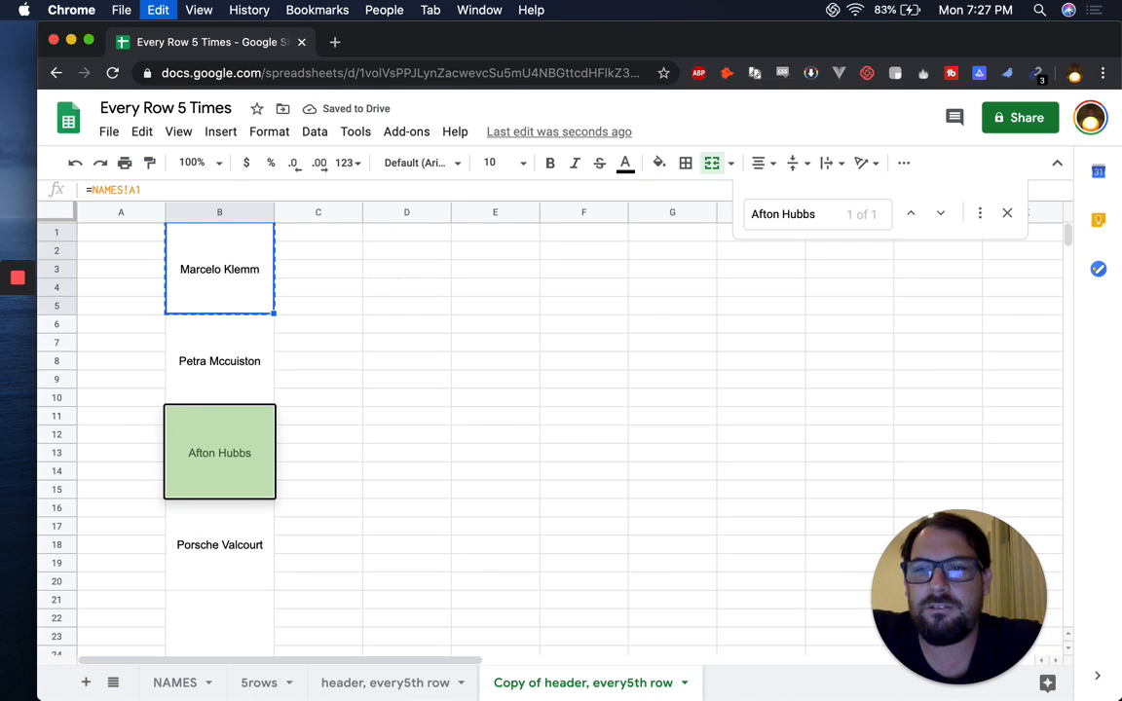
key(Right)
key(super+v)
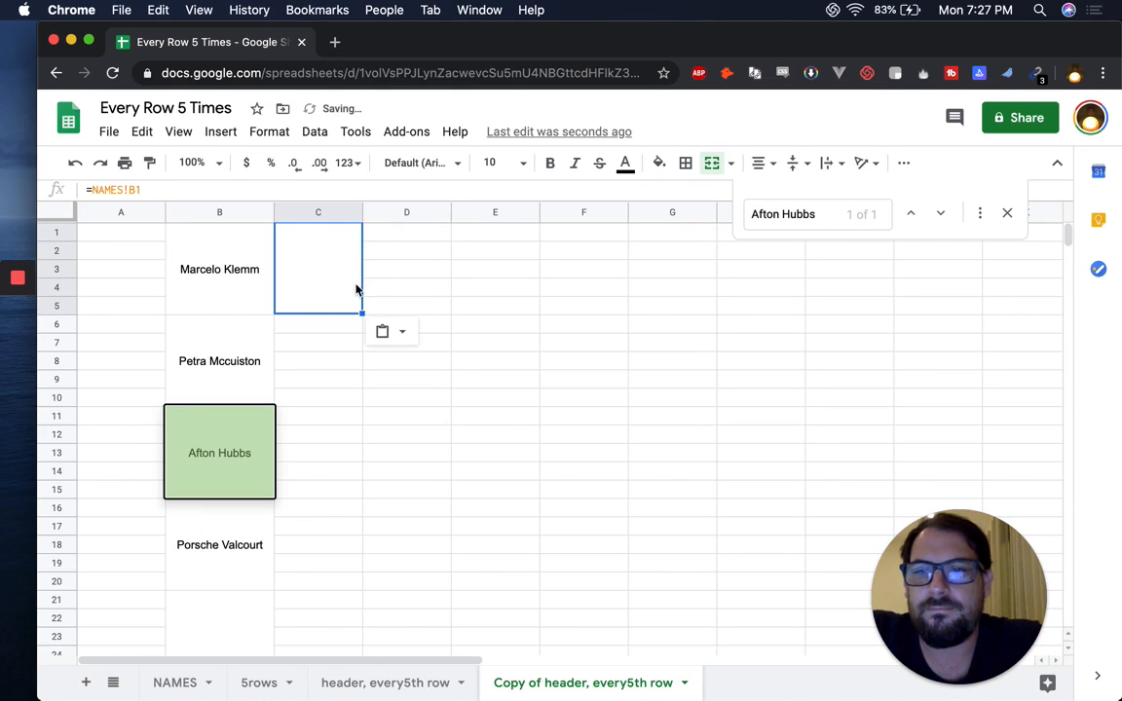
- Copy the formula =NAMES!A1 from the merged block B1:B5 into cell A1 of the copied sheet
double_click(187, 267)
key(super+a)
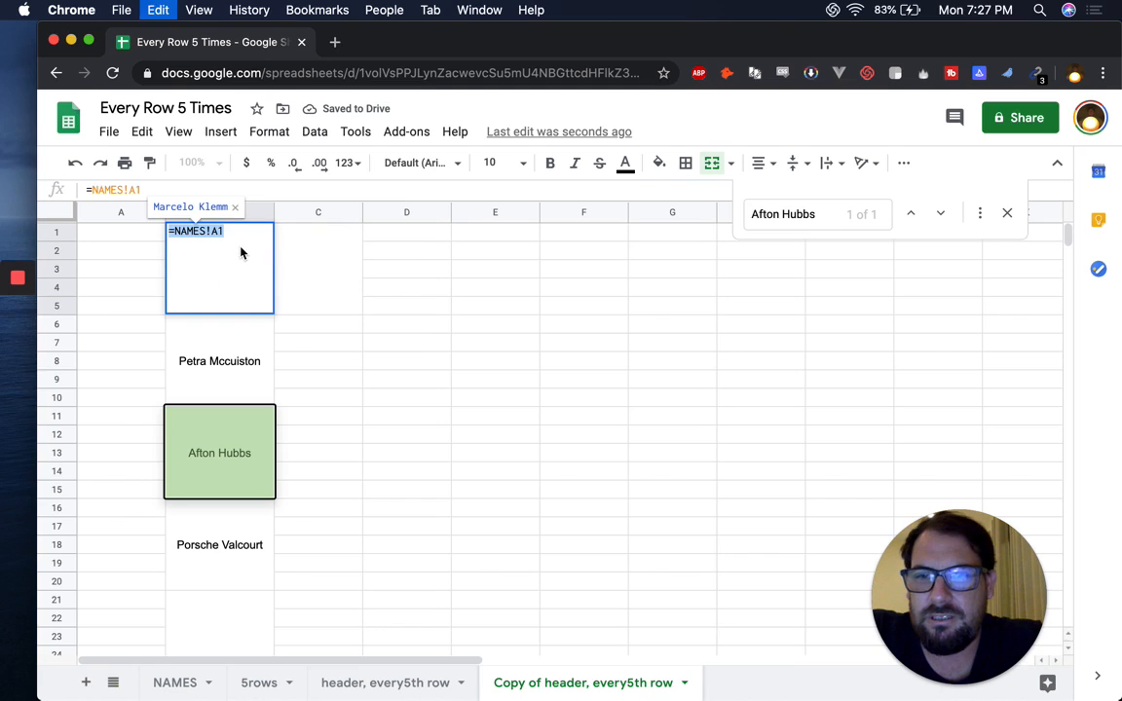
key(Escape)
click(86, 234)
double_click(107, 235)
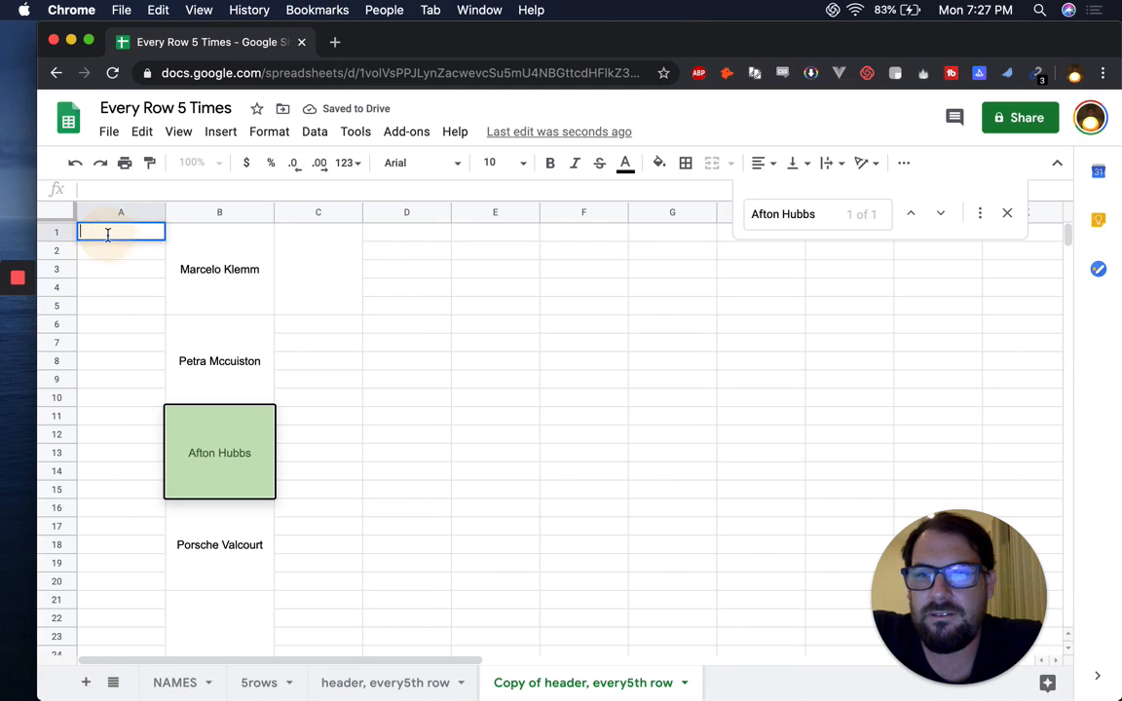
key(super+v)
click(294, 237)
- Clear and unmerge the block C1:C5 by pasting the blank cells D1:D5 over it
click(435, 251)
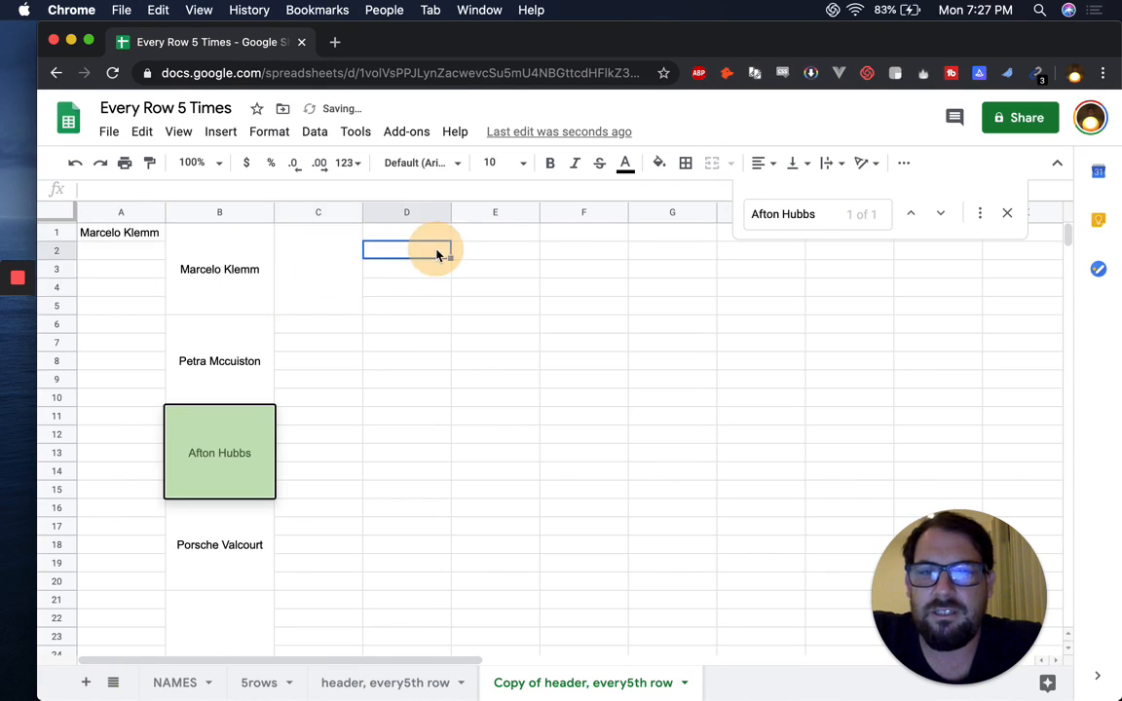
click(308, 231)
key(Right)
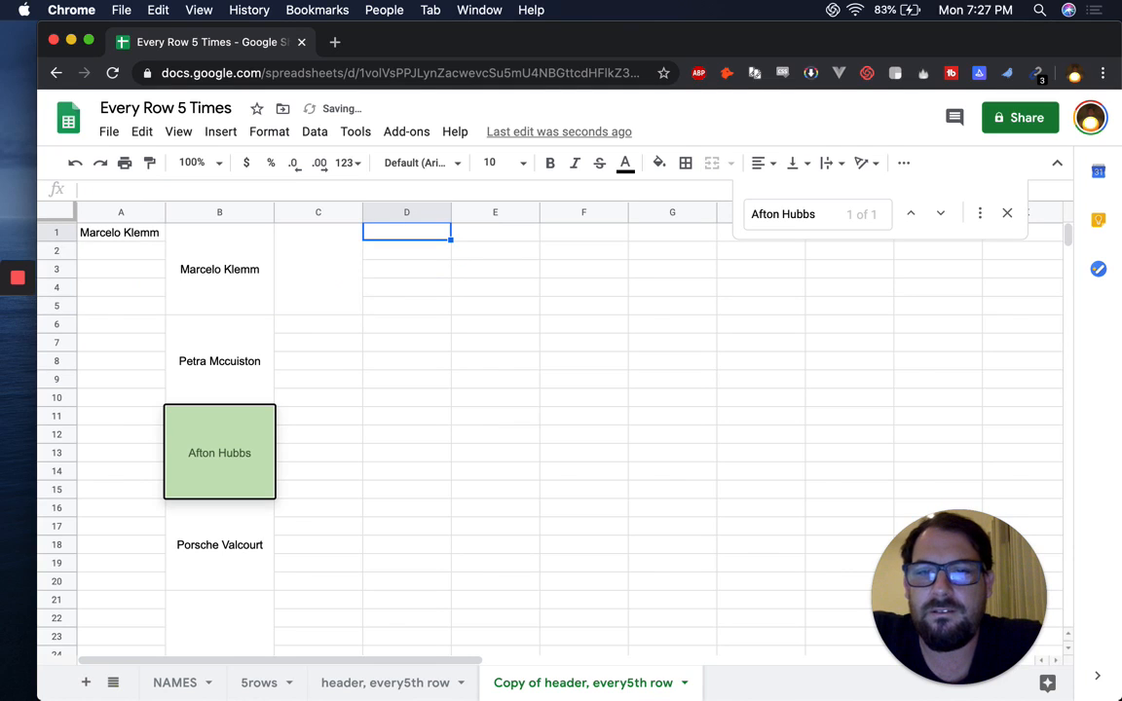
key(shift+Down)
key(shift+Down)
key(shift+Down)
key(shift+Down)
key(super+c)
click(316, 258)
key(super+v)
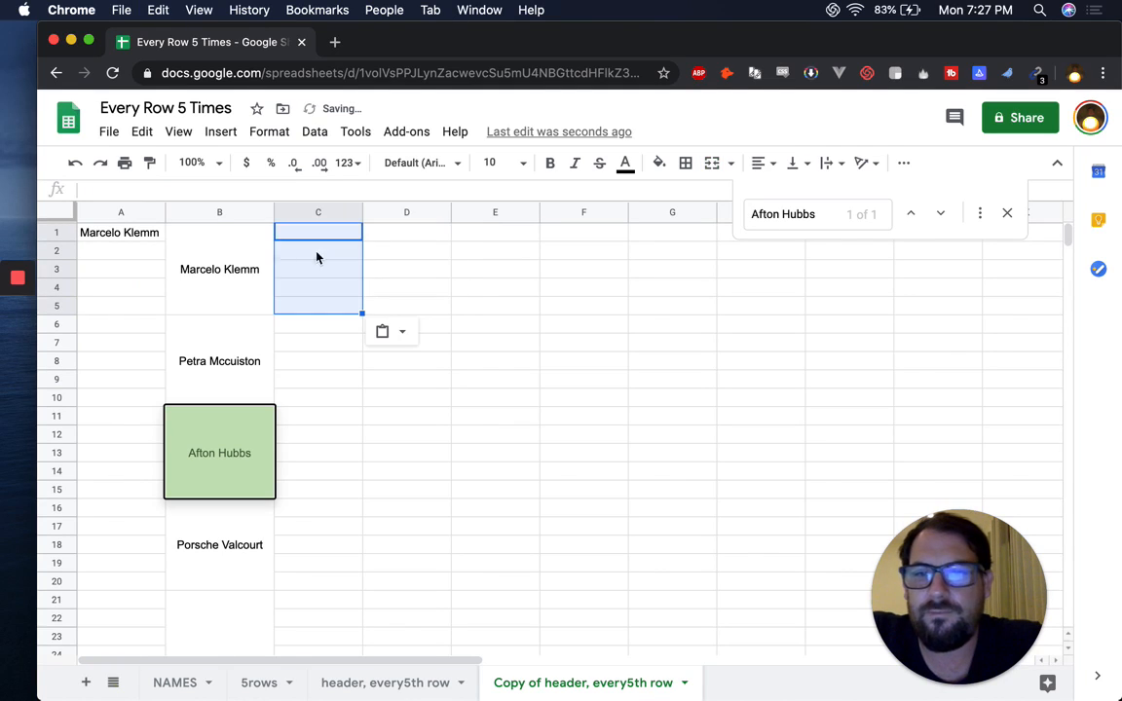
- Copy the name reference from A1 down into A2:A4 and into the last row, A1000
click(123, 232)
key(super+c)
key(Down)
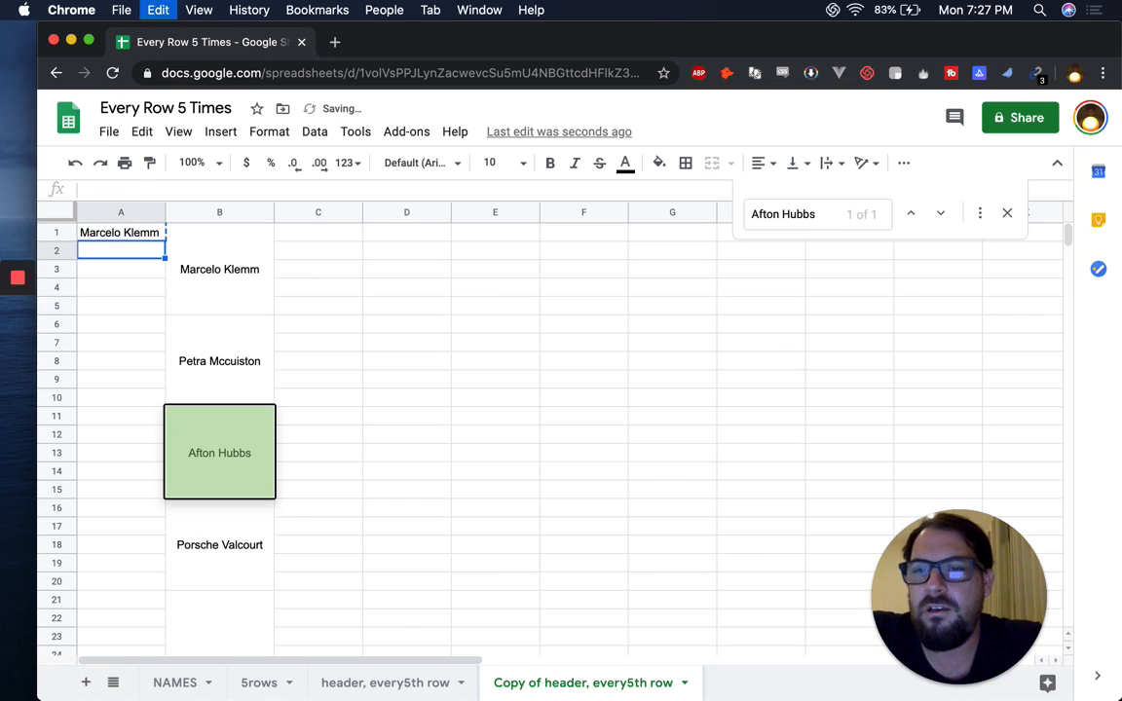
key(super+v)
key(Down)
key(super+v)
key(Down)
key(super+Down)
key(super+v)
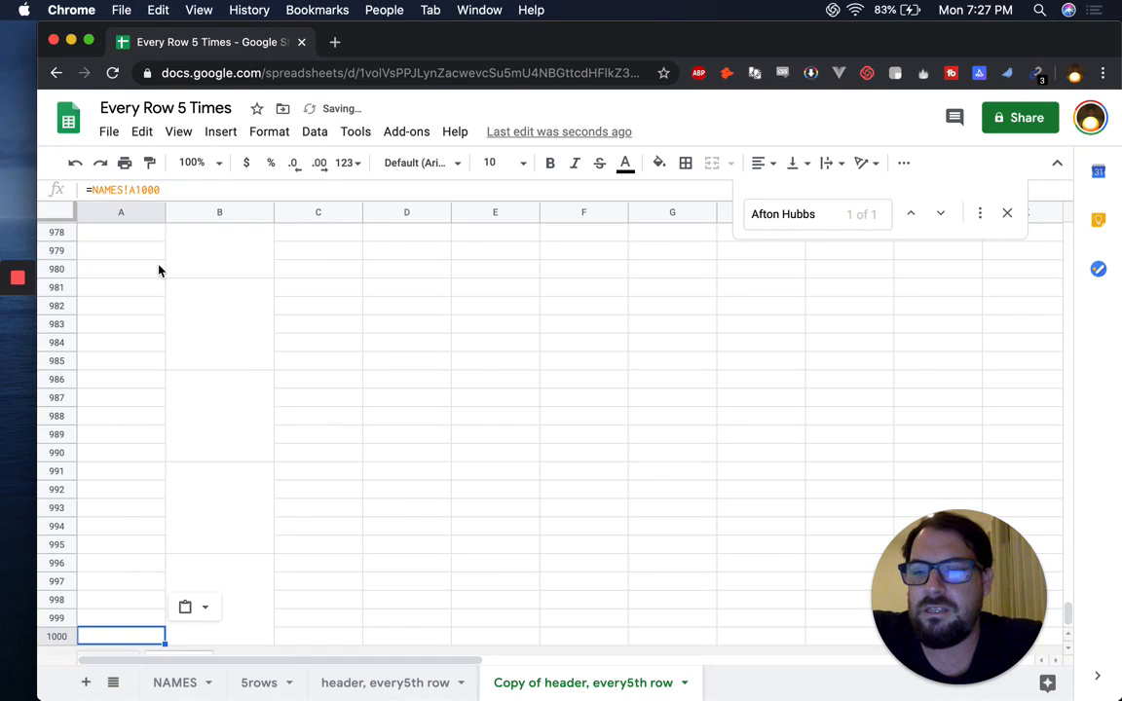
key(super+Up)
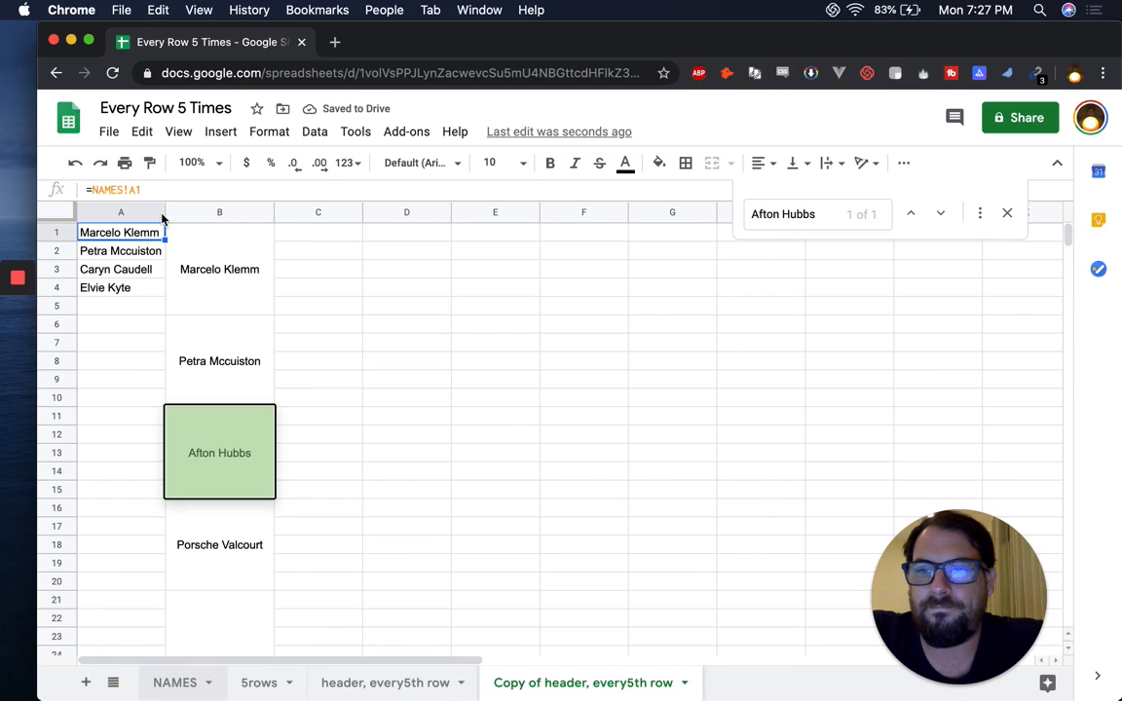
- Compare the first four names on the NAMES sheet with A1:A4 and the merged-block formulas in column B of the copied sheet
click(134, 294)
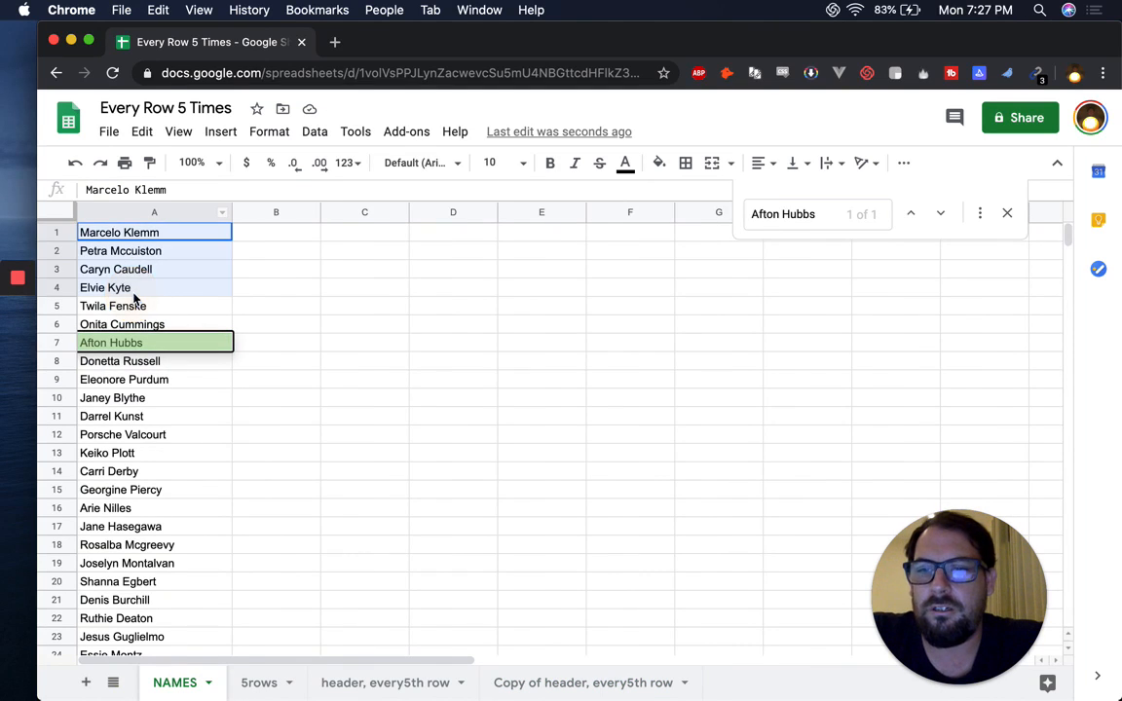
click(136, 294)
click(611, 684)
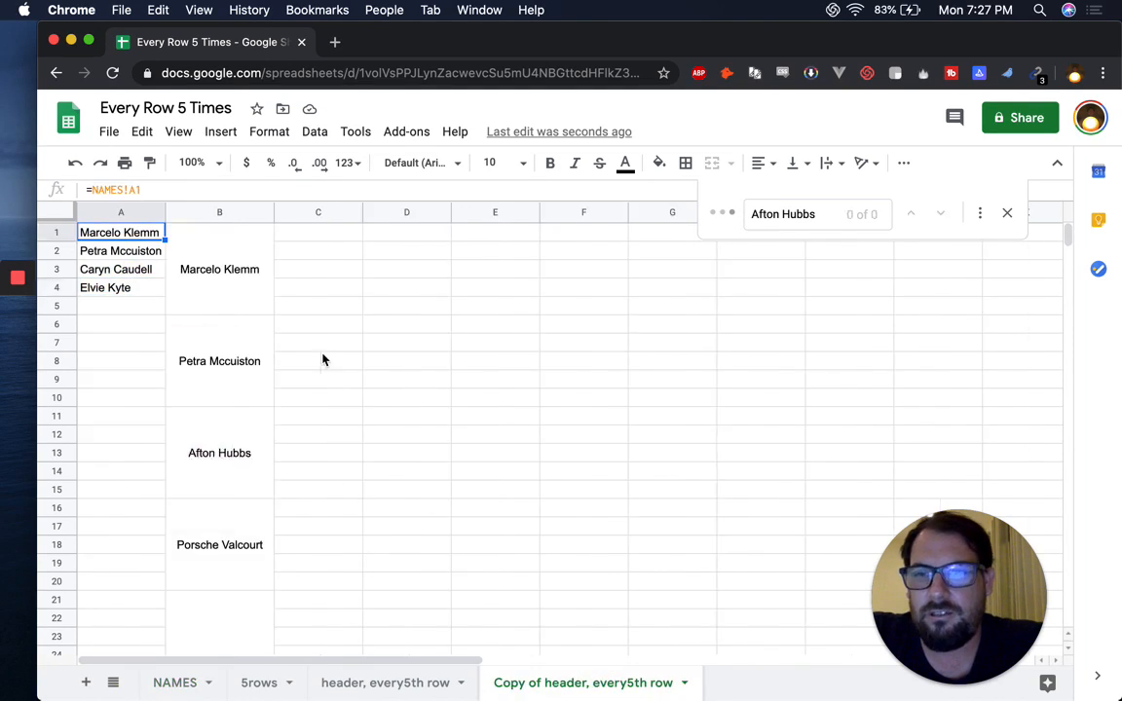
click(104, 289)
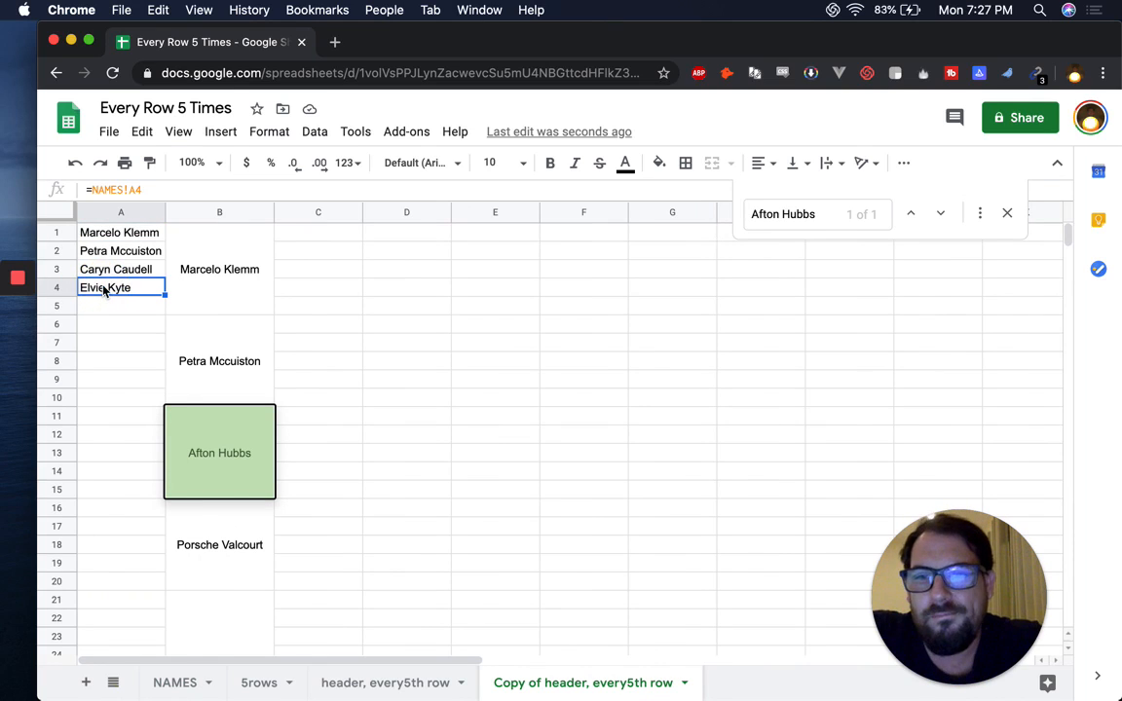
click(220, 250)
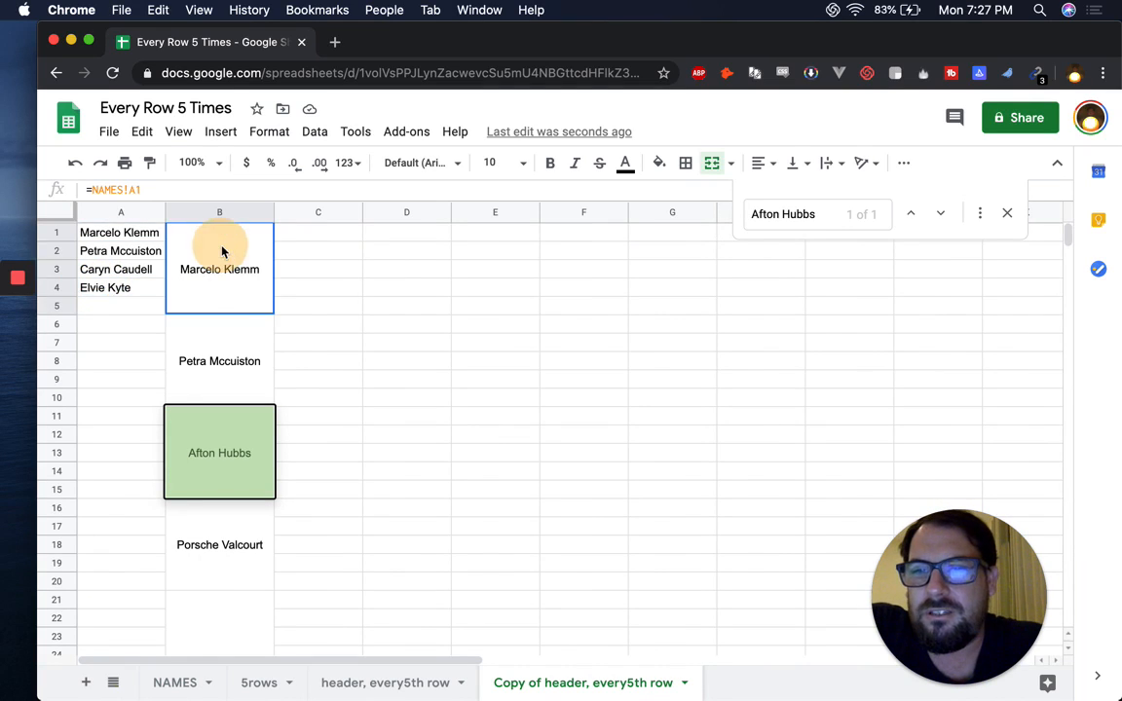
click(216, 357)
click(198, 452)
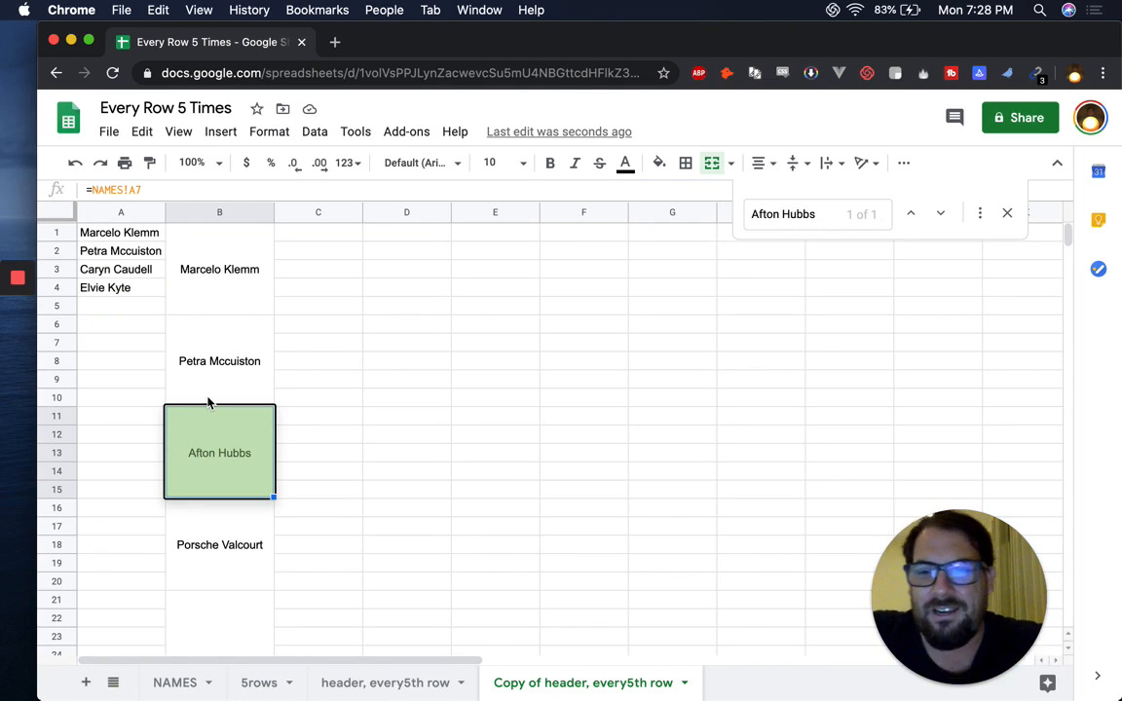
- Copy the name reference from the merged block B16:B20 into the next merged block below it
key(Down)
key(Down)
key(Up)
key(super+c)
key(Down)
key(super+v)
key(Up)
key(Up)
key(Up)
key(Up)
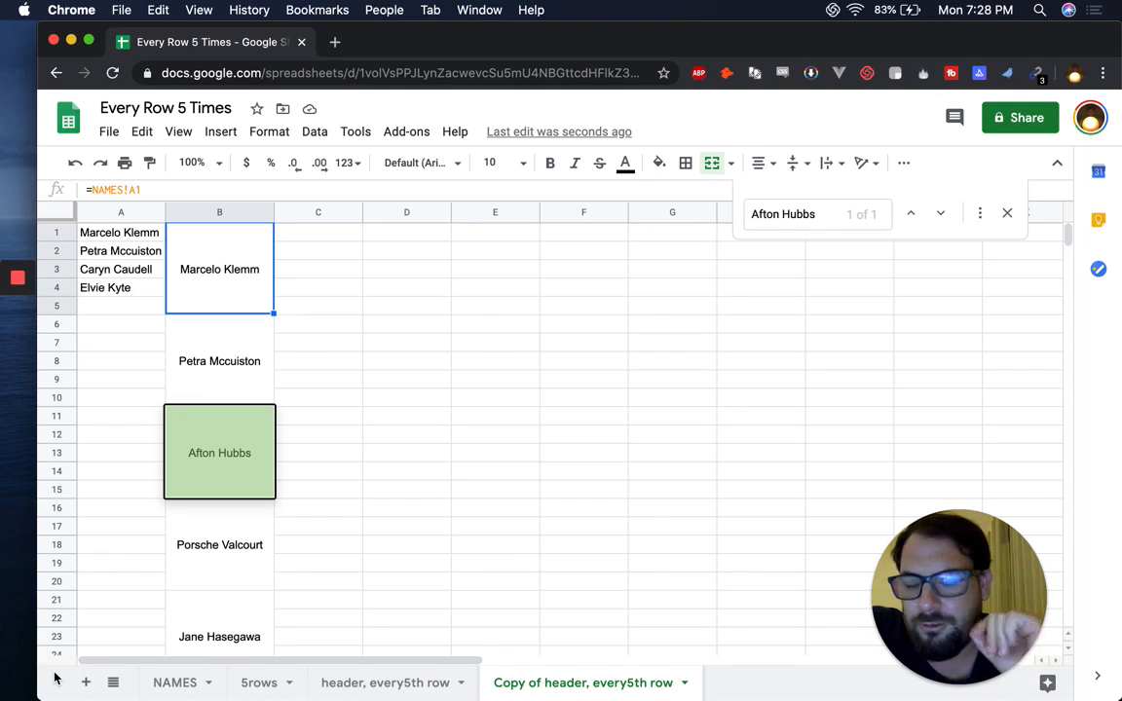
- Examine the INDIRECT formula in A1 of the 5rows sheet
click(239, 688)
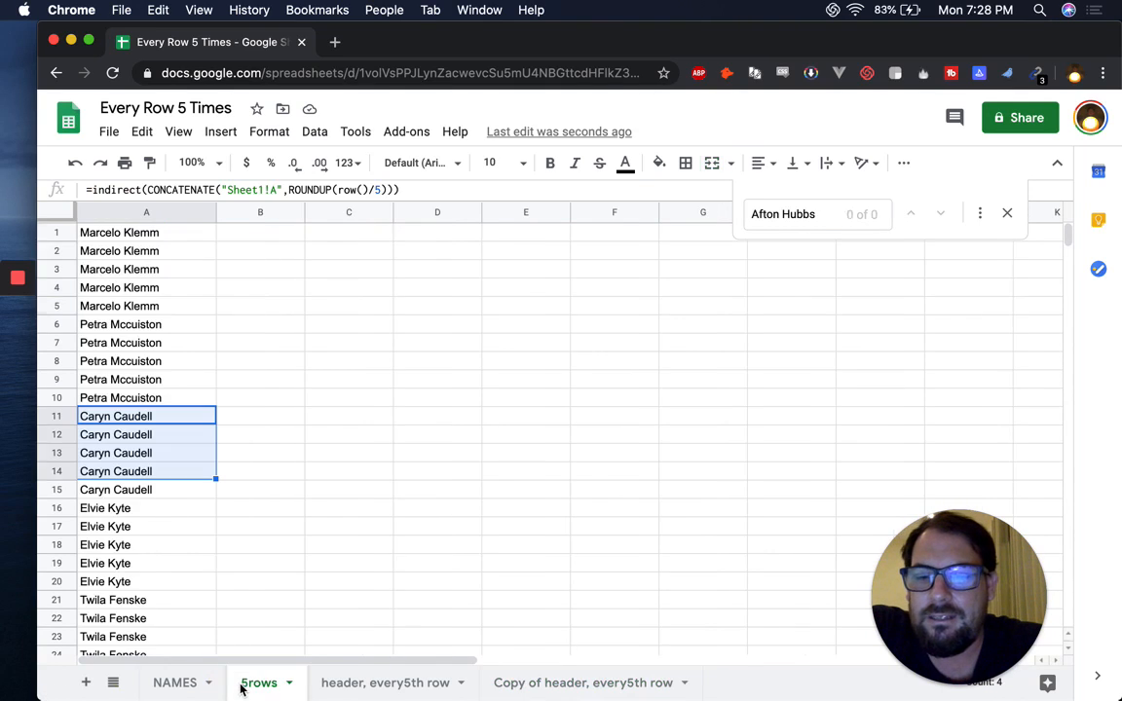
click(152, 239)
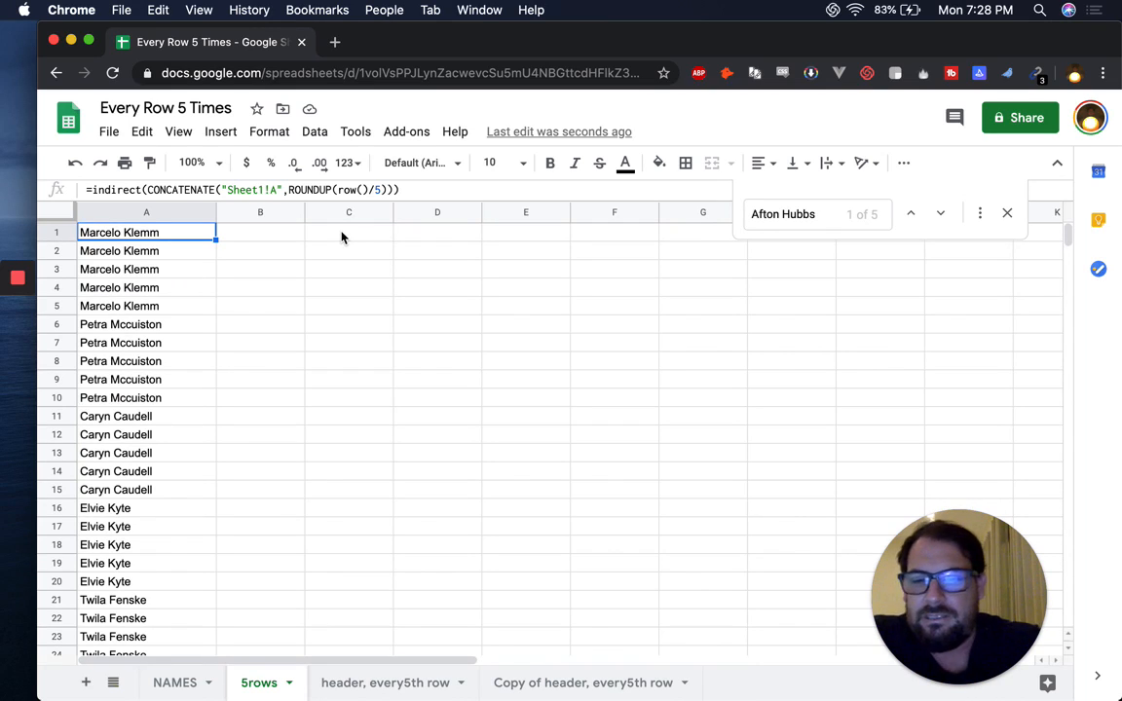
click(335, 680)
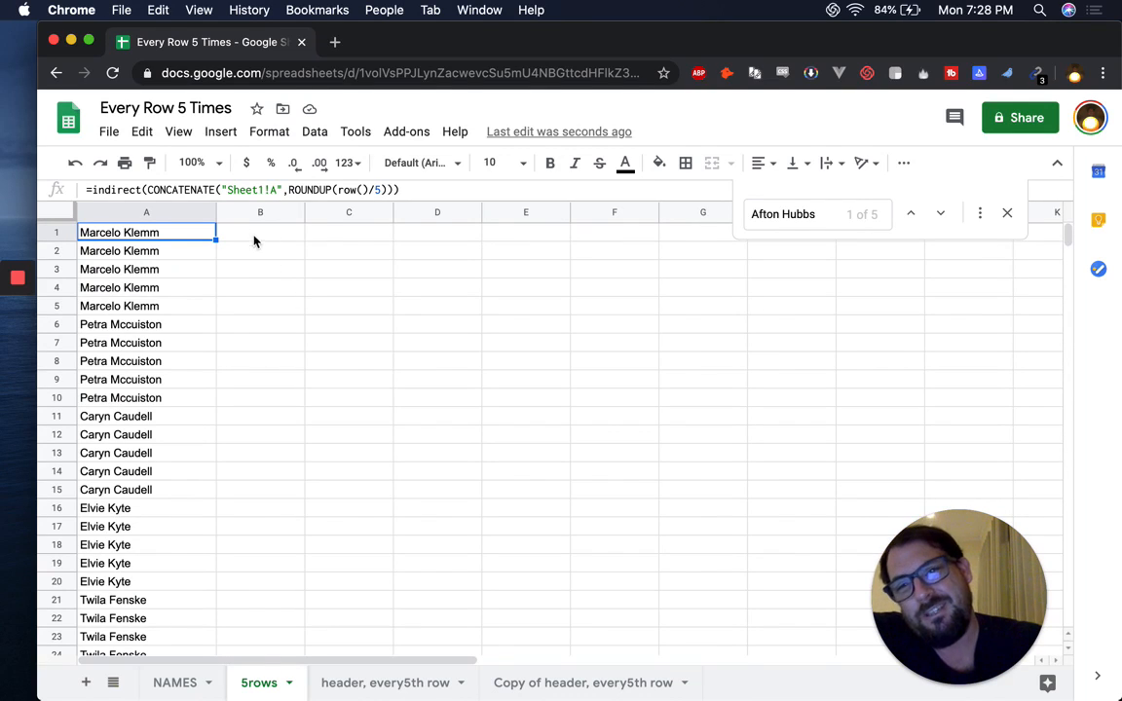
- Enter the formula =row() in cell B1 of the 5rows sheet
click(253, 240)
text(=)
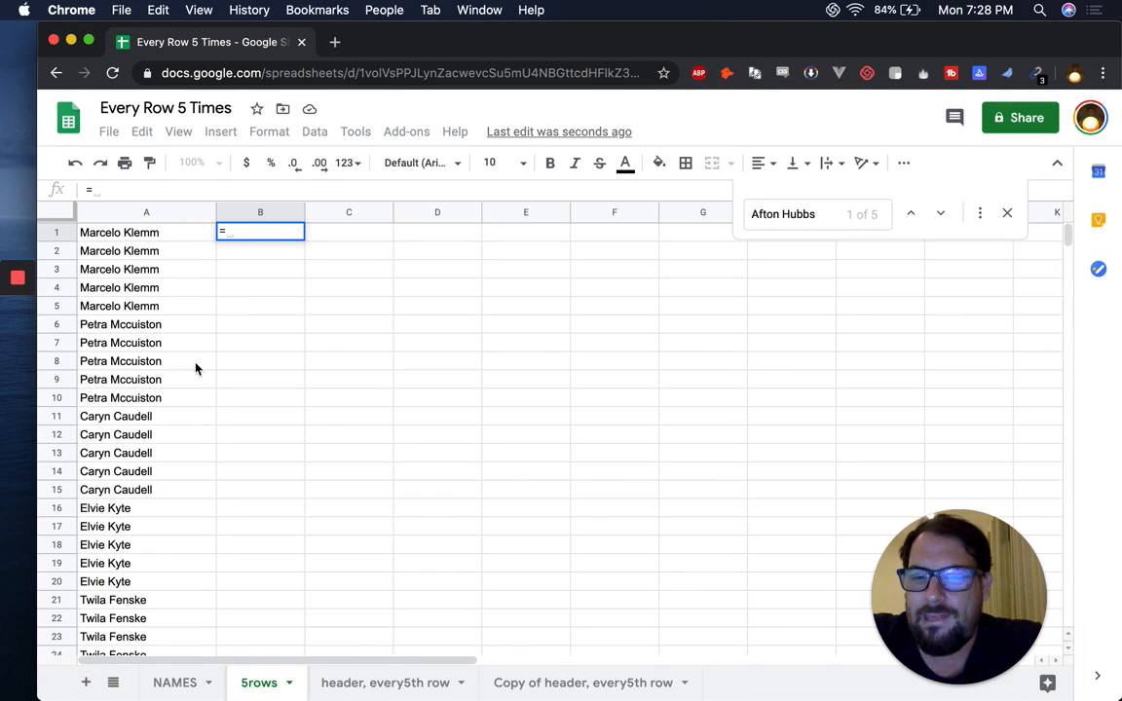
click(177, 682)
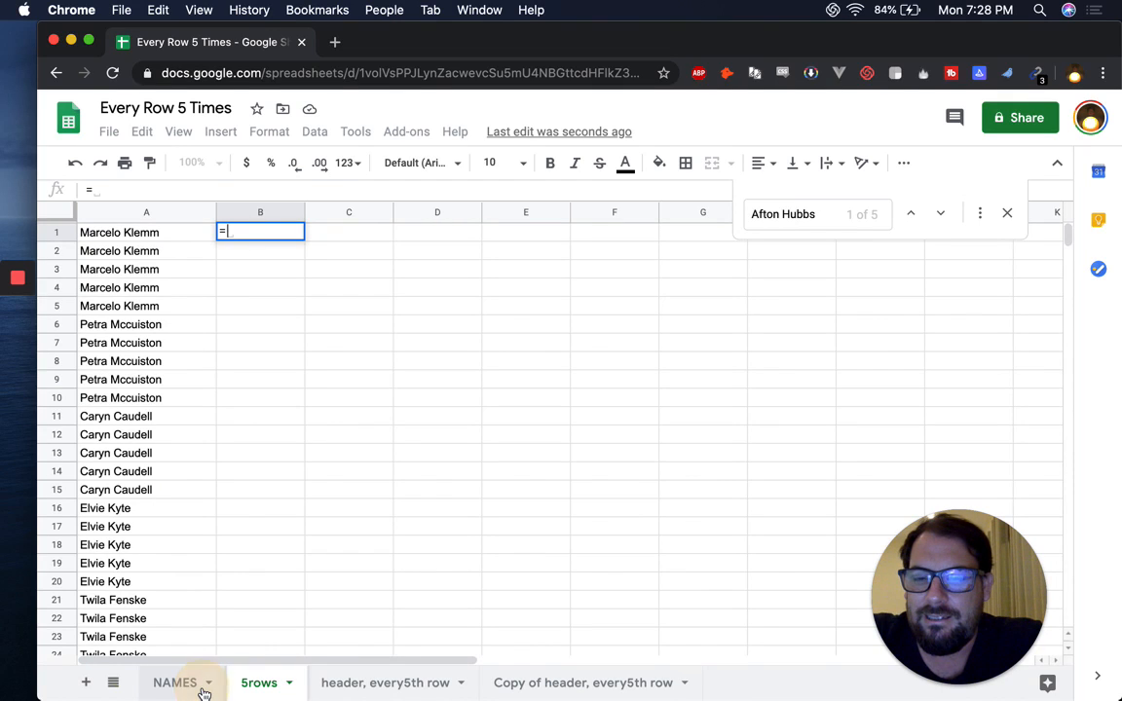
click(278, 686)
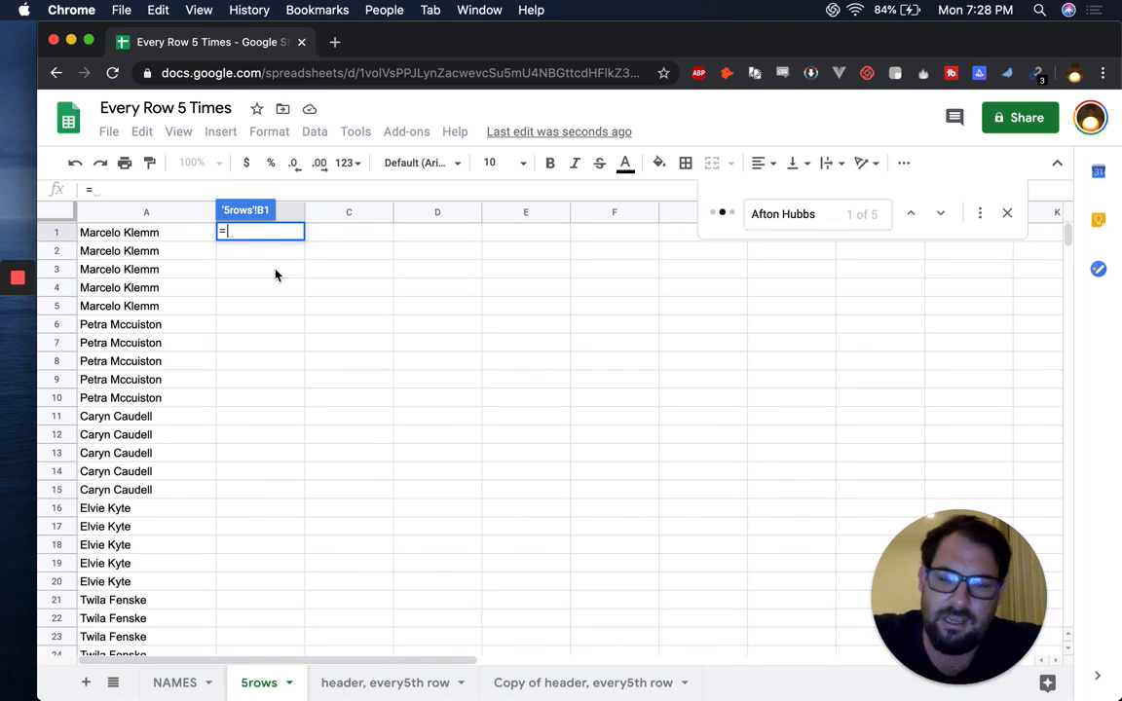
text(row()
key(Return)
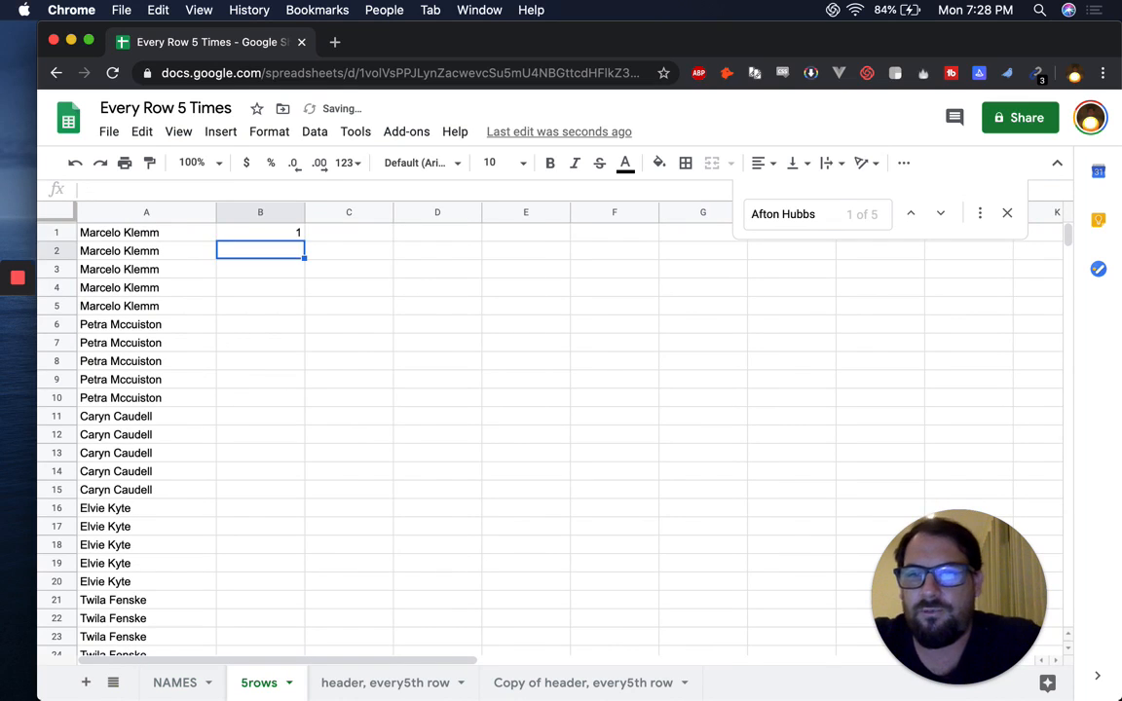
- Copy the =row() formula from B1 down into B2:B6
key(Up)
key(super+c)
key(Down)
key(super+v)
key(Down)
key(super+v)
key(Down)
key(Down)
key(Up)
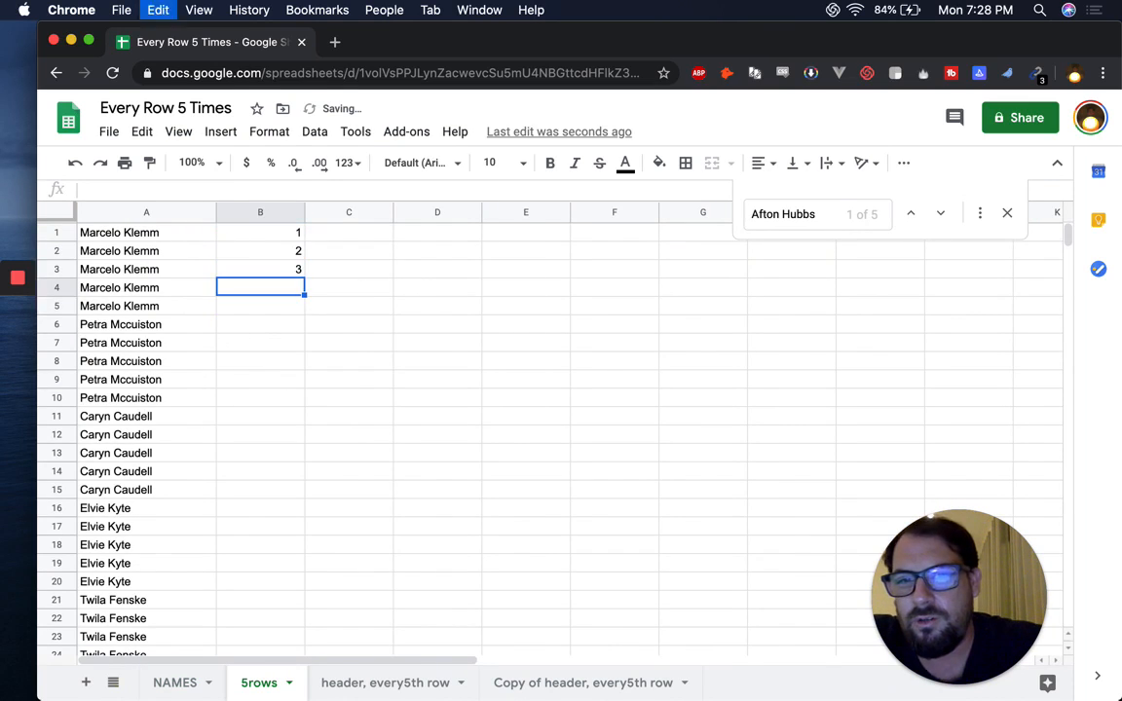
key(super+v)
key(Down)
key(super+v)
key(Down)
key(super+v)
key(Up)
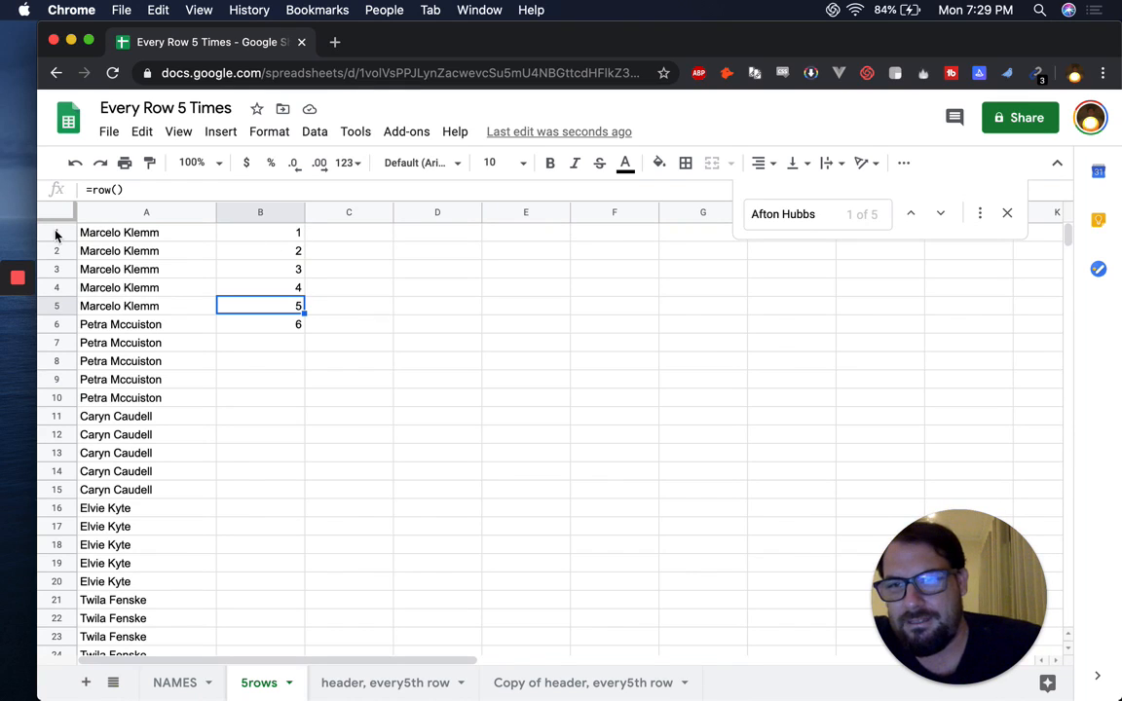
- Extend the =row() formula from B6 into B7:B8
click(278, 234)
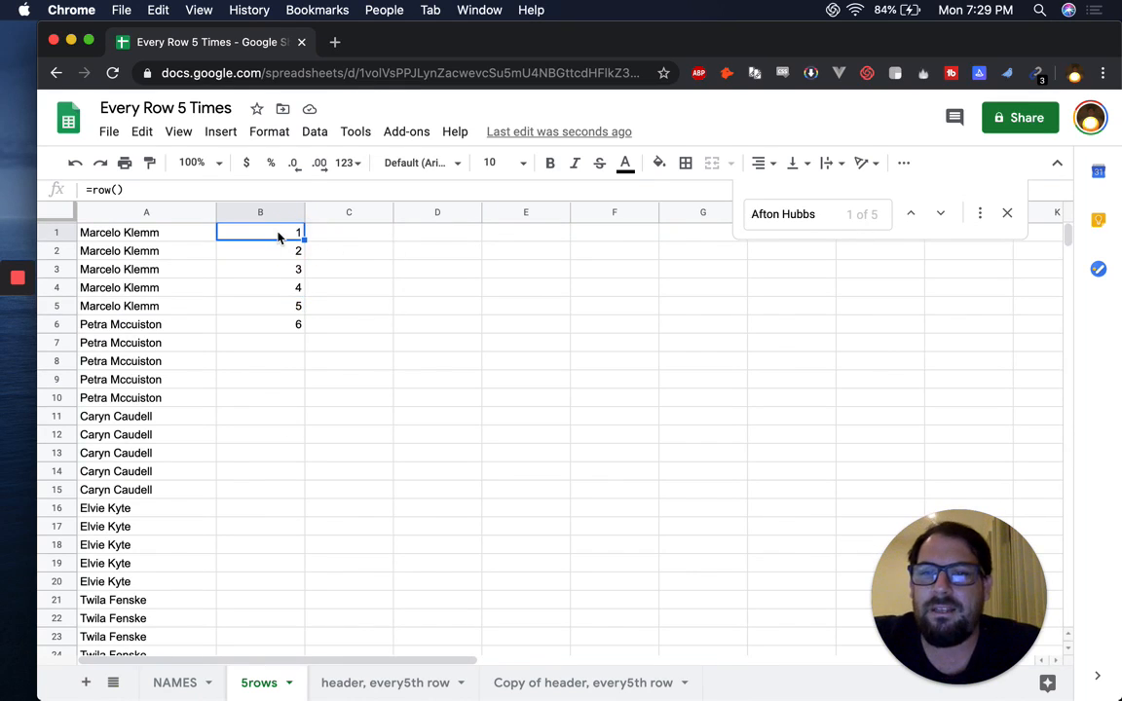
click(268, 323)
key(ctrl+c)
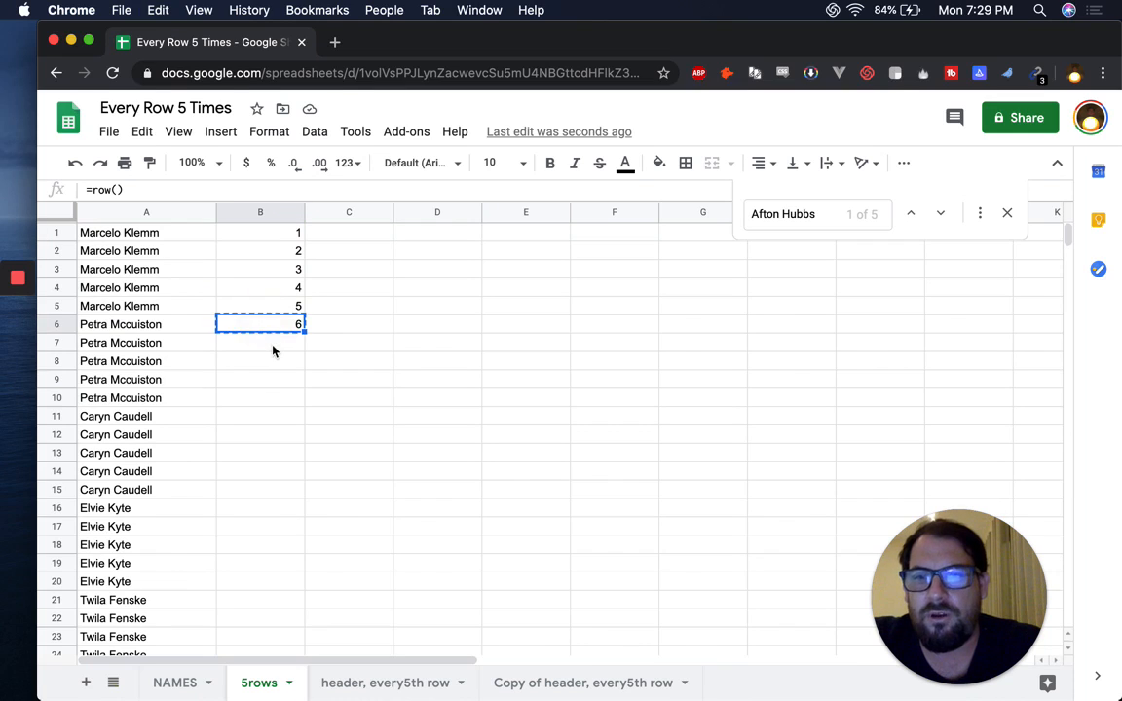
click(276, 349)
shift+click(274, 361)
key(ctrl+v)
- Change the formula in B1 to =row()/5
click(282, 232)
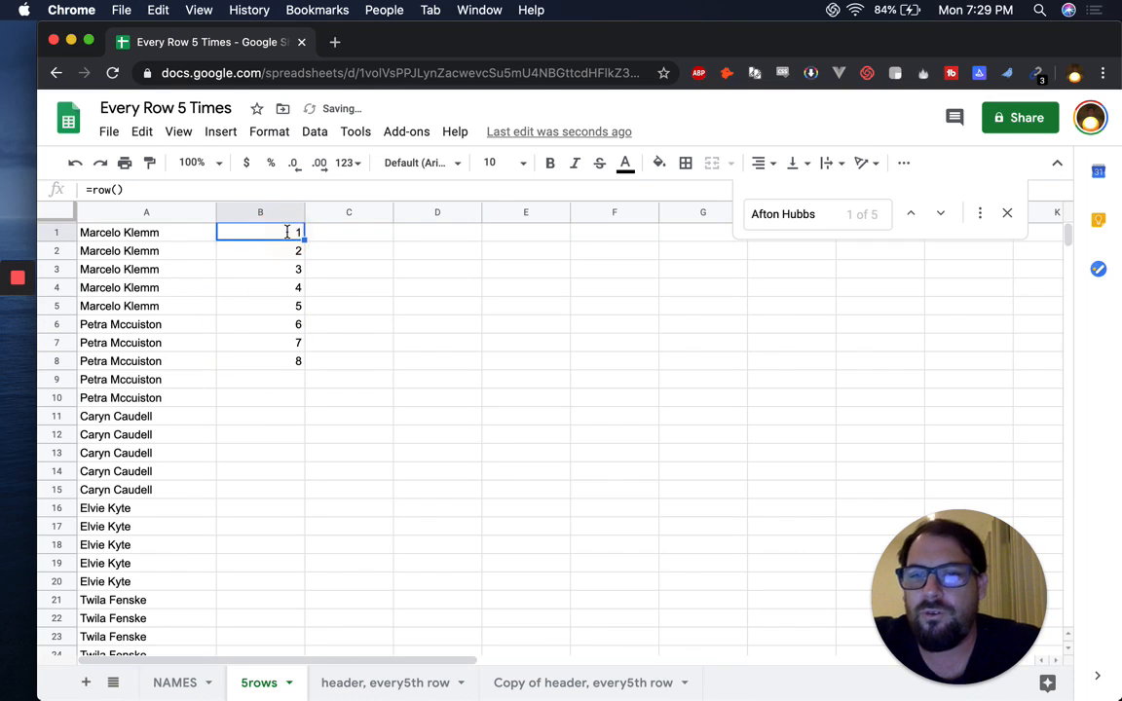
double_click(282, 232)
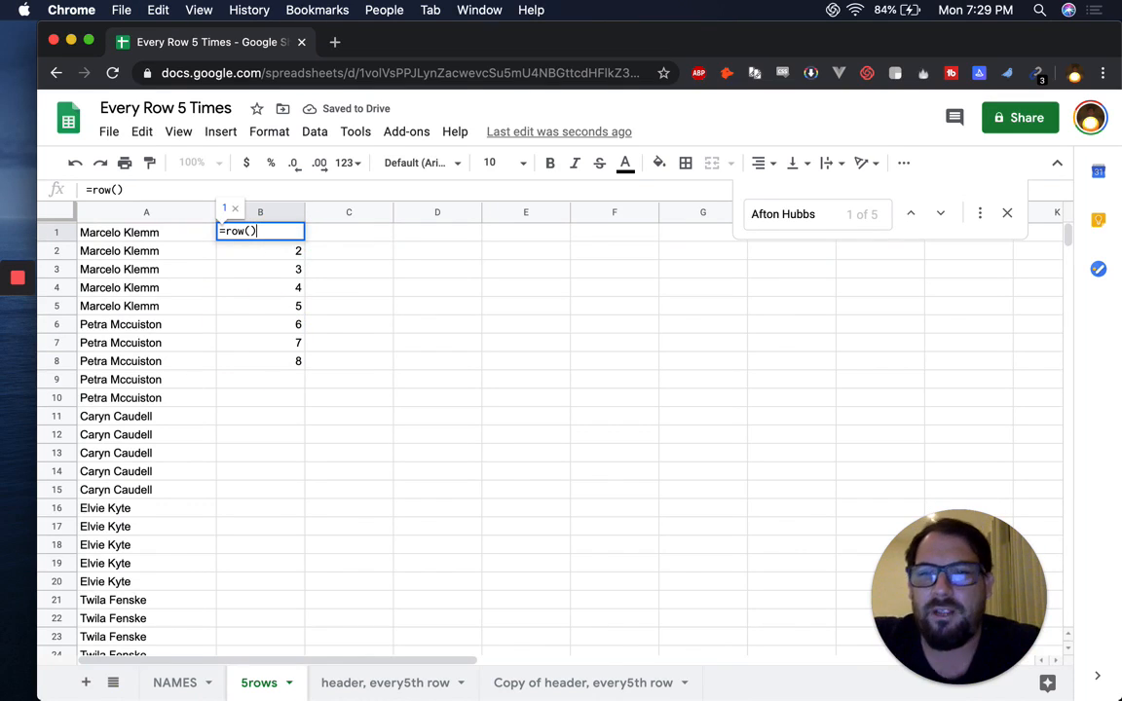
text(/5)
key(Return)
key(Up)
- Fill the =row()/5 formula from B1 down column B through row 1000
key(ctrl+c)
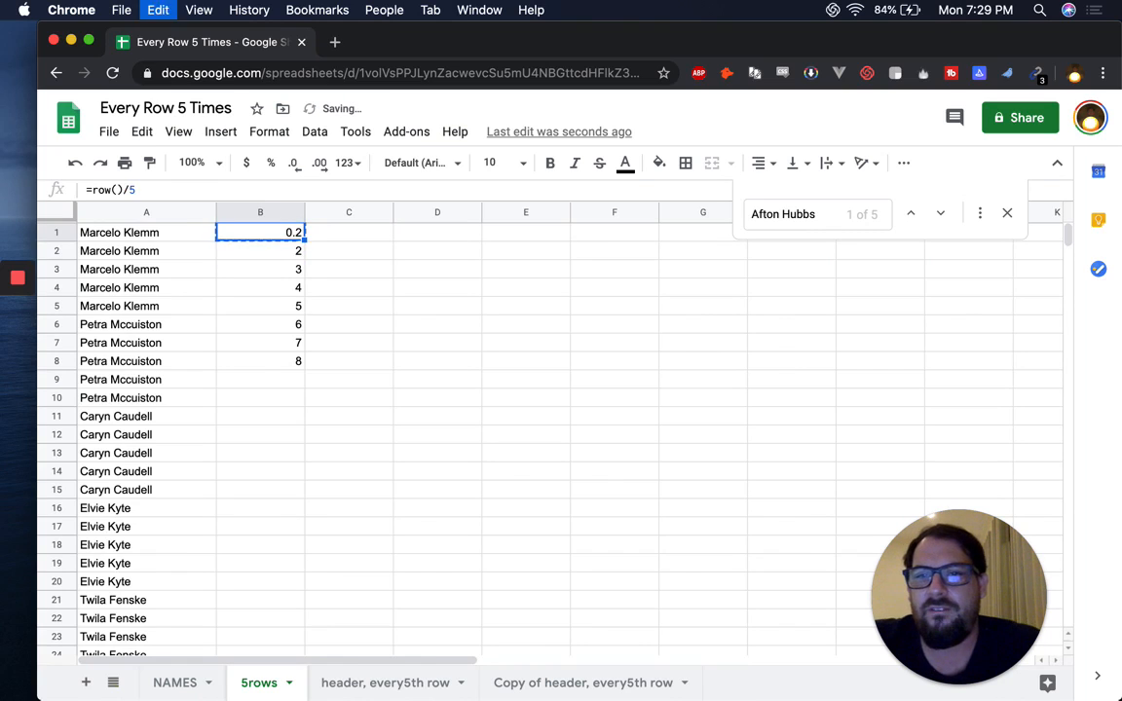
key(Down)
key(ctrl+v)
key(Down)
key(ctrl+v)
key(Down)
key(ctrl+v)
key(ctrl+shift+Down)
key(ctrl+shift+Down)
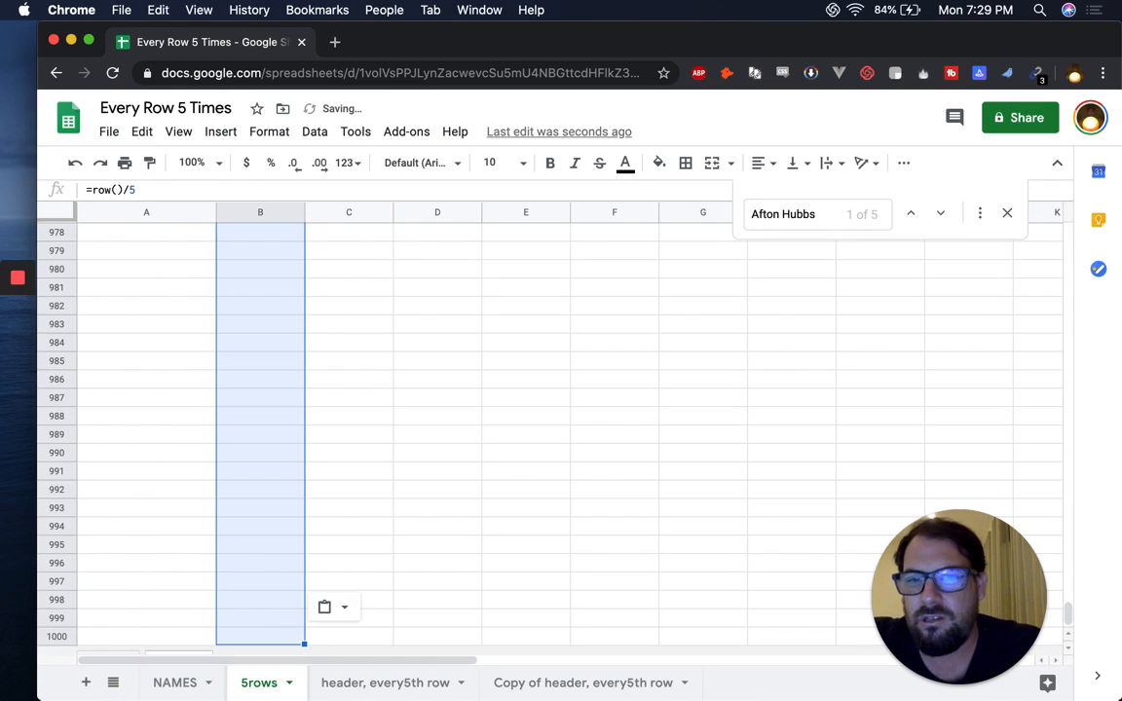
key(ctrl+v)
key(ctrl+Up)
key(Down)
key(Up)
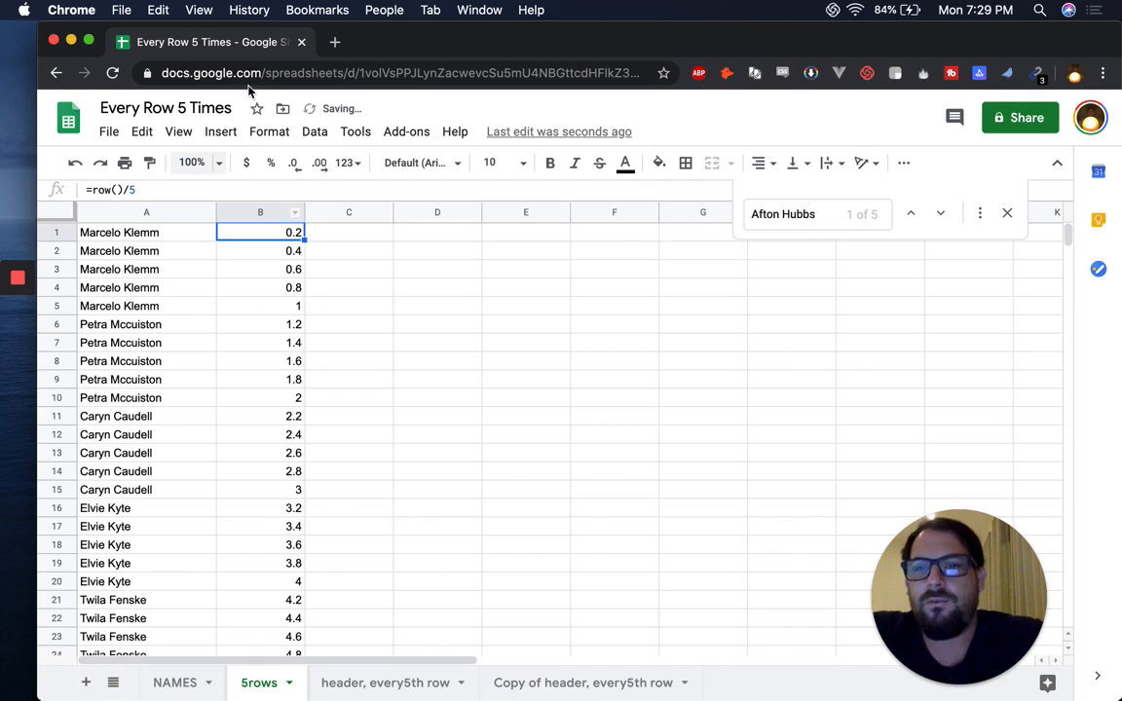
- Inspect the results of =row()/5 in every fifth row, at B5, B10 and B15
click(284, 306)
click(283, 398)
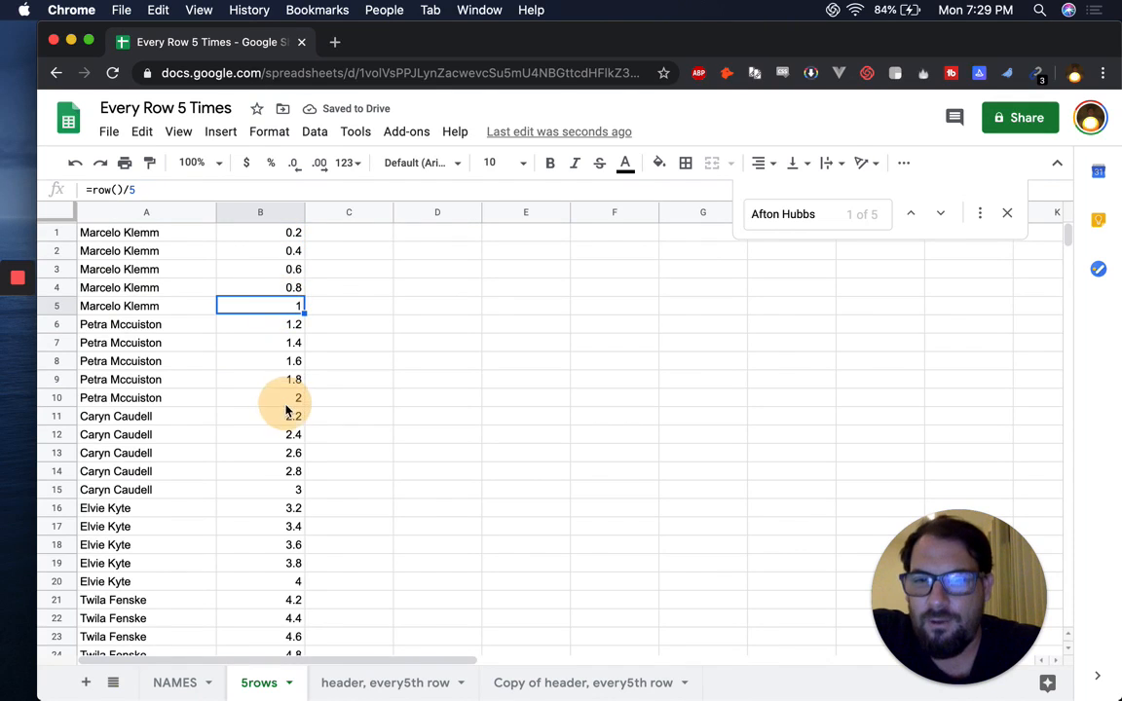
click(292, 490)
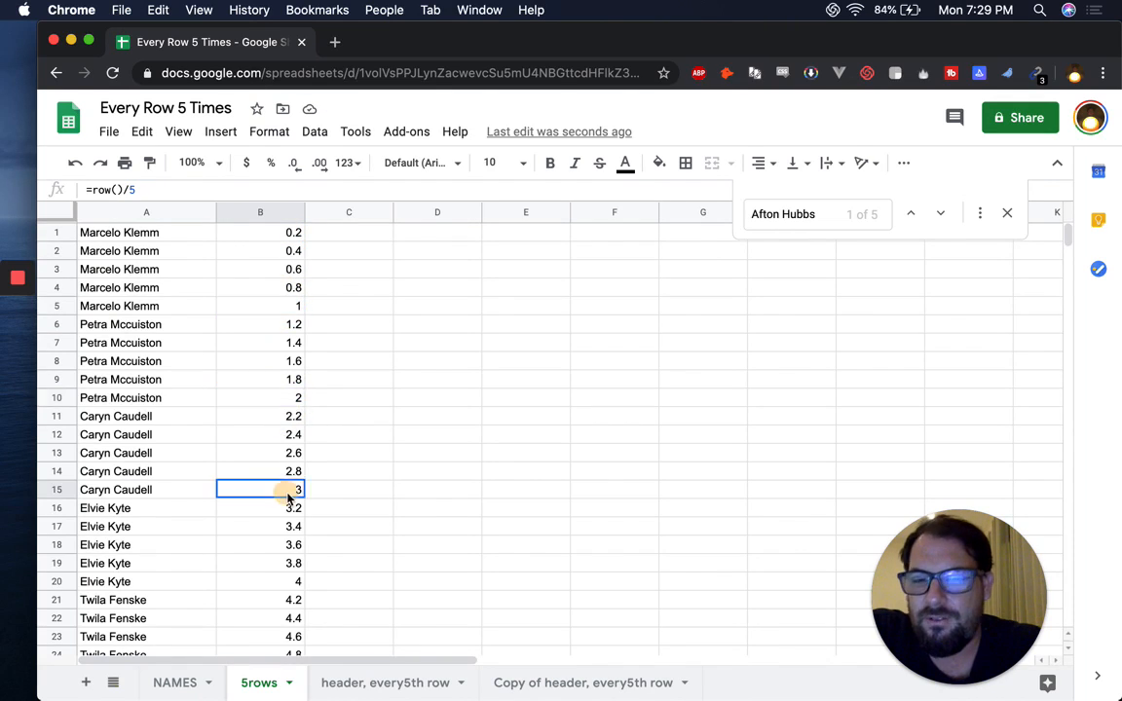
- Change the formula in B1 to =roundup(row()/5)
click(293, 235)
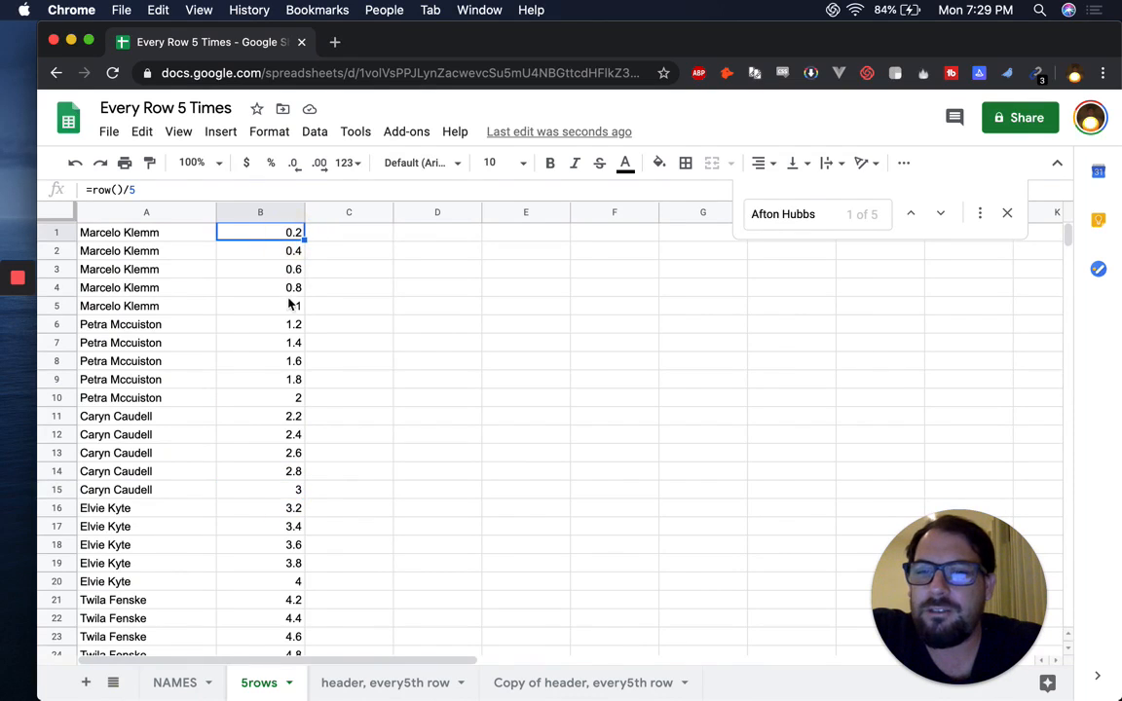
double_click(259, 234)
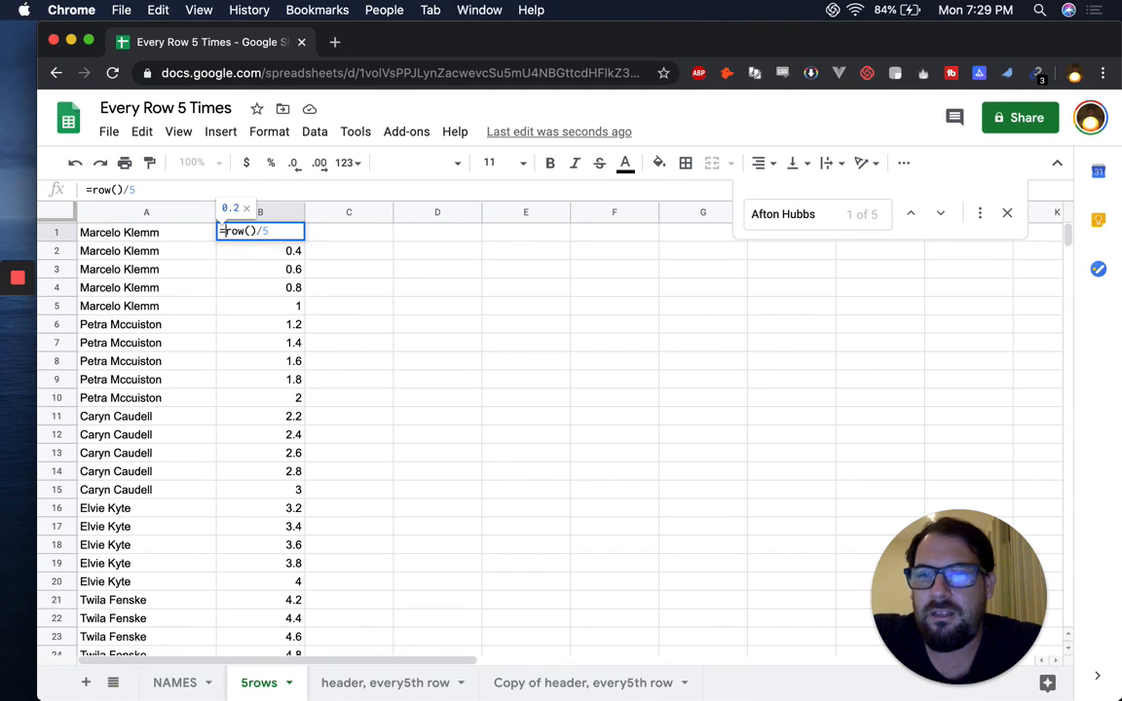
text(roundup()
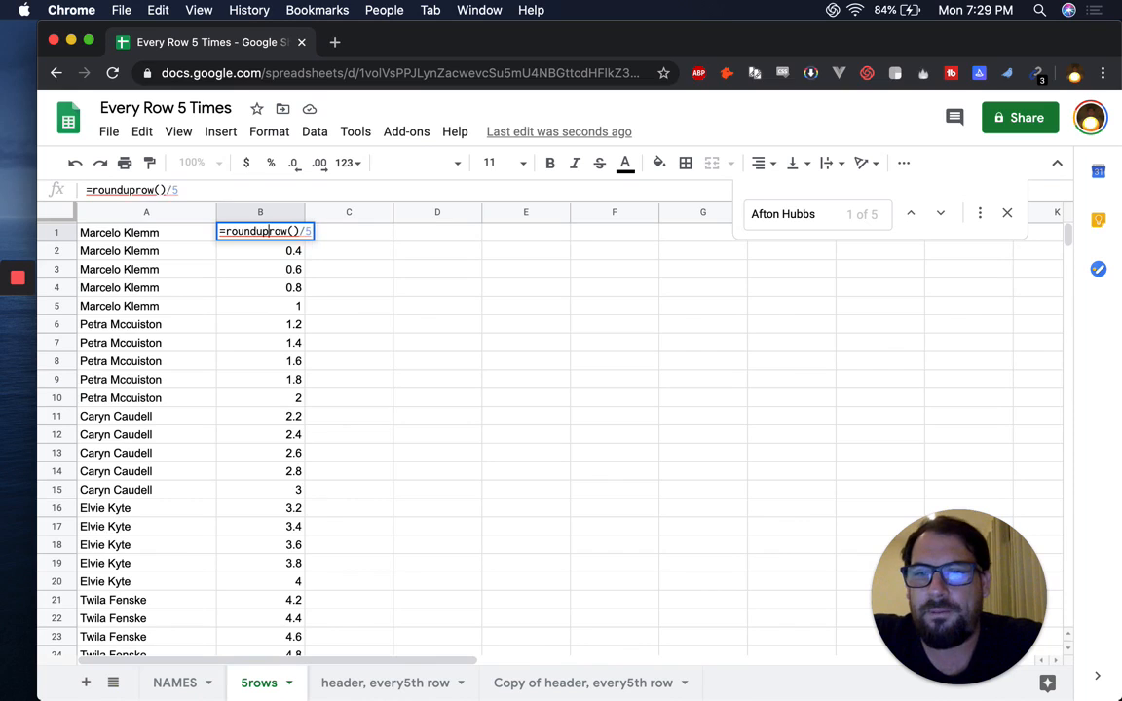
key(Return)
key(Up)
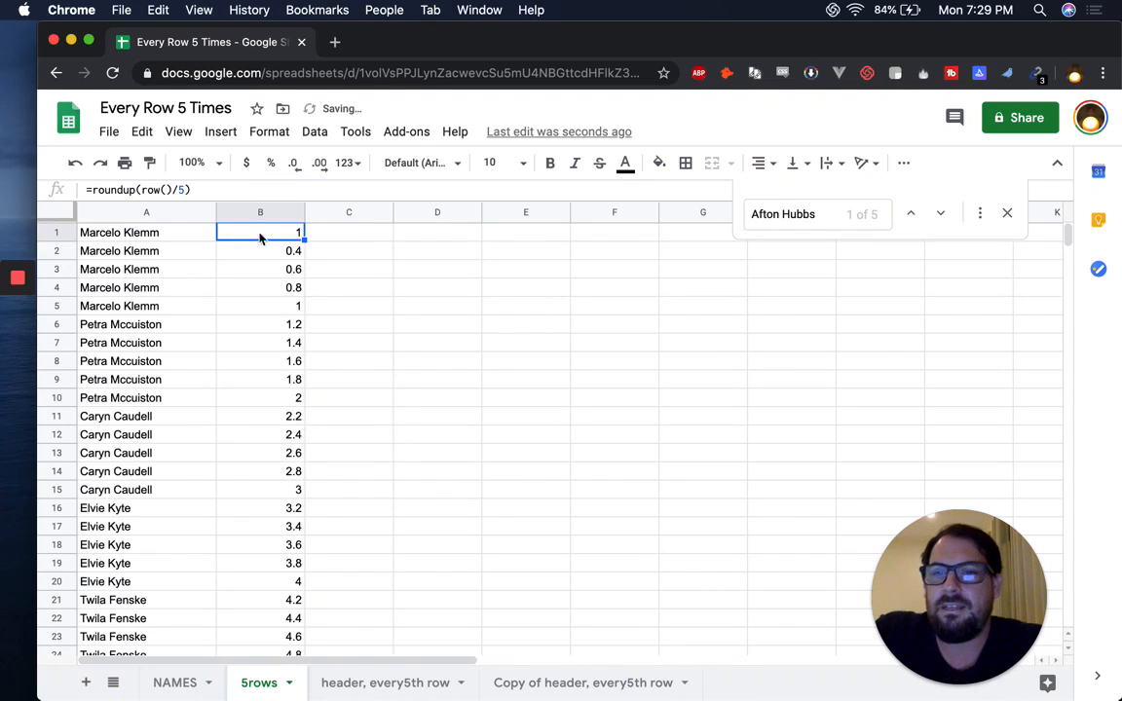
- Copy the =roundup(row()/5) formula from B1 into B2:B4
key(super+c)
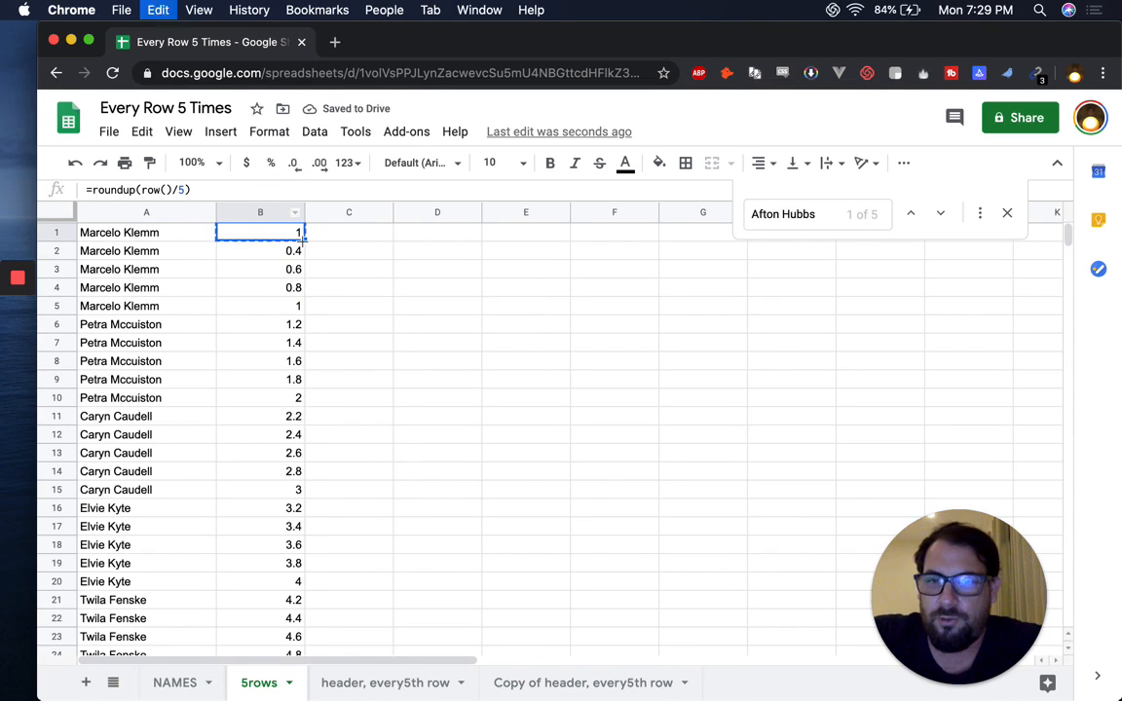
key(Down)
key(super+v)
key(Down)
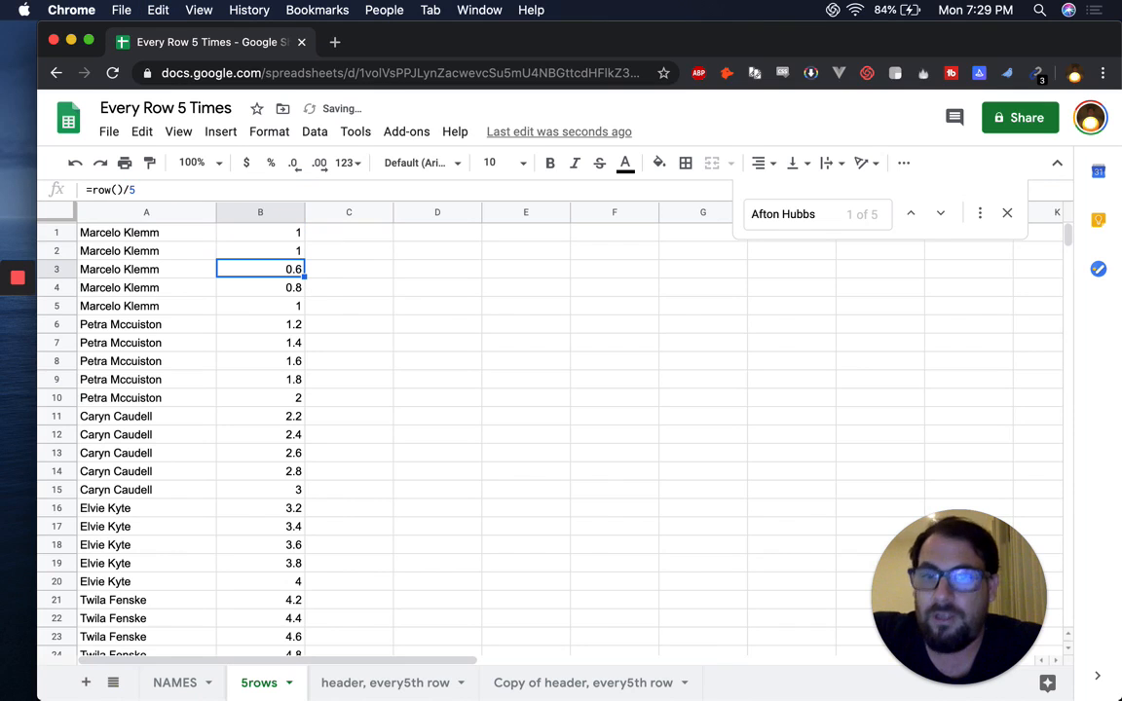
key(super+v)
key(Down)
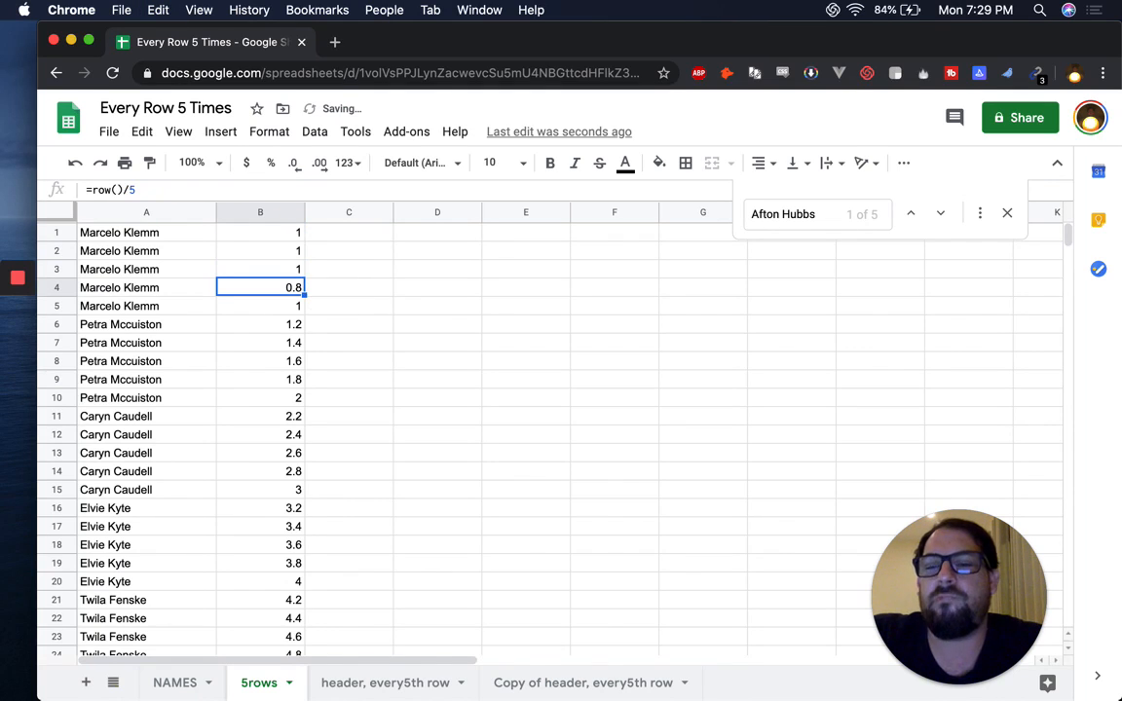
key(super+v)
key(Up)
key(Up)
key(Up)
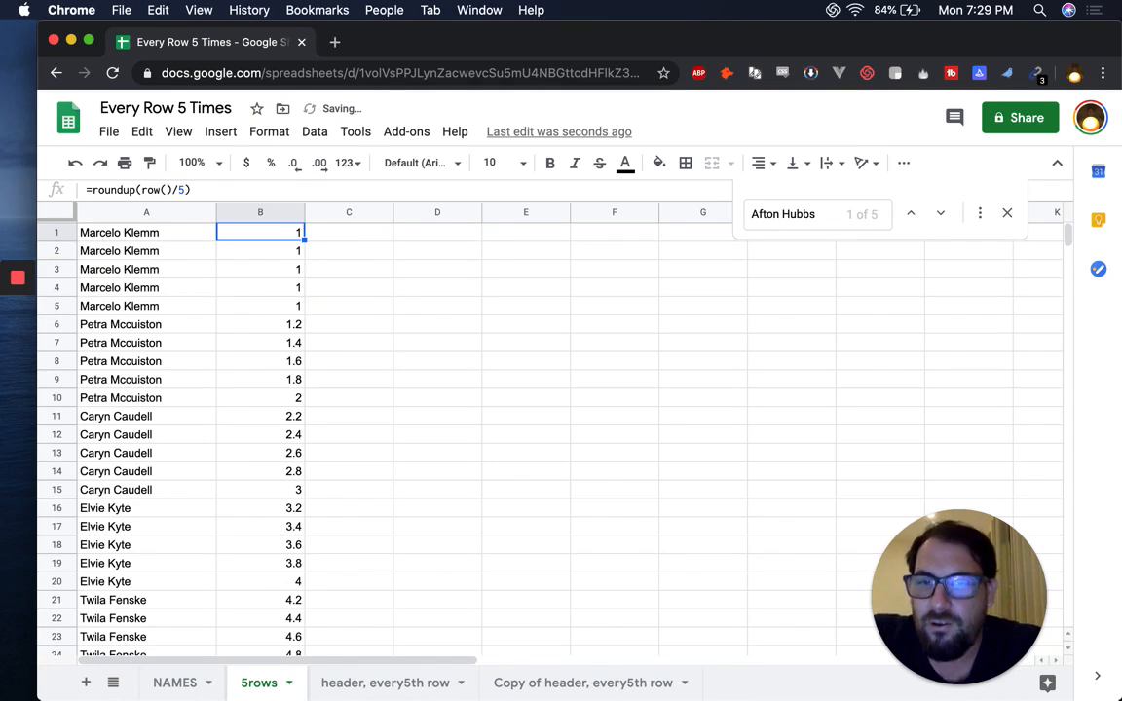
- Extend the =roundup(row()/5) formula into B5 and B6
key(Down)
key(Down)
key(Down)
key(Down)
key(Down)
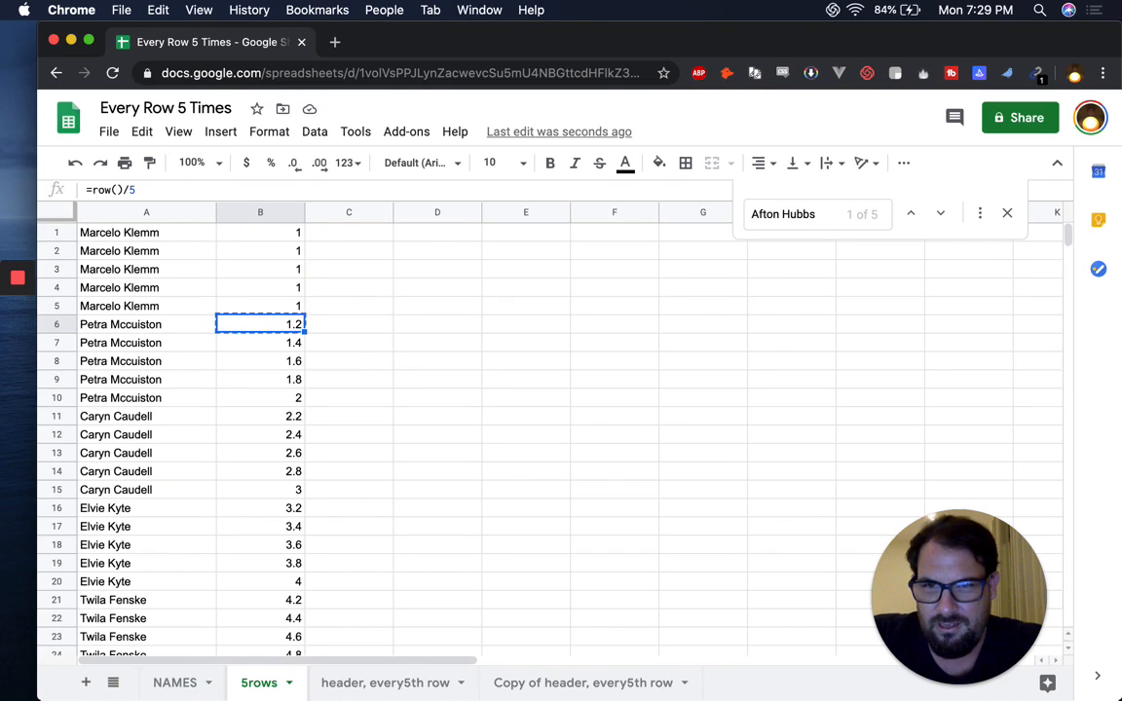
key(Up)
key(Down)
key(super+v)
key(Up)
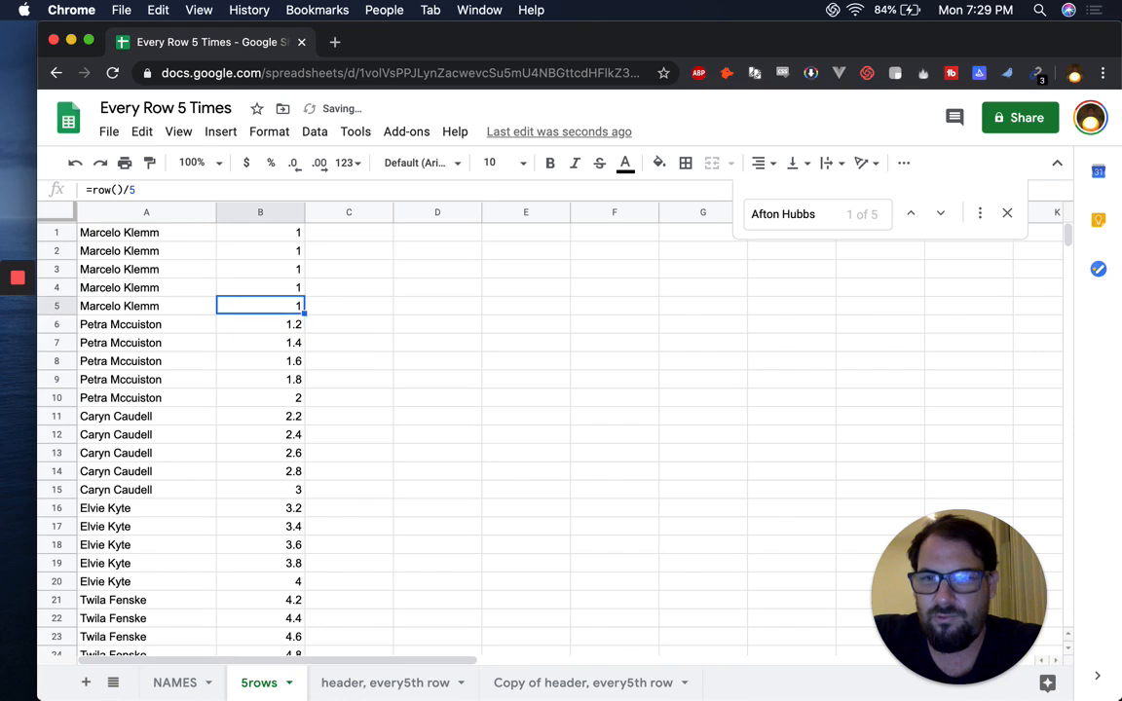
key(super+v)
key(Down)
key(super+v)
key(Down)
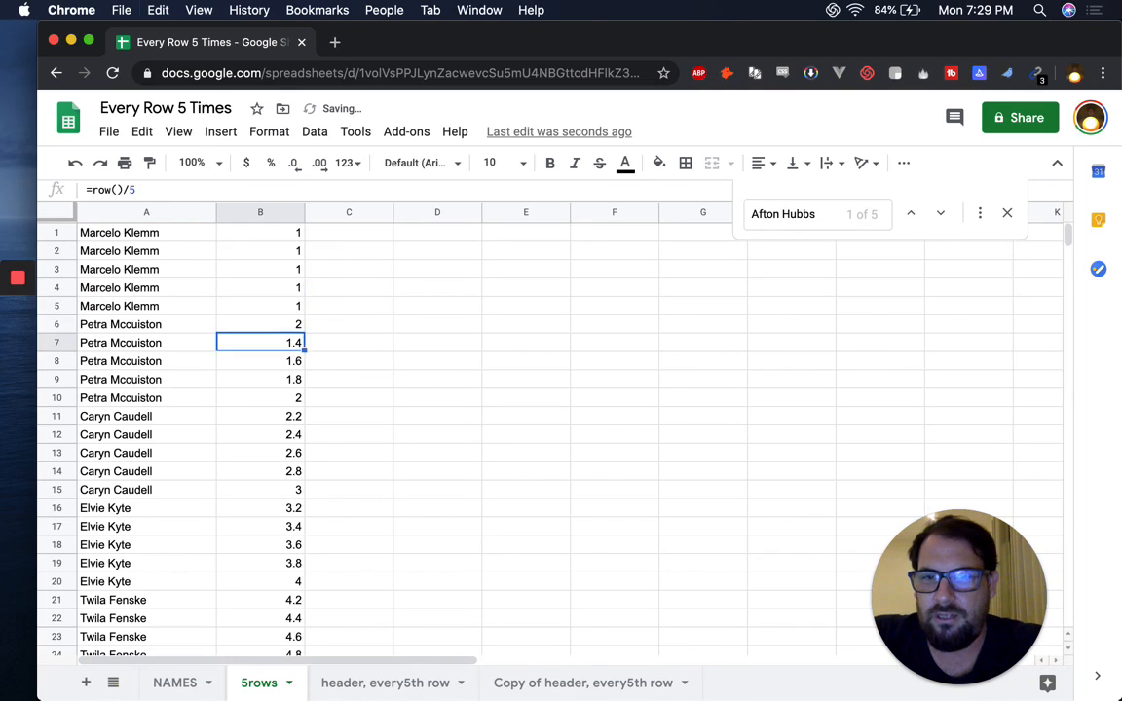
- Continue pasting the =roundup(row()/5) formula cell by cell into B7:B20
key(super+v)
key(Down)
key(super+v)
key(Down)
key(super+v)
key(Down)
key(super+v)
key(Down)
key(super+v)
key(Down)
key(super+v)
key(Down)
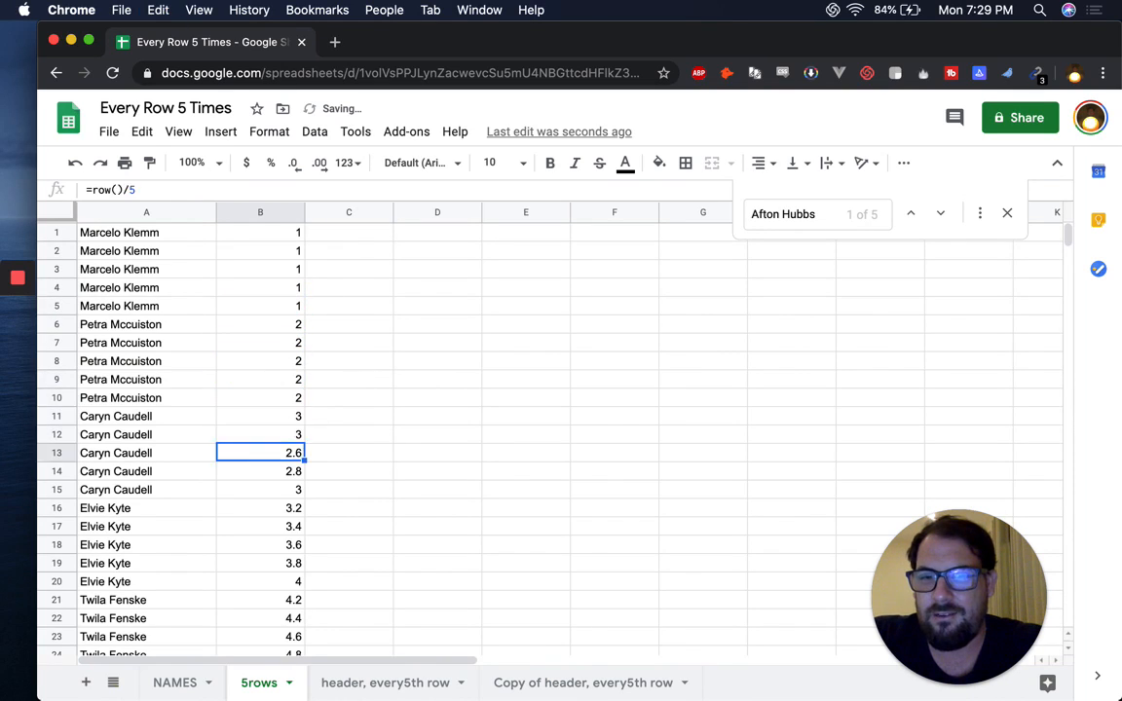
key(super+v)
key(Down)
key(super+v)
key(Down)
key(super+v)
key(Down)
key(super+v)
key(Down)
key(super+v)
key(Down)
key(super+v)
key(Down)
key(super+v)
key(Down)
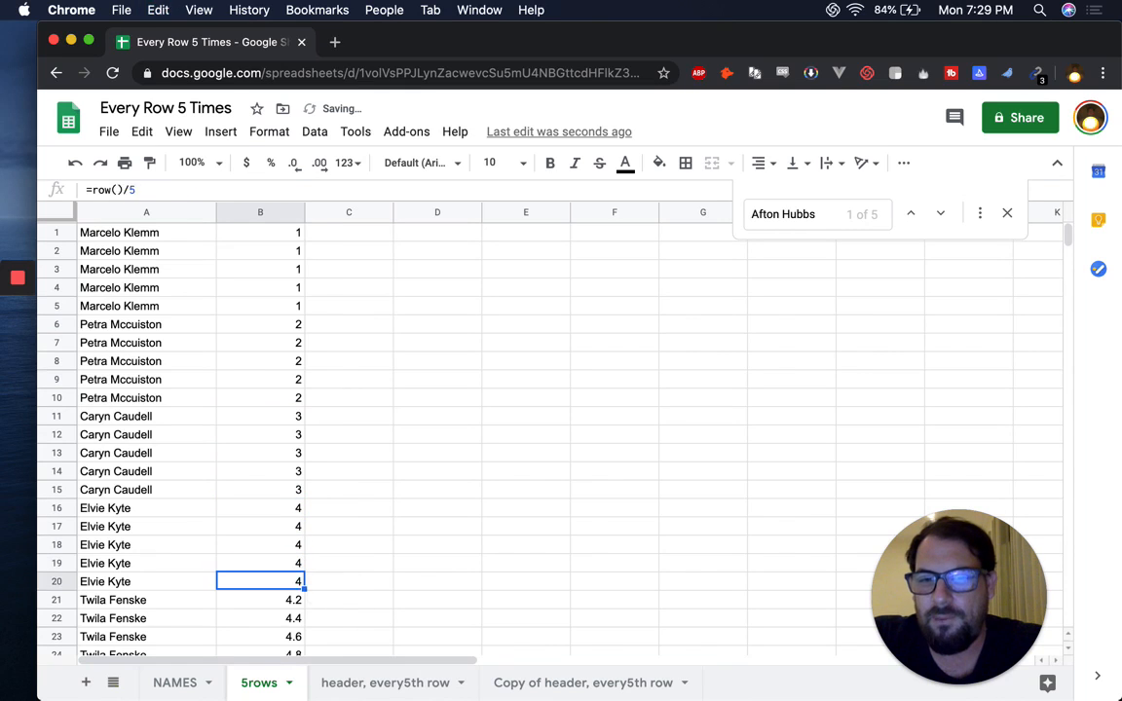
key(super+v)
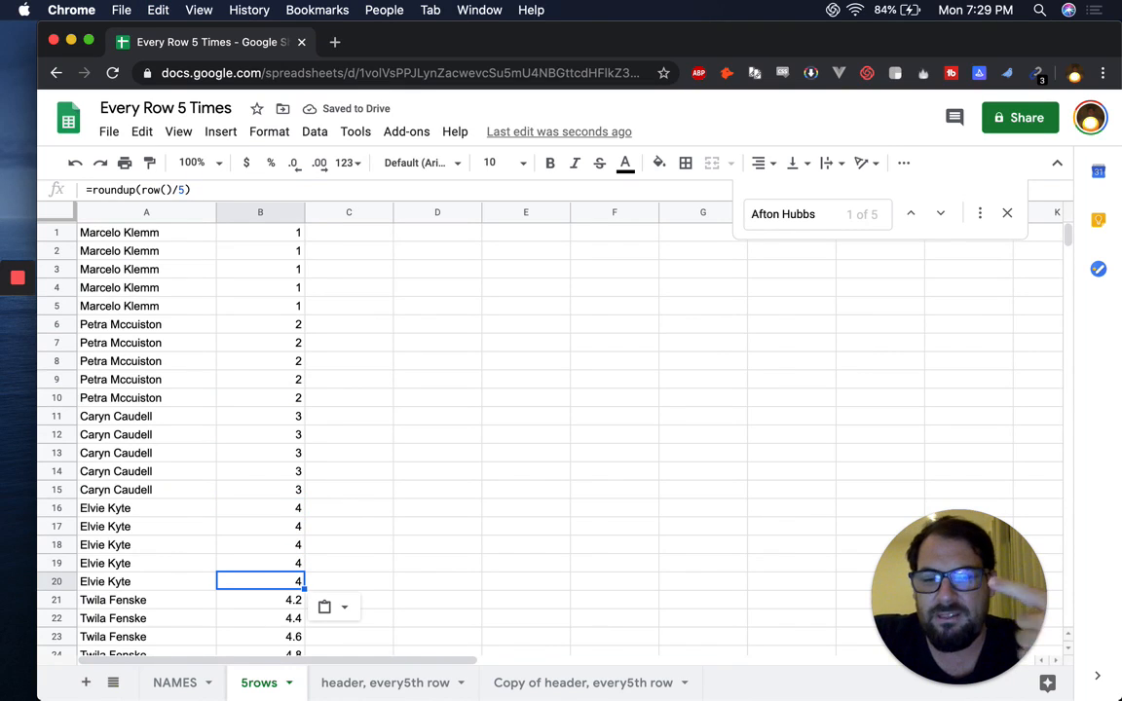
- Change the divisor in B1 so the formula reads =roundup(row()/10)
click(251, 236)
double_click(268, 233)
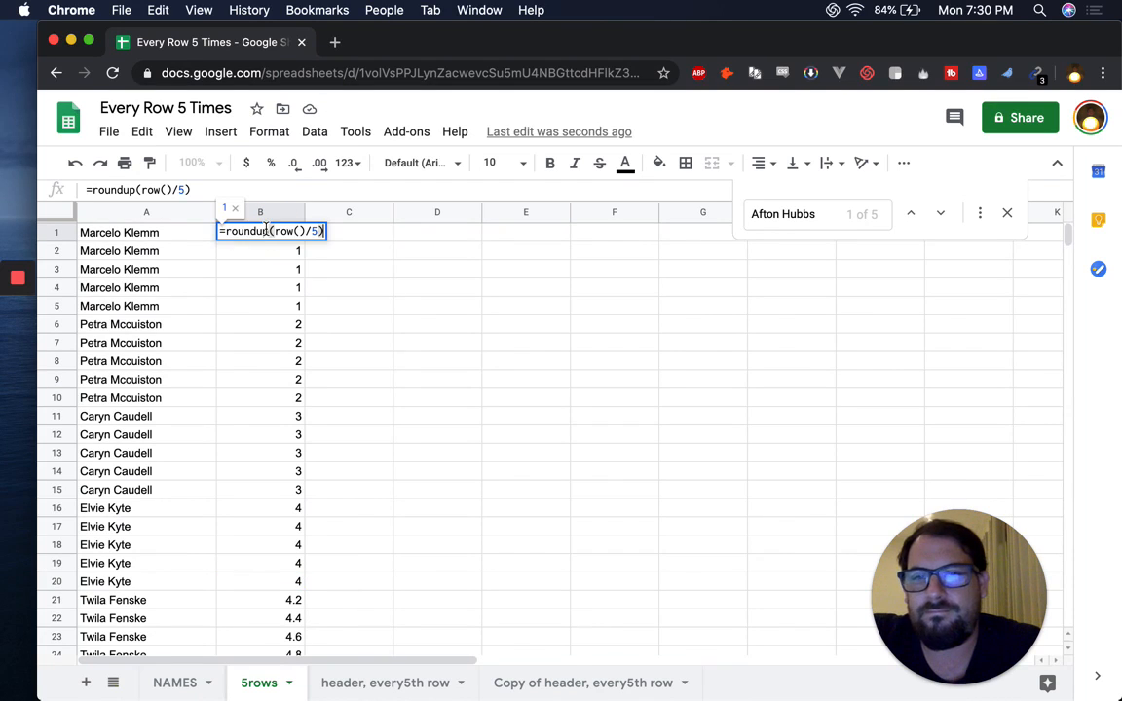
text(10)
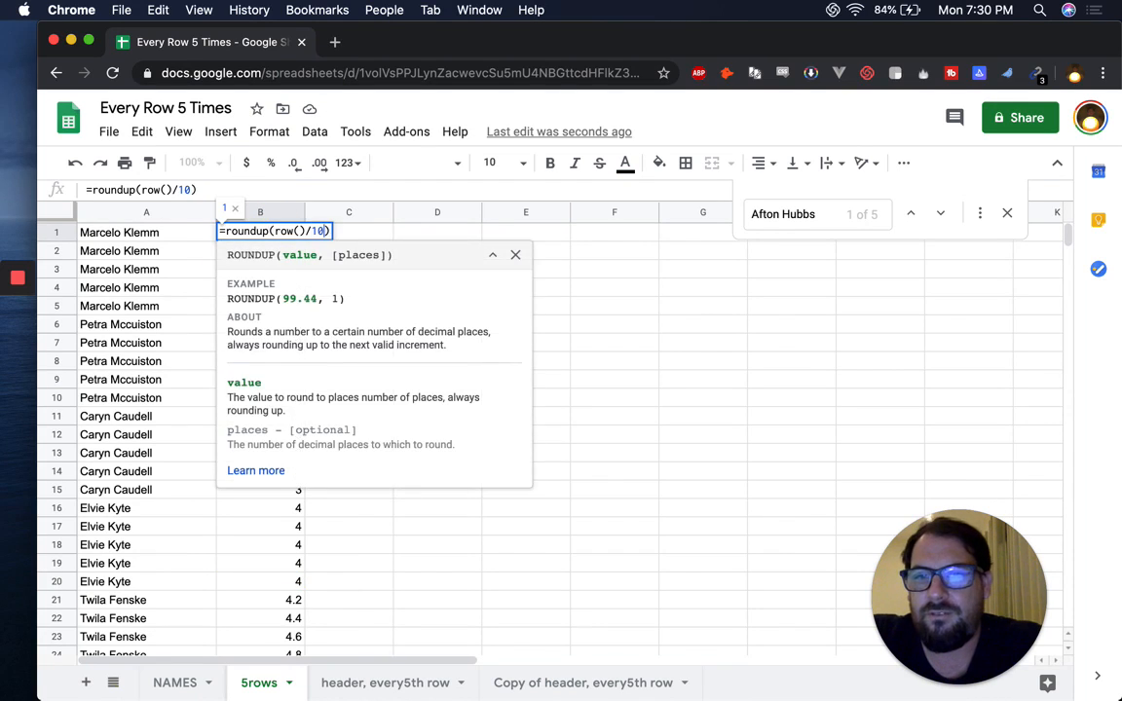
key(Return)
- Fill the =roundup(row()/10) formula from B1 down column B through row 1000
key(Up)
key(super+c)
key(shift+super+Down)
key(super+v)
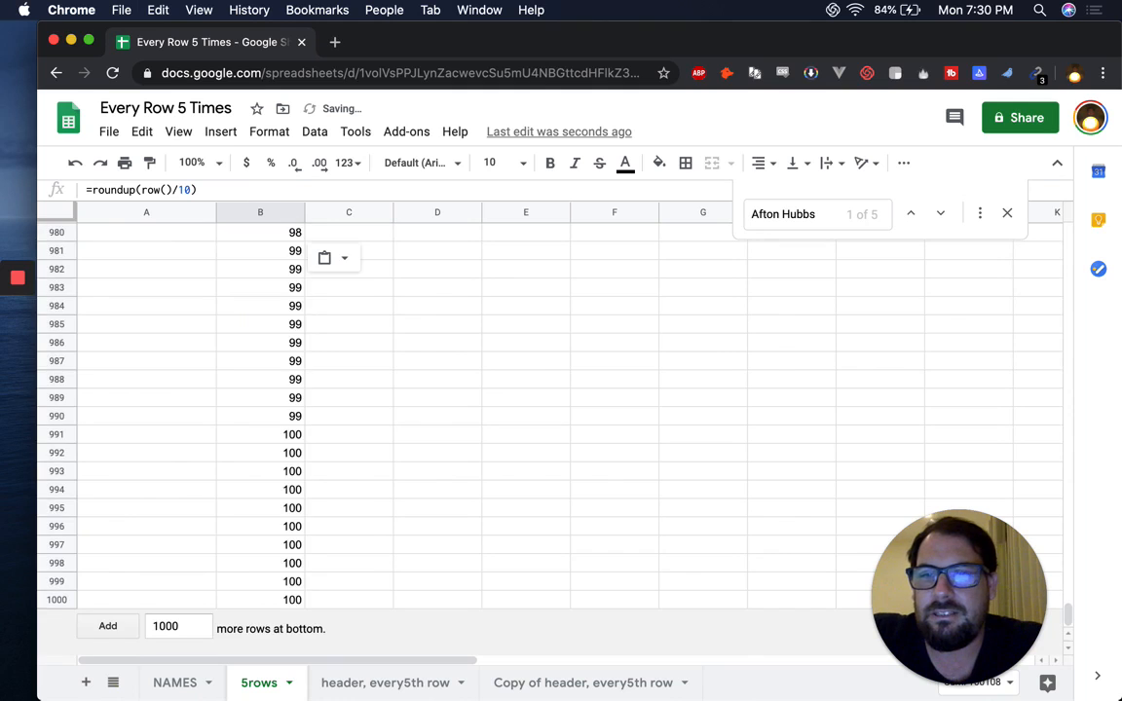
key(super+Up)
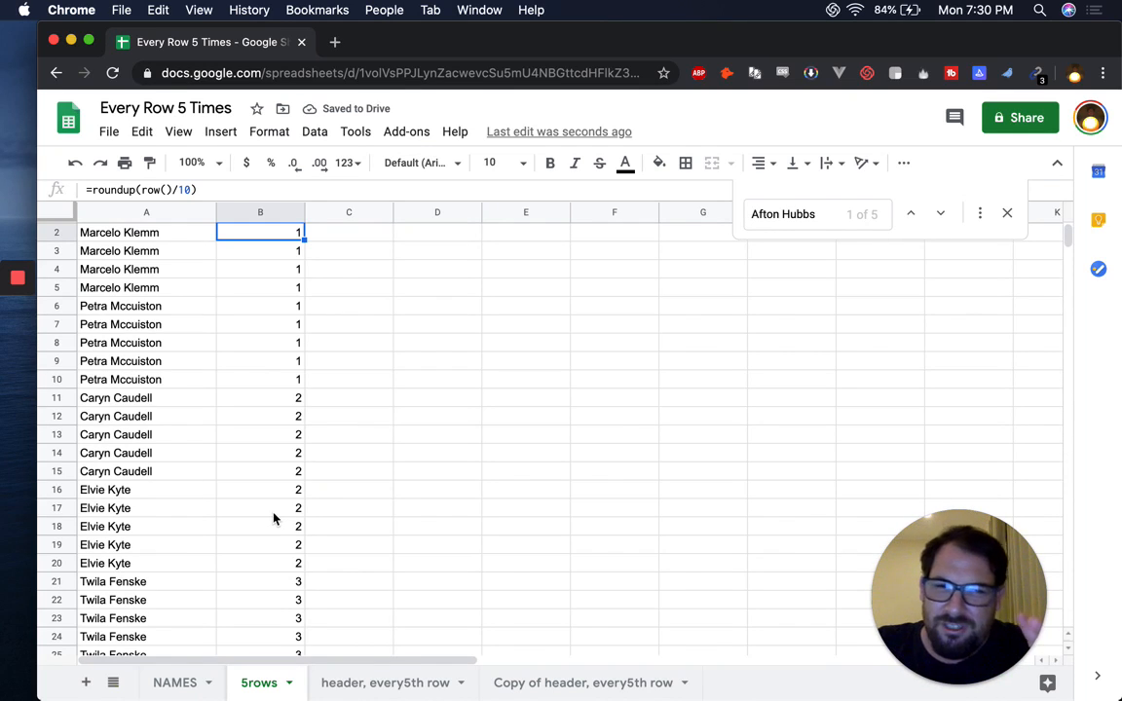
triple_click(277, 236)
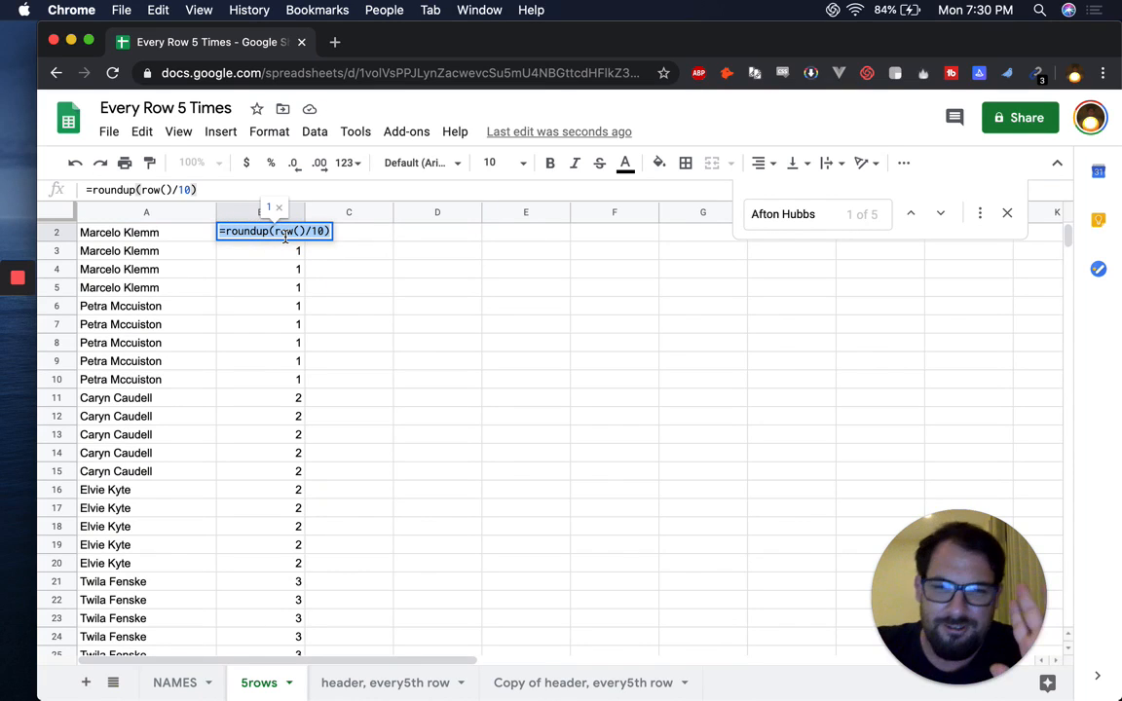
key(Escape)
click(358, 234)
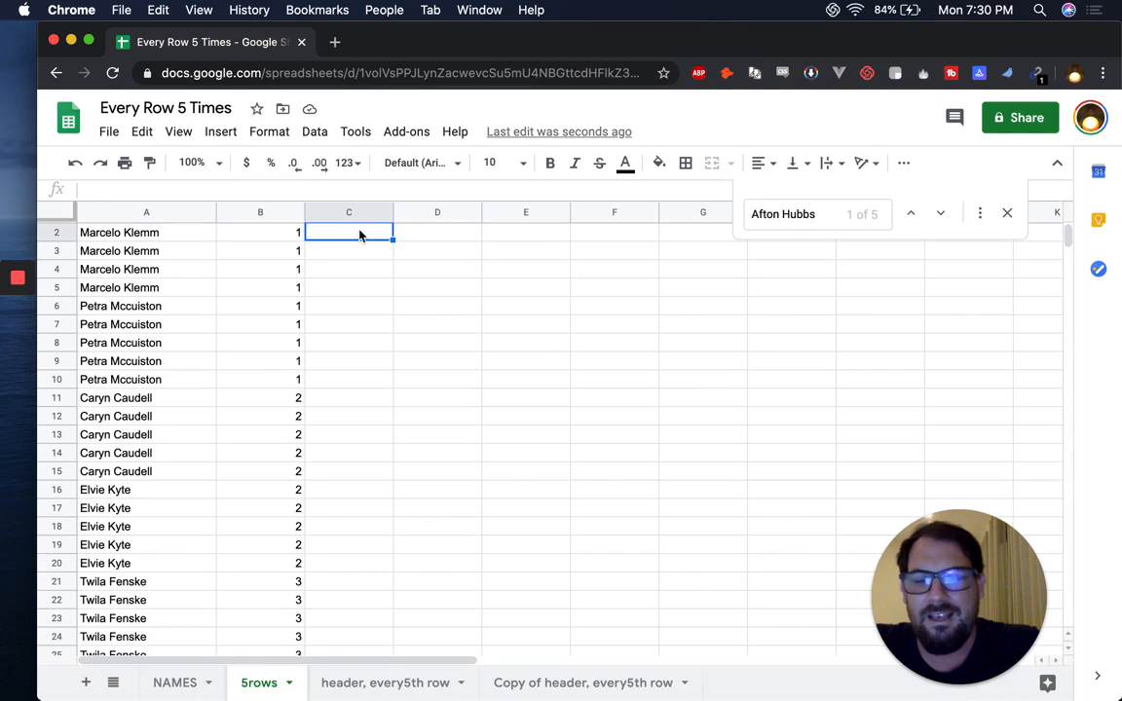
text(=rand()
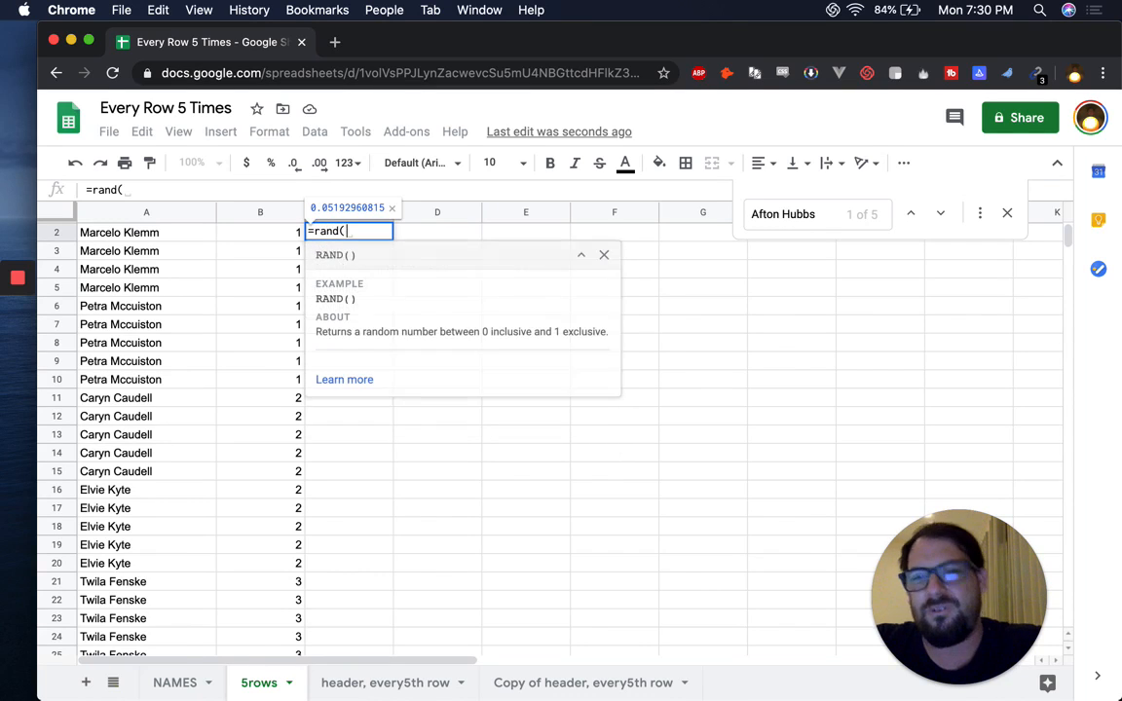
text())
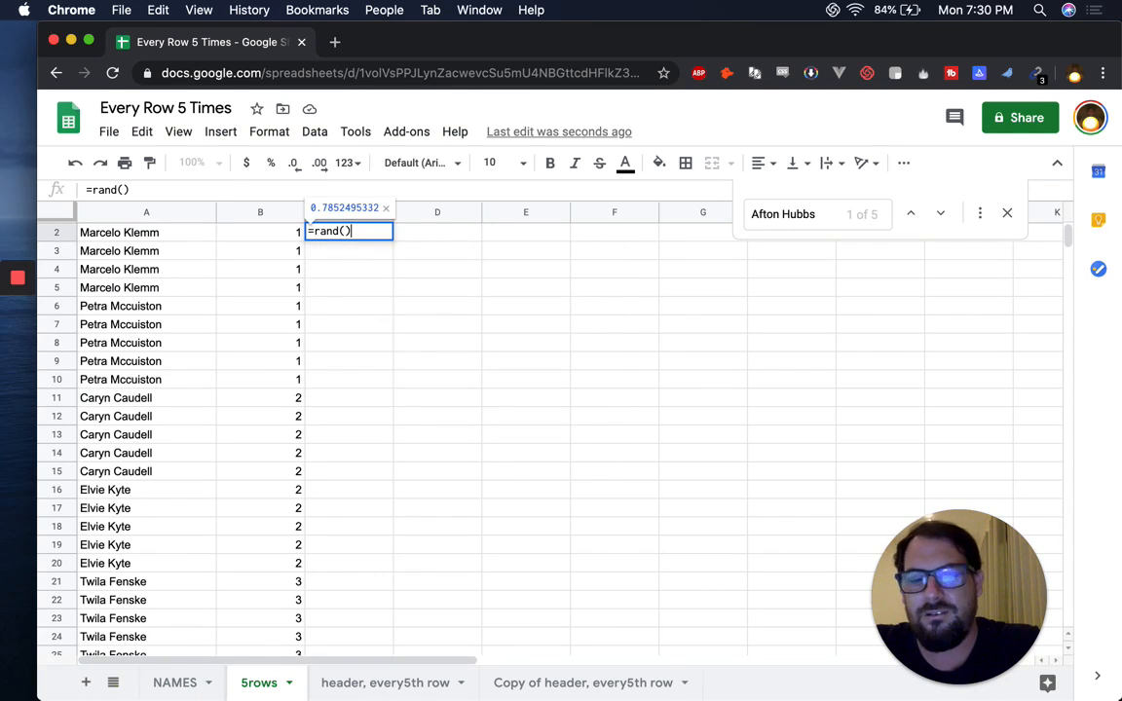
text(*1000)
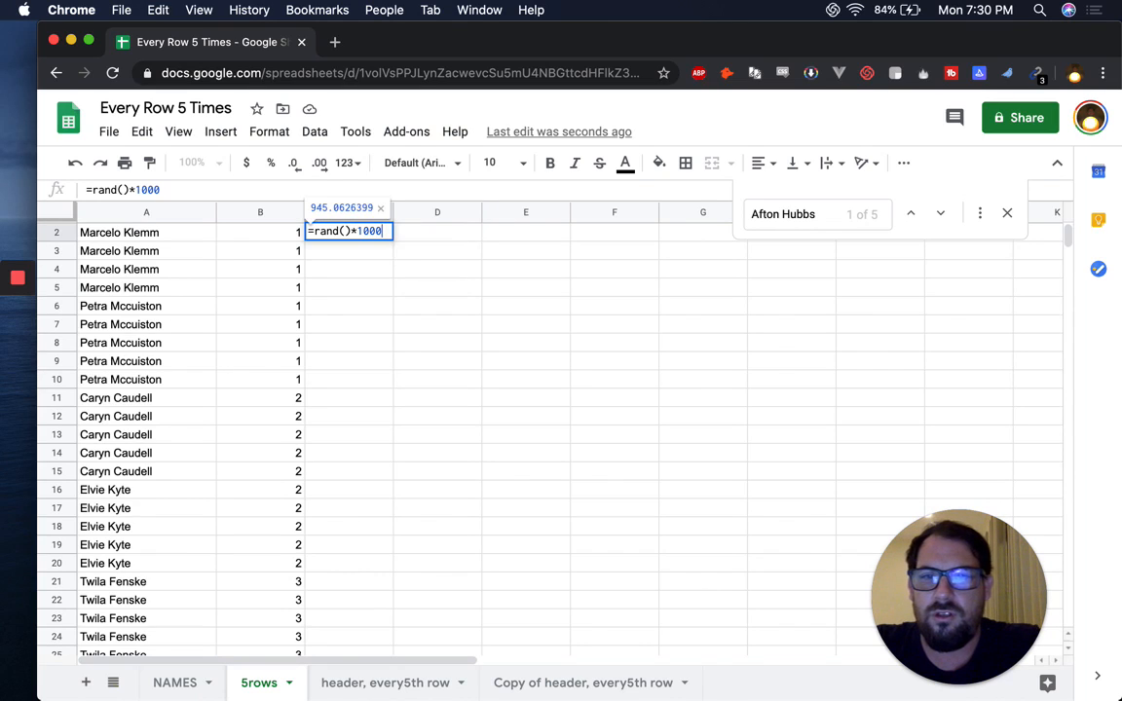
text(/)
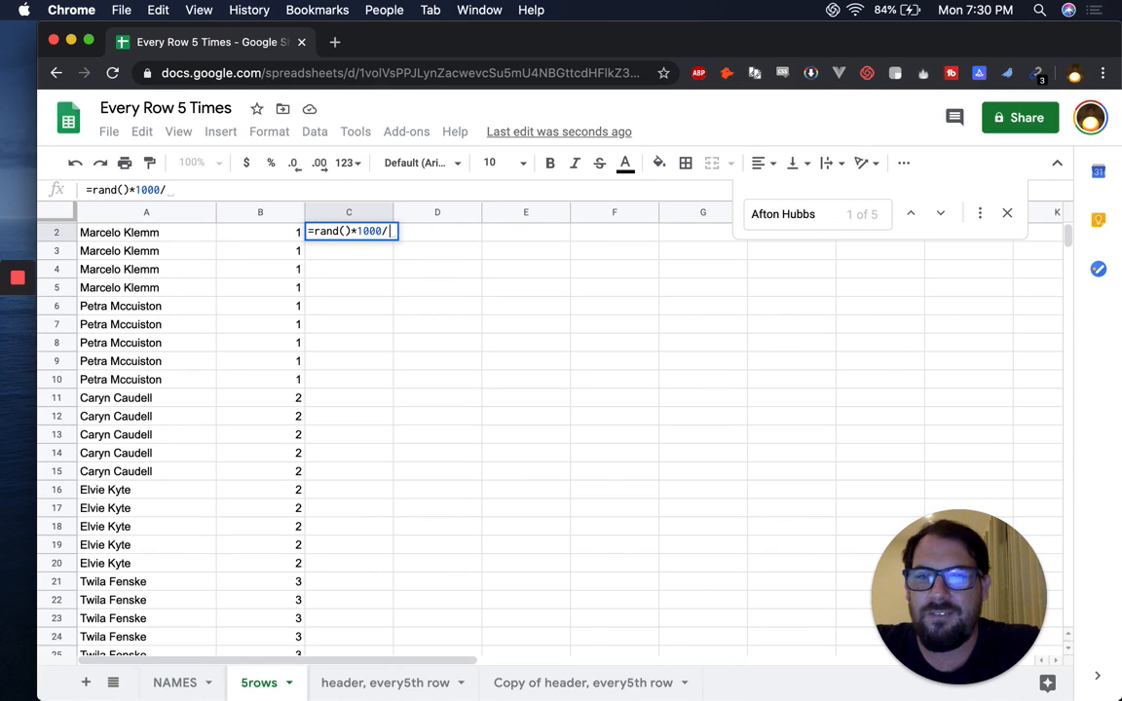
key(BackSpace)
key(BackSpace)
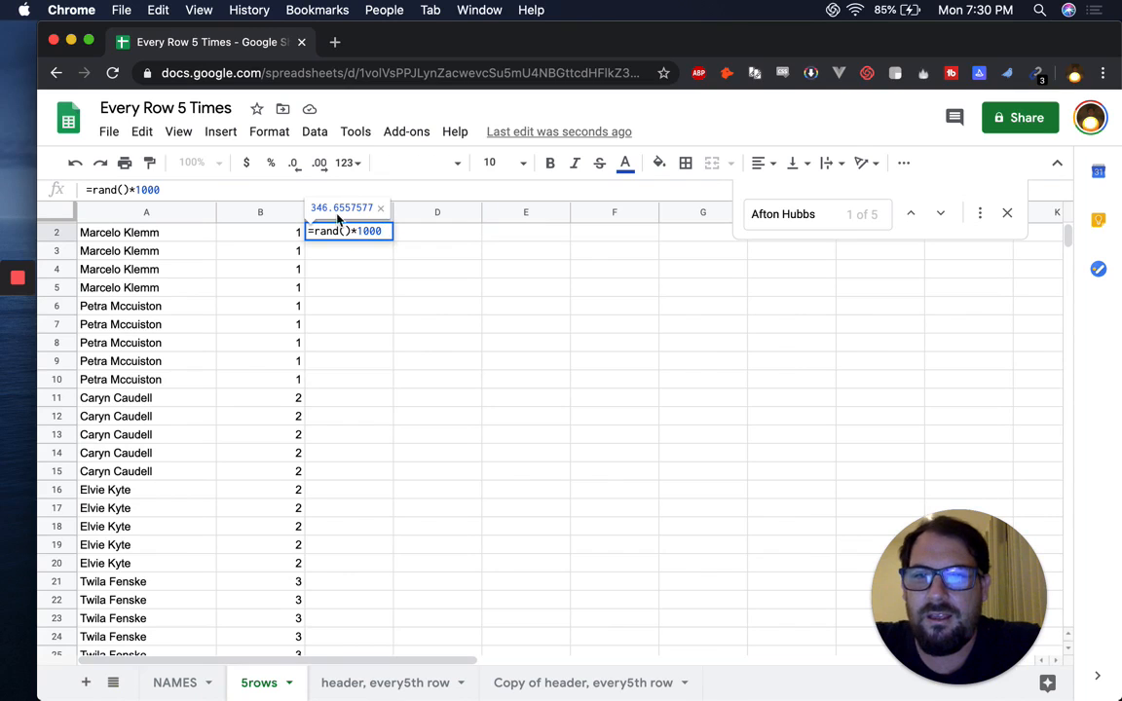
click(315, 231)
click(319, 234)
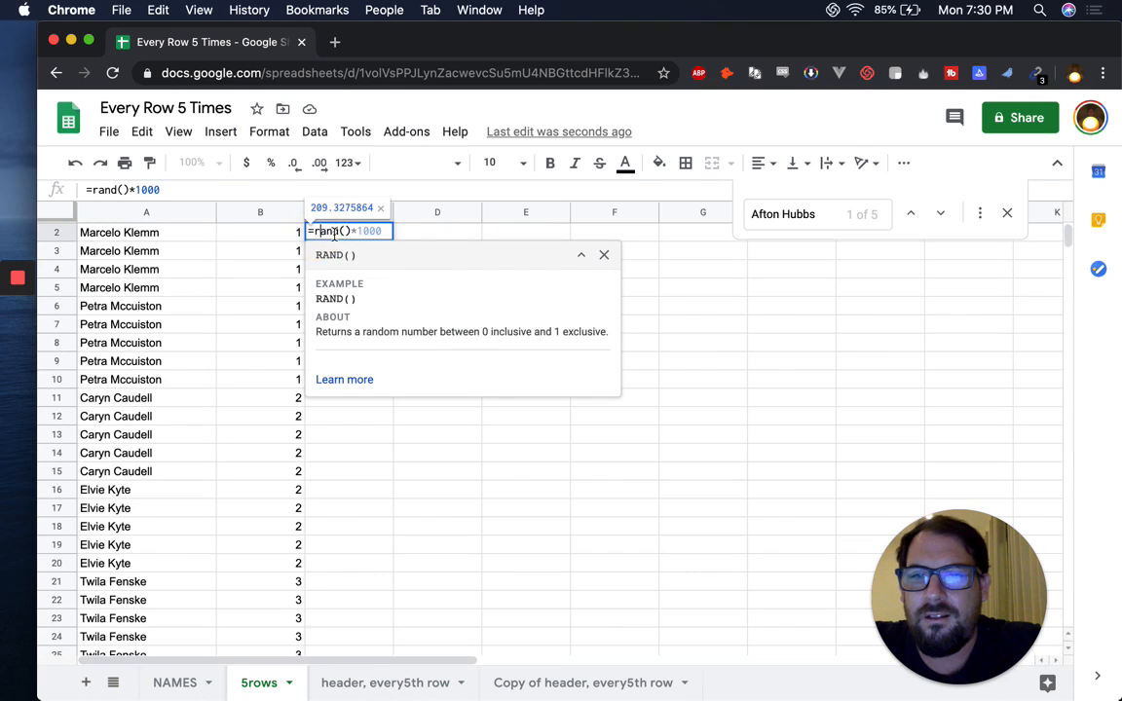
drag(321, 234, 400, 237)
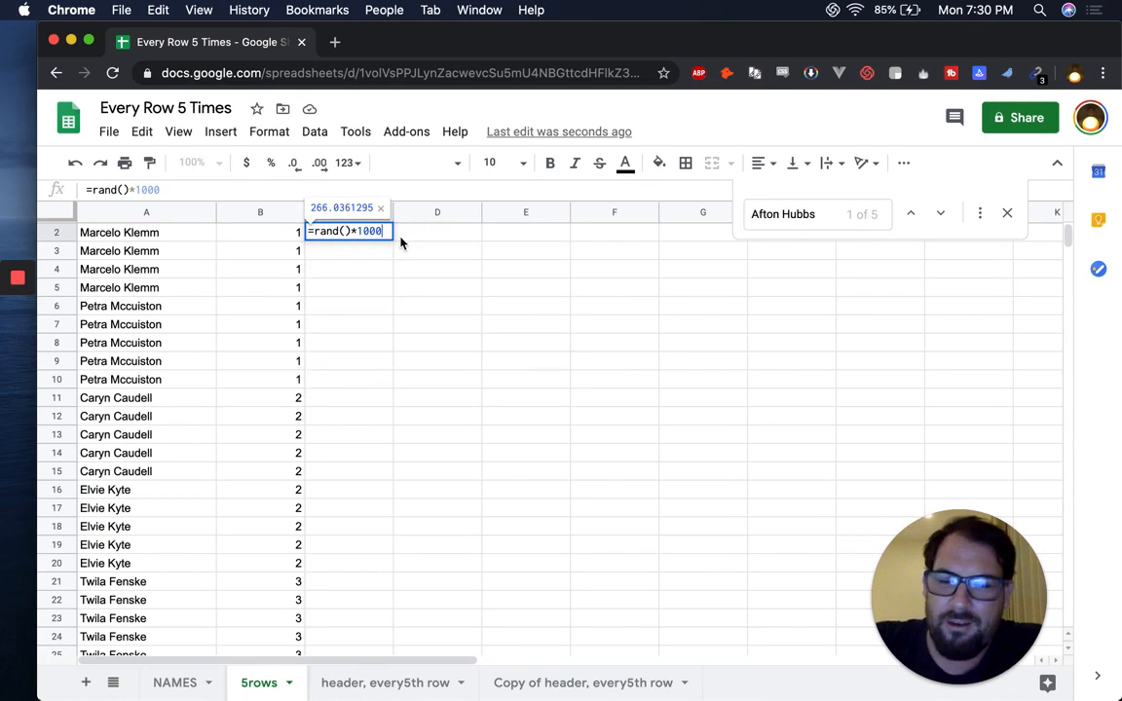
key(Escape)
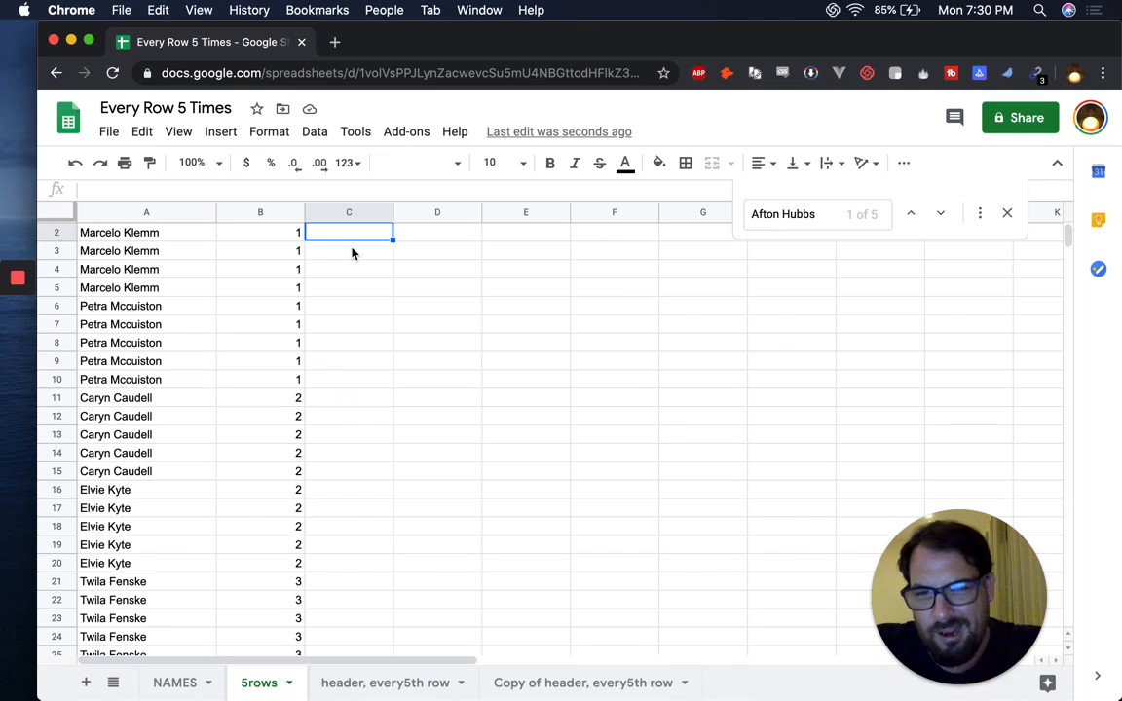
- Examine how =roundup(row()/10) groups the rows in column B, from row 2 down to row 23
key(Left)
key(Down)
key(Down)
key(Down)
key(Down)
key(Down)
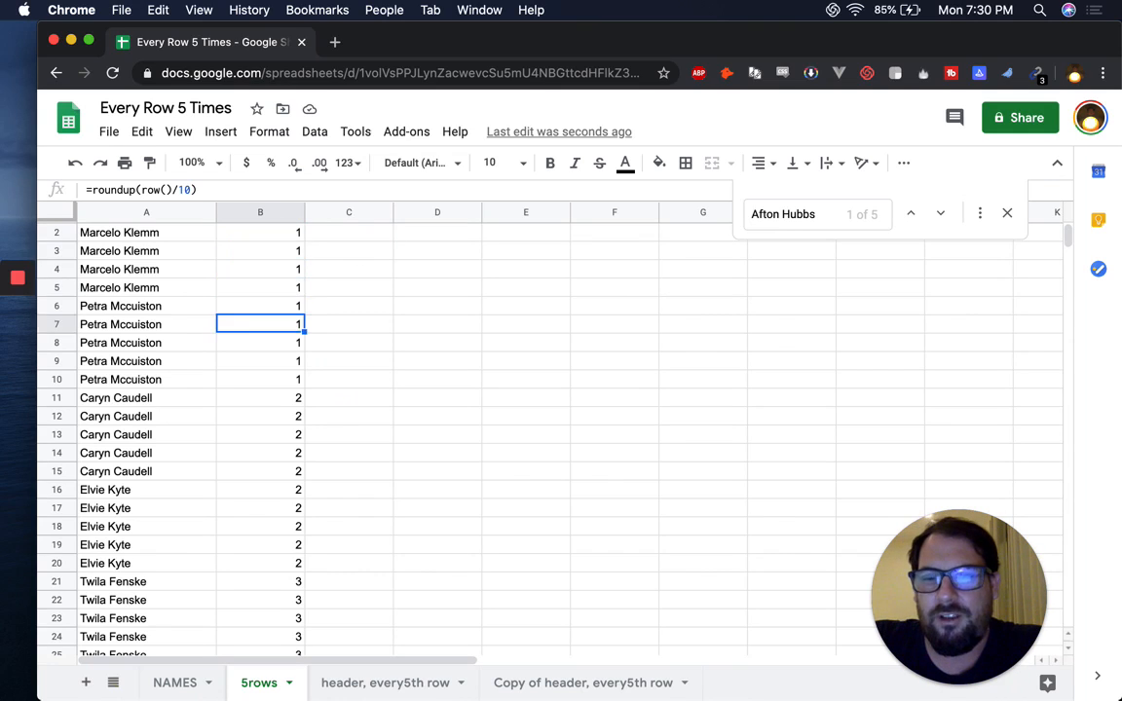
key(Up)
key(Up)
key(Up)
key(Up)
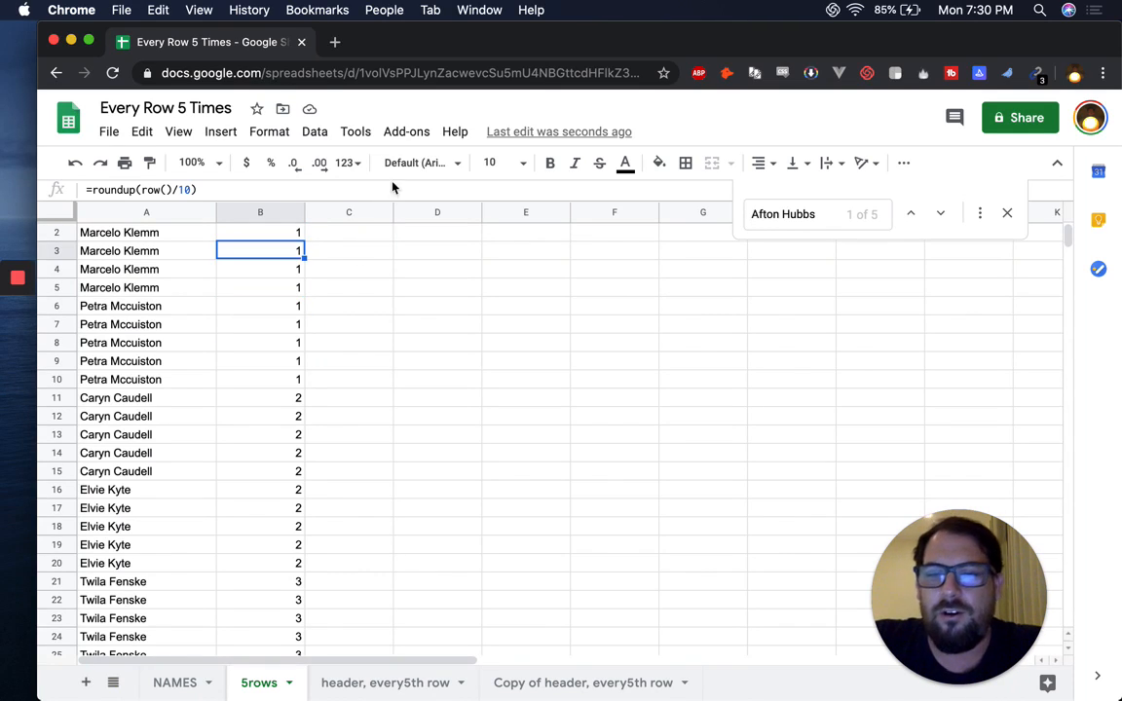
click(269, 235)
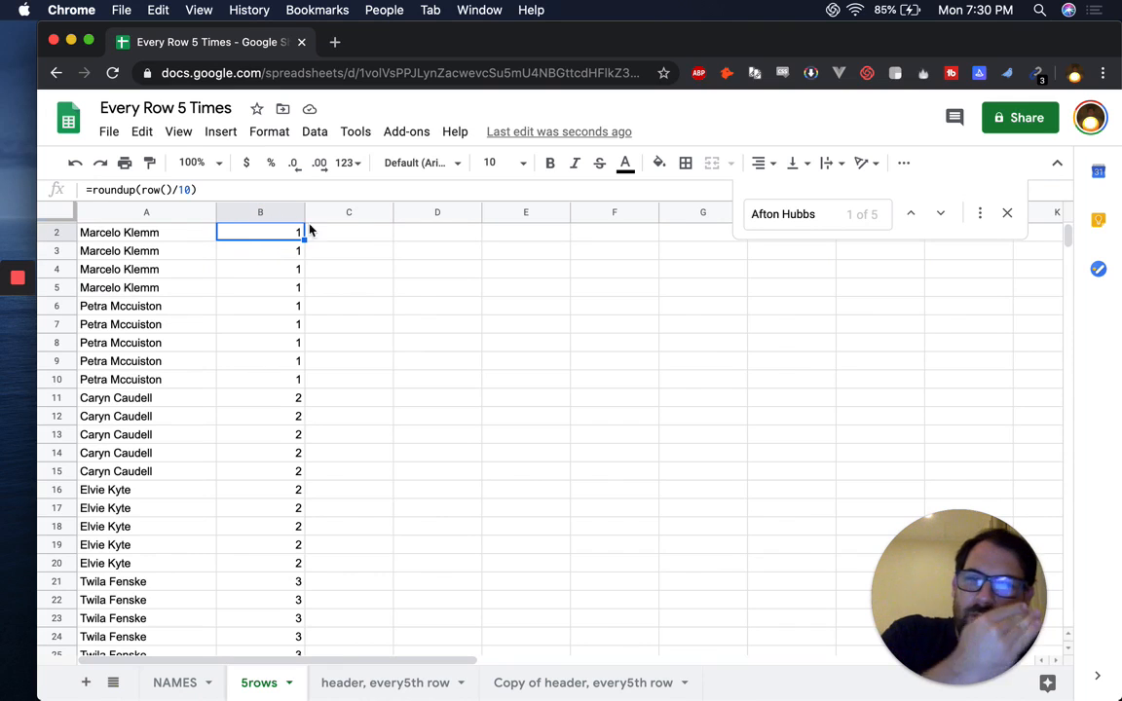
drag(352, 234, 331, 593)
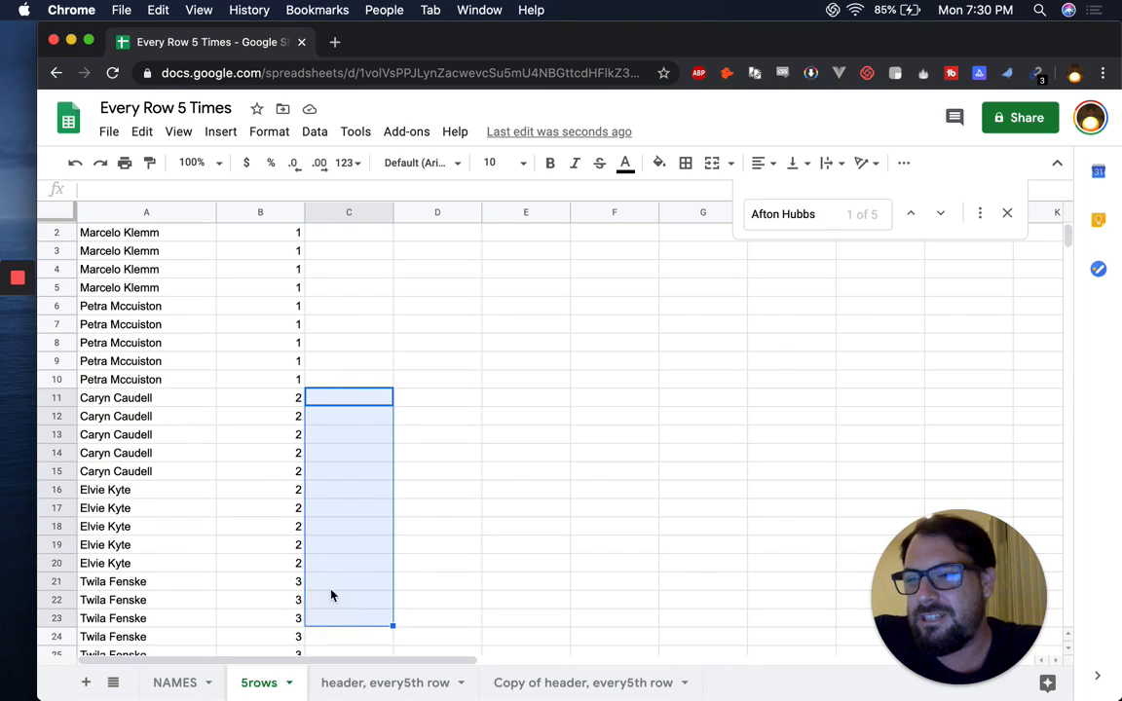
- Change the divisor in B2 so the formula reads =roundup(row()/100)
click(263, 233)
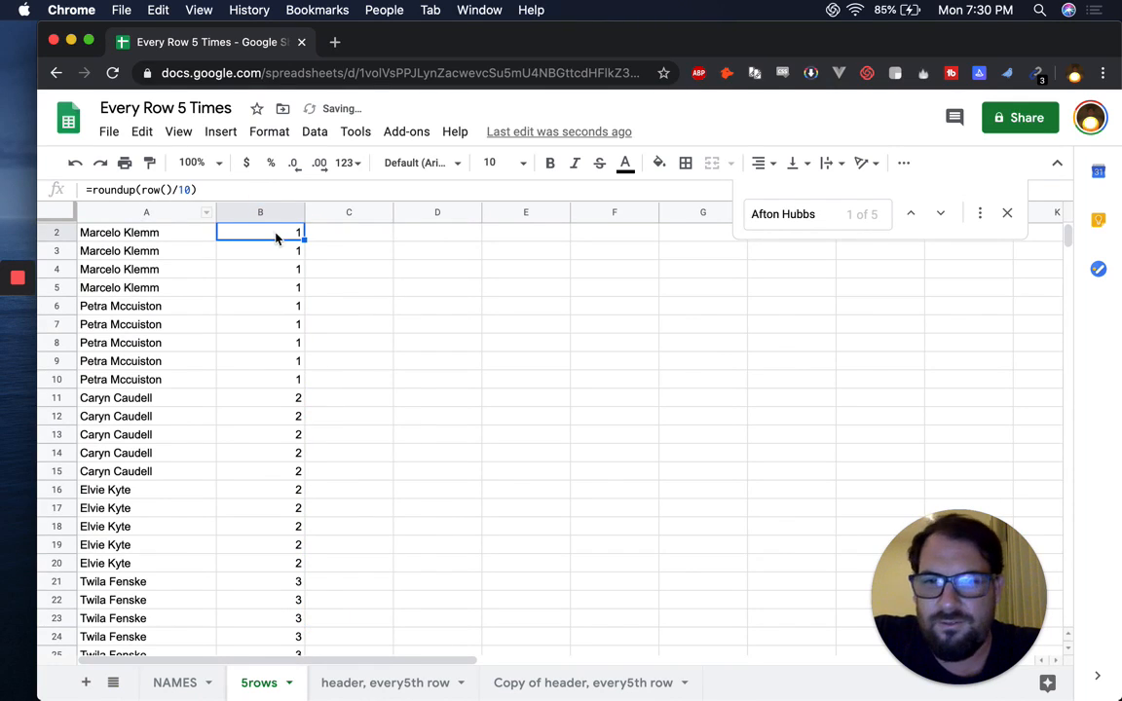
double_click(276, 238)
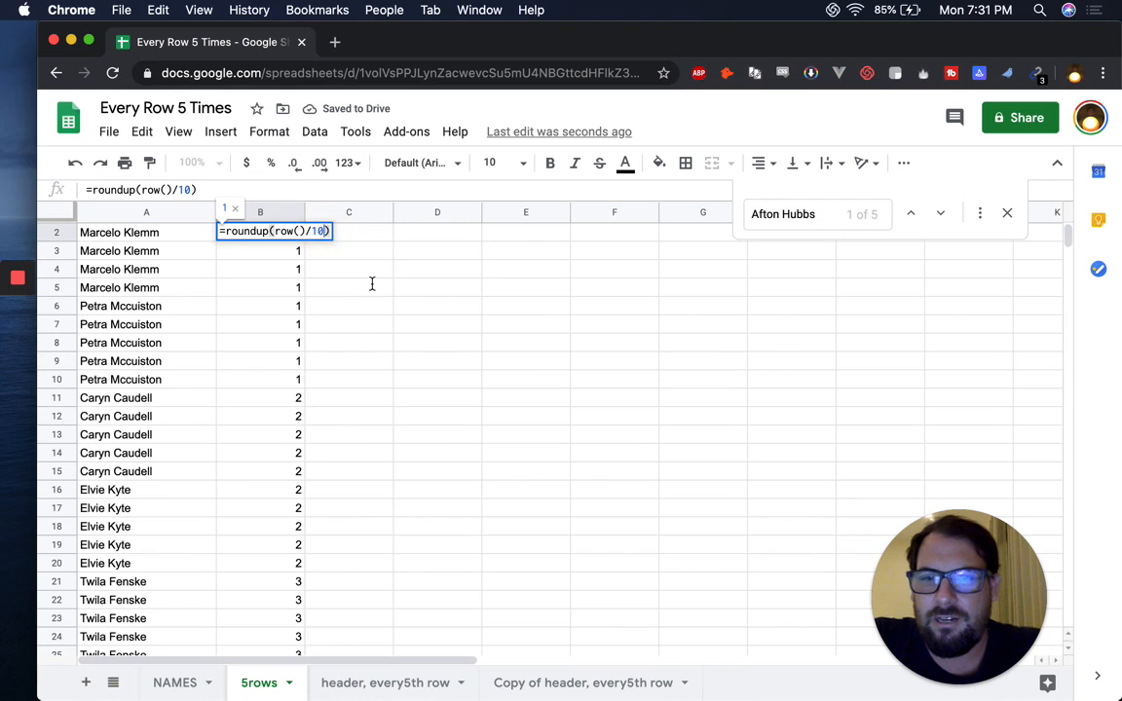
text(0)
key(Return)
- Fill the =roundup(row()/100) formula from B2 down column B through row 1000
key(Up)
key(super+c)
key(super+shift+Down)
key(super+v)
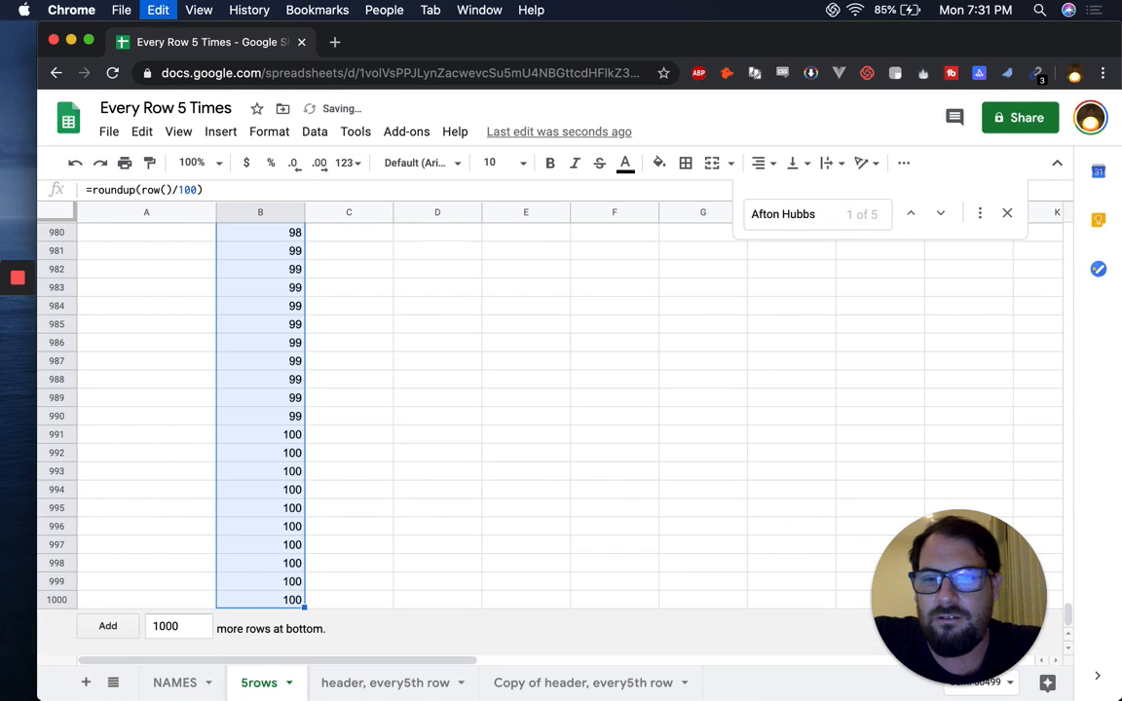
- Examine the ROUNDUP results in column B at the last rows down to row 1000 and back at row 1
key(super+Up)
key(super+Down)
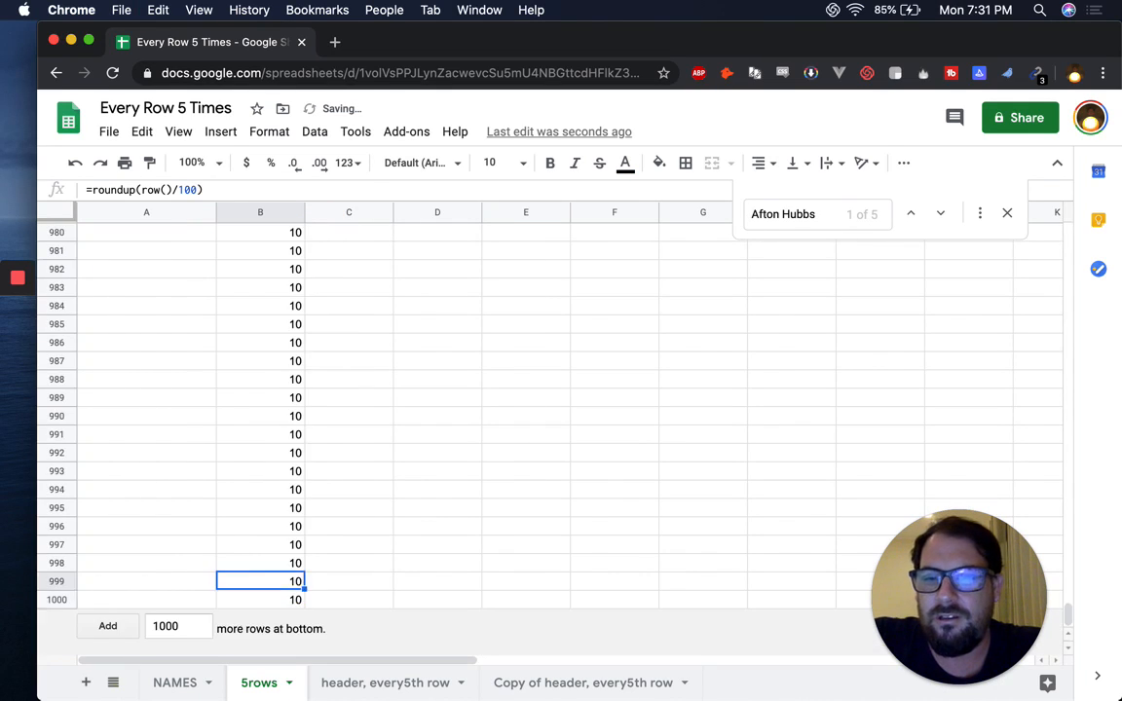
key(super+Up)
key(Down)
key(Down)
key(super+Down)
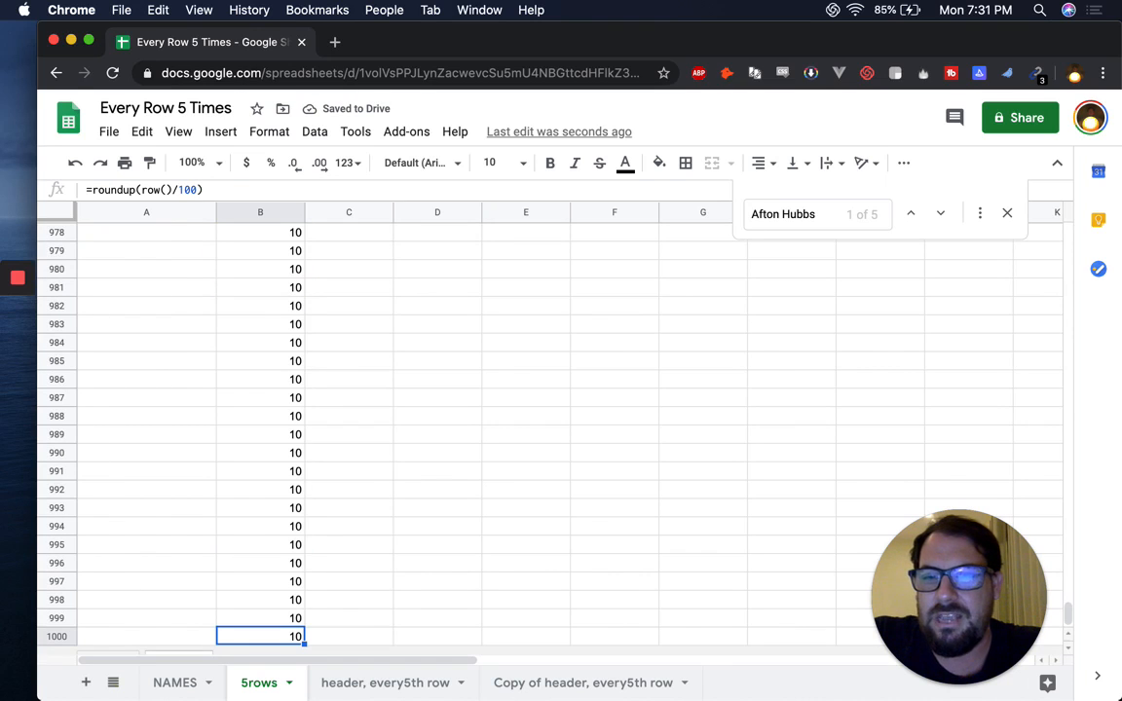
key(super+Up)
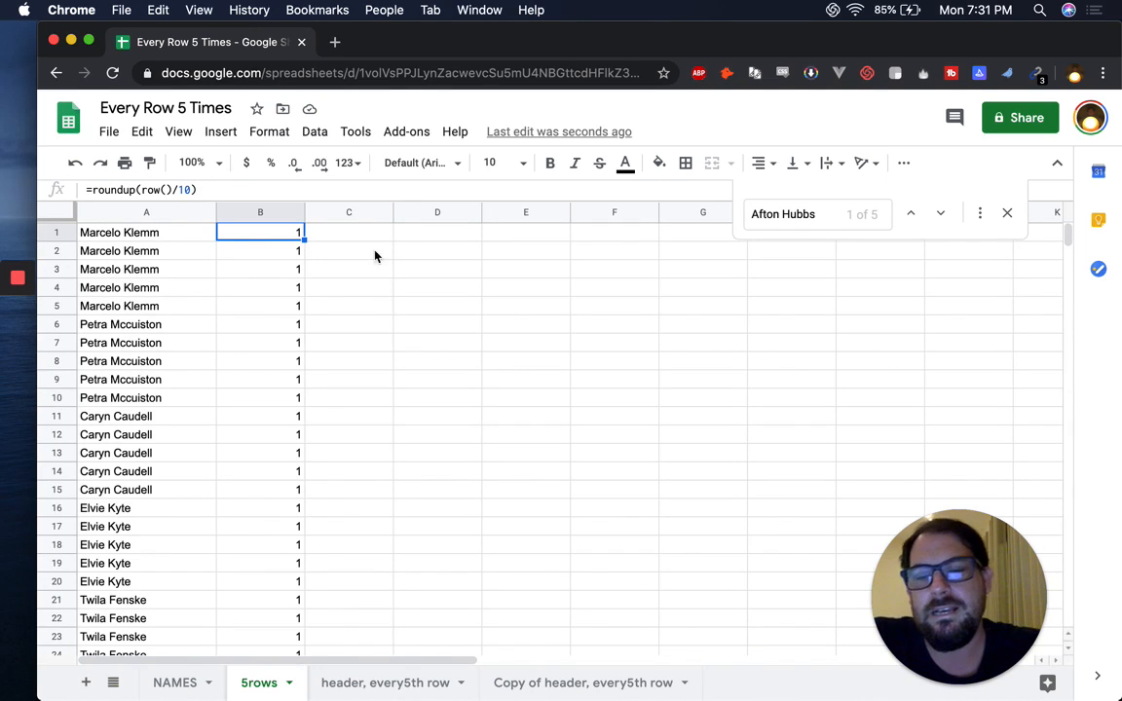
- Change the divisor in B1 so the formula reads =roundup(row()/5)
double_click(272, 233)
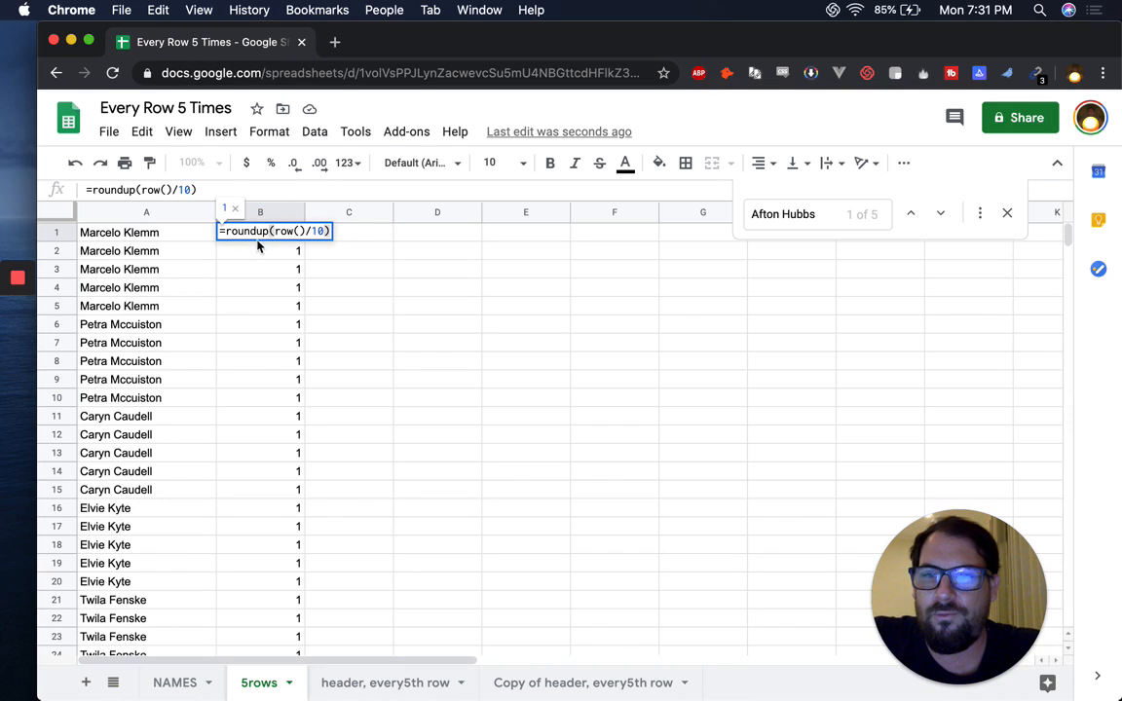
click(325, 232)
key(BackSpace)
key(BackSpace)
text(5)
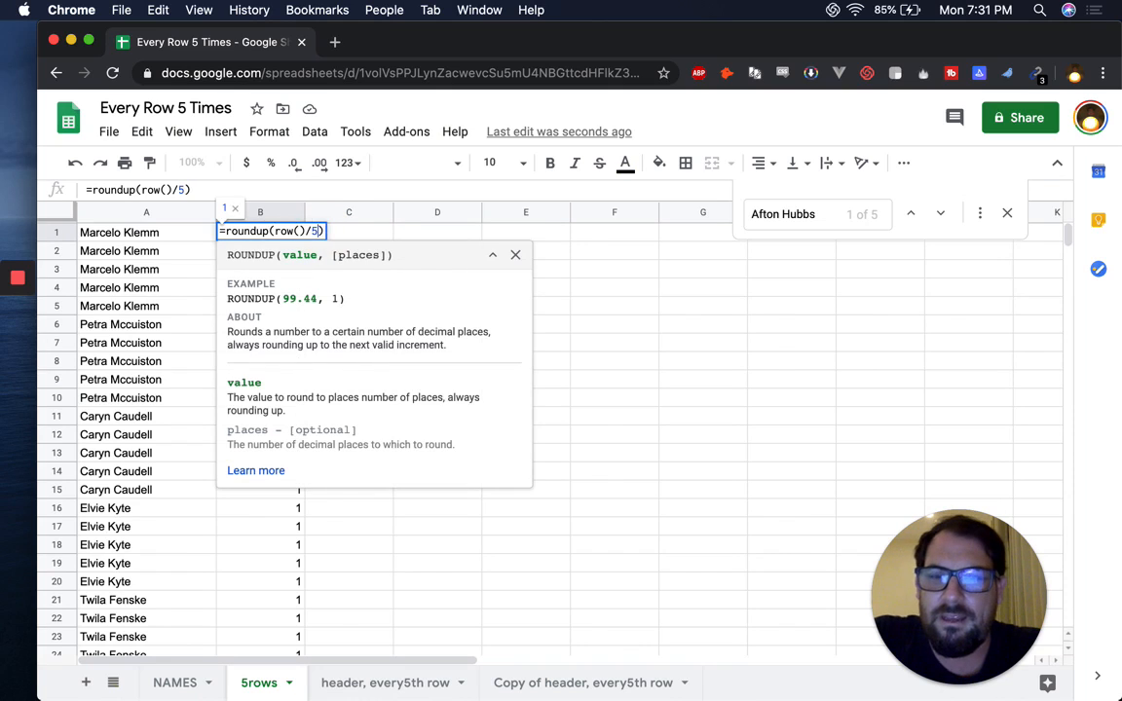
key(Return)
- Fill the =roundup(row()/5) formula from B1 down column B through row 1000
key(super+shift+Down)
key(super+v)
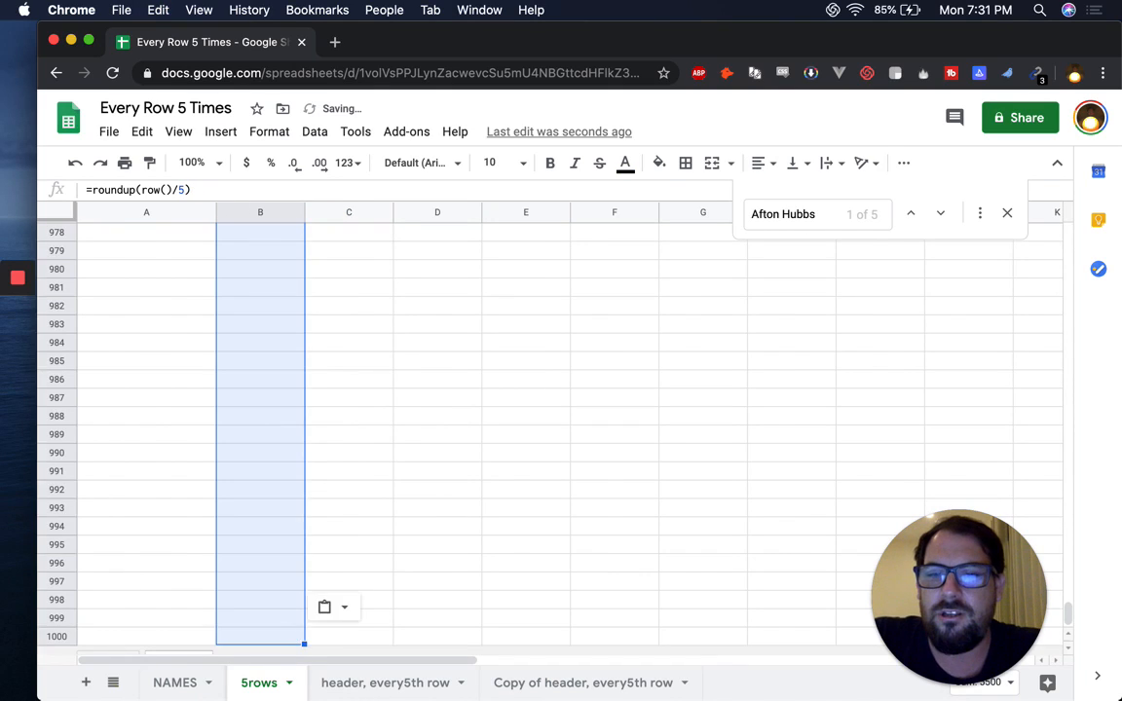
key(super+Up)
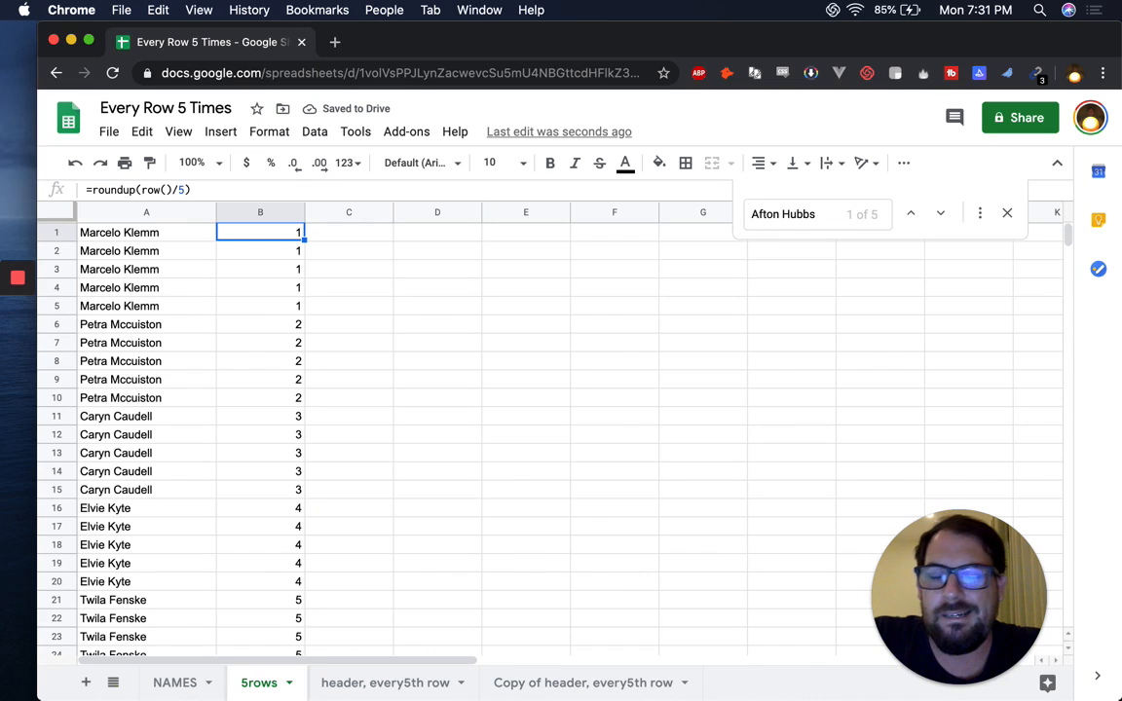
- Examine the "Sheet1!A" reference in A1's formula and the row numbers generated in column B
click(137, 232)
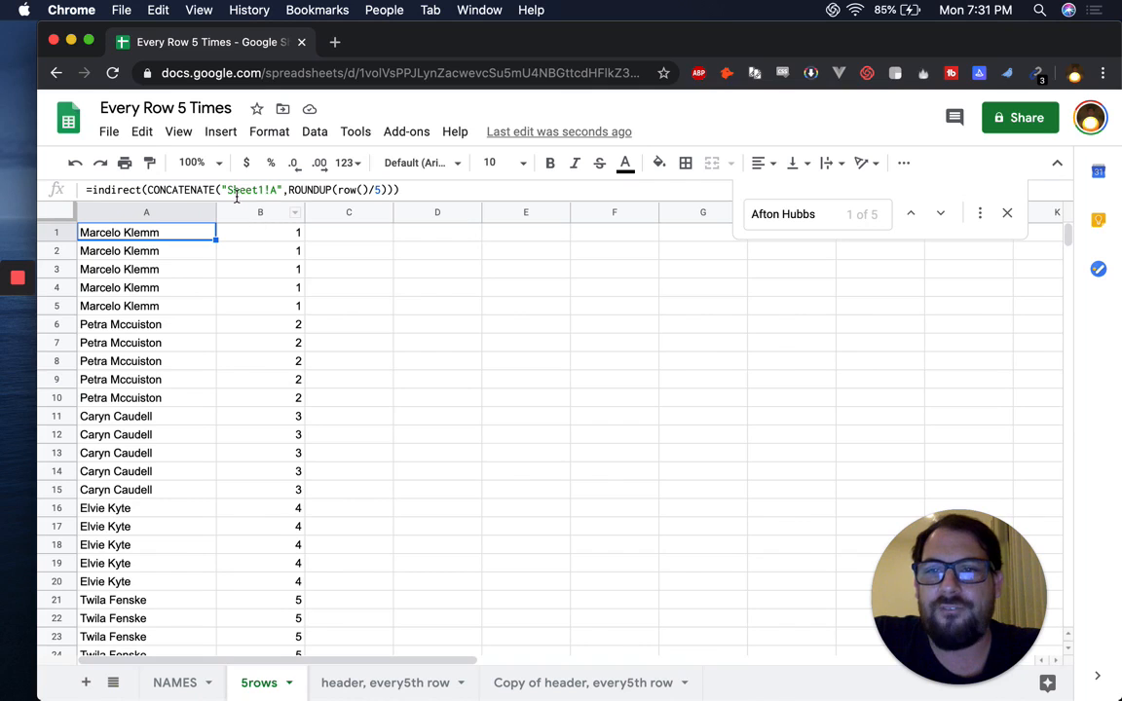
click(281, 189)
drag(281, 189, 227, 189)
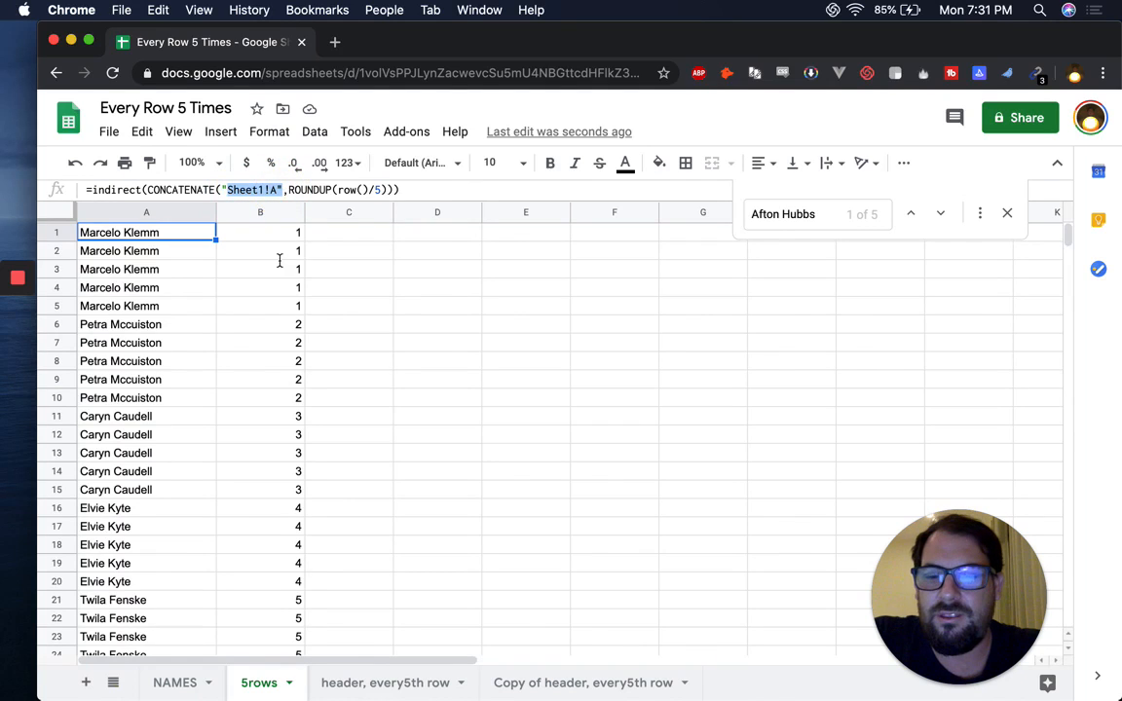
key(Escape)
click(241, 211)
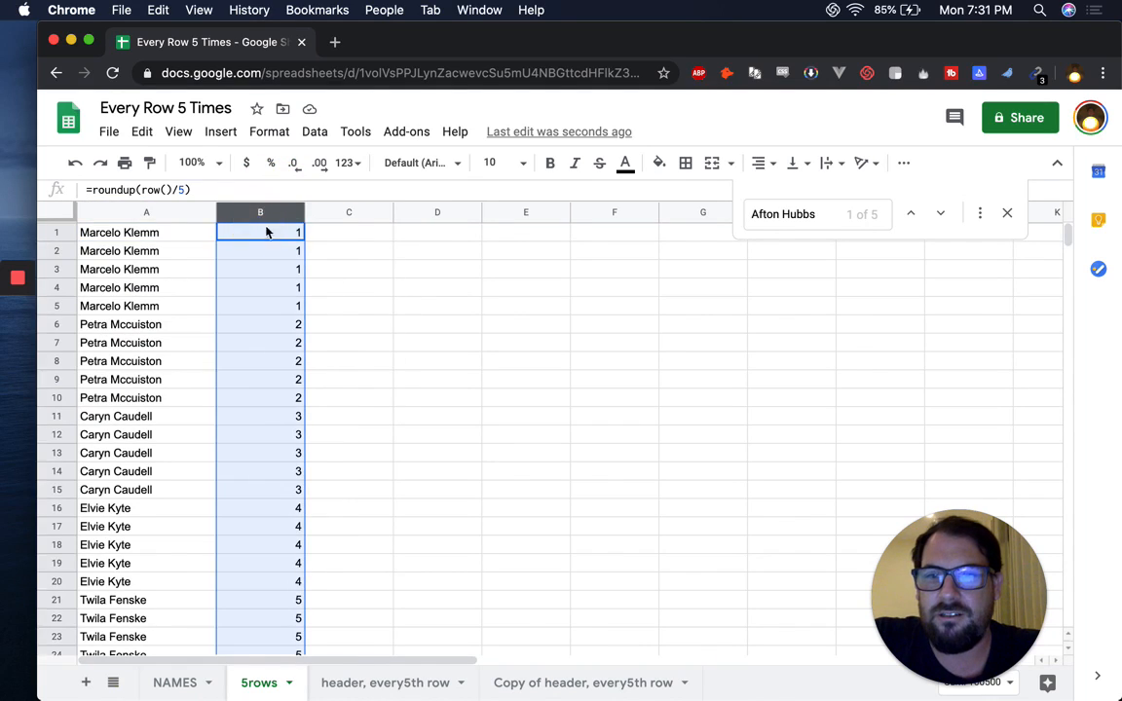
- Enter =CONCATENATE("NAMES!",B1) in C1 to join the sheet name with the number in B1
click(357, 230)
text(=)
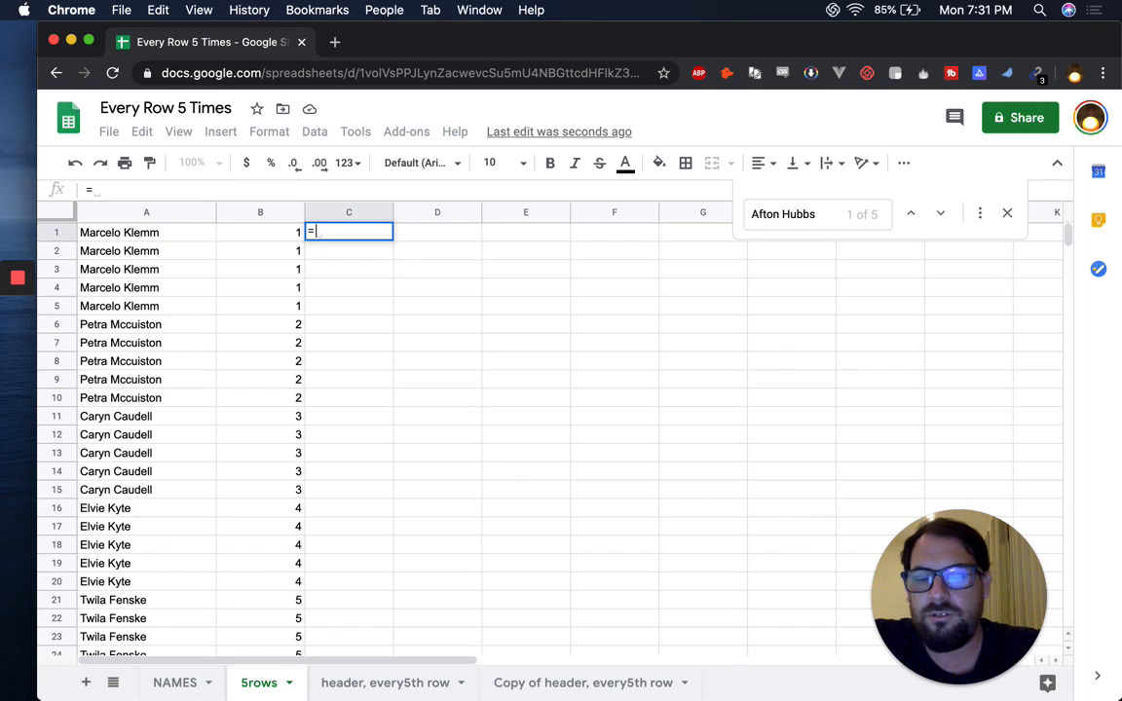
text(concat)
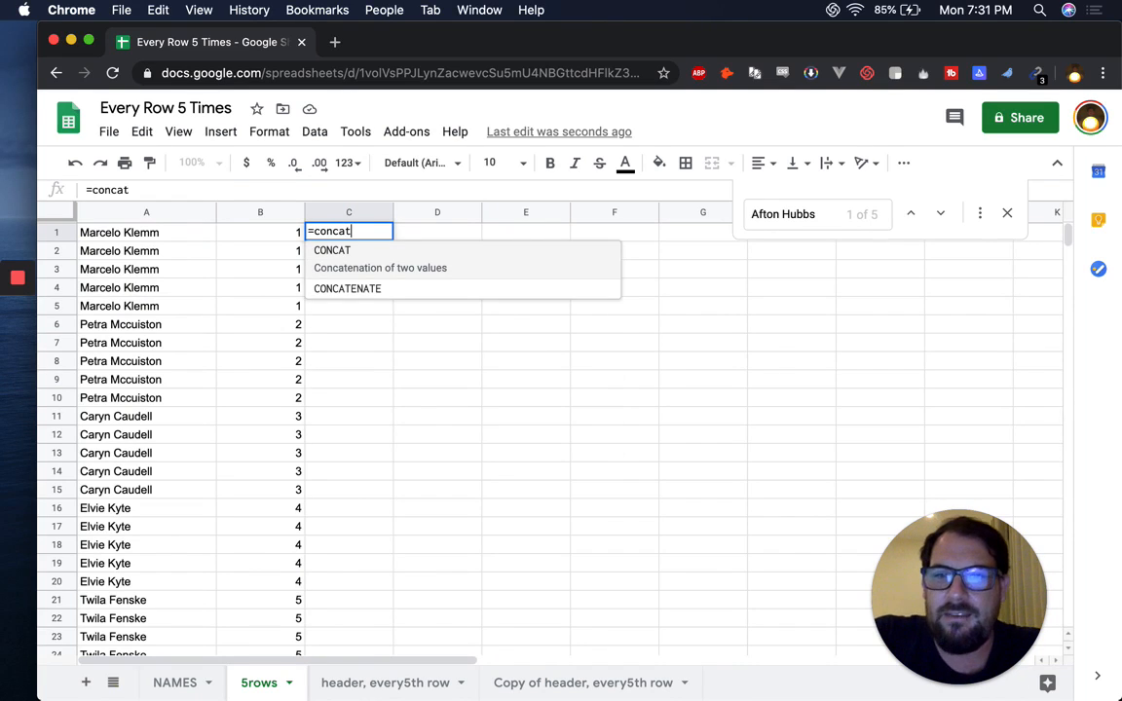
key(Down)
key(Tab)
text("N)
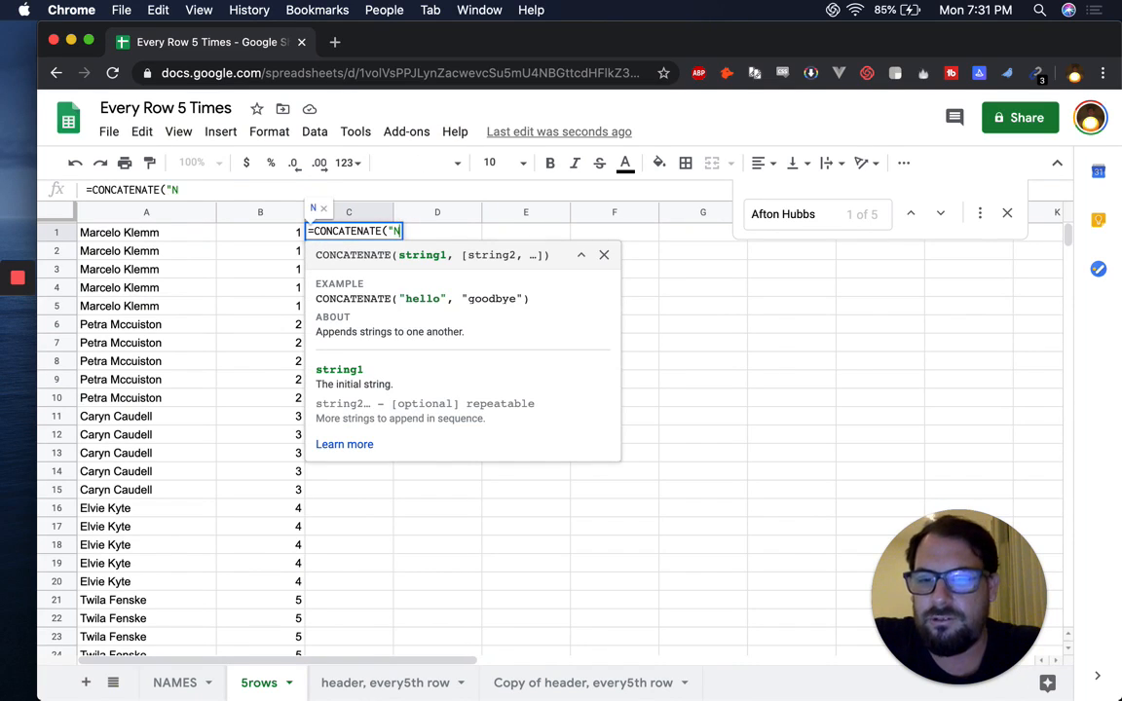
text(AMES)
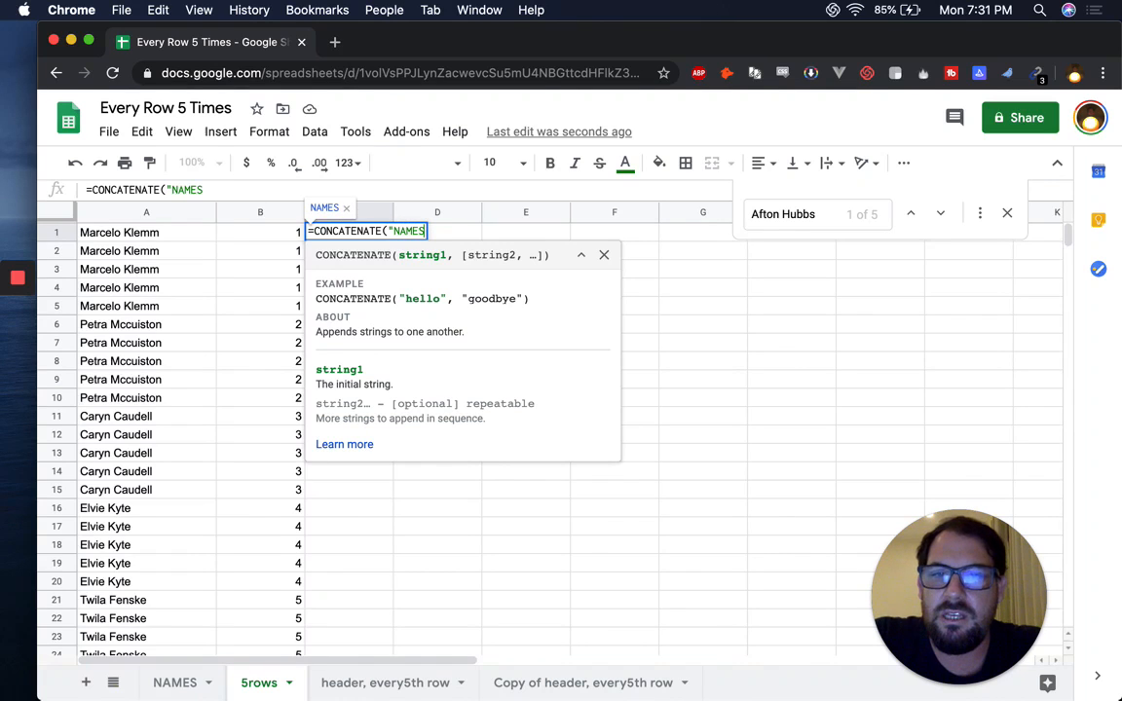
text(!", )
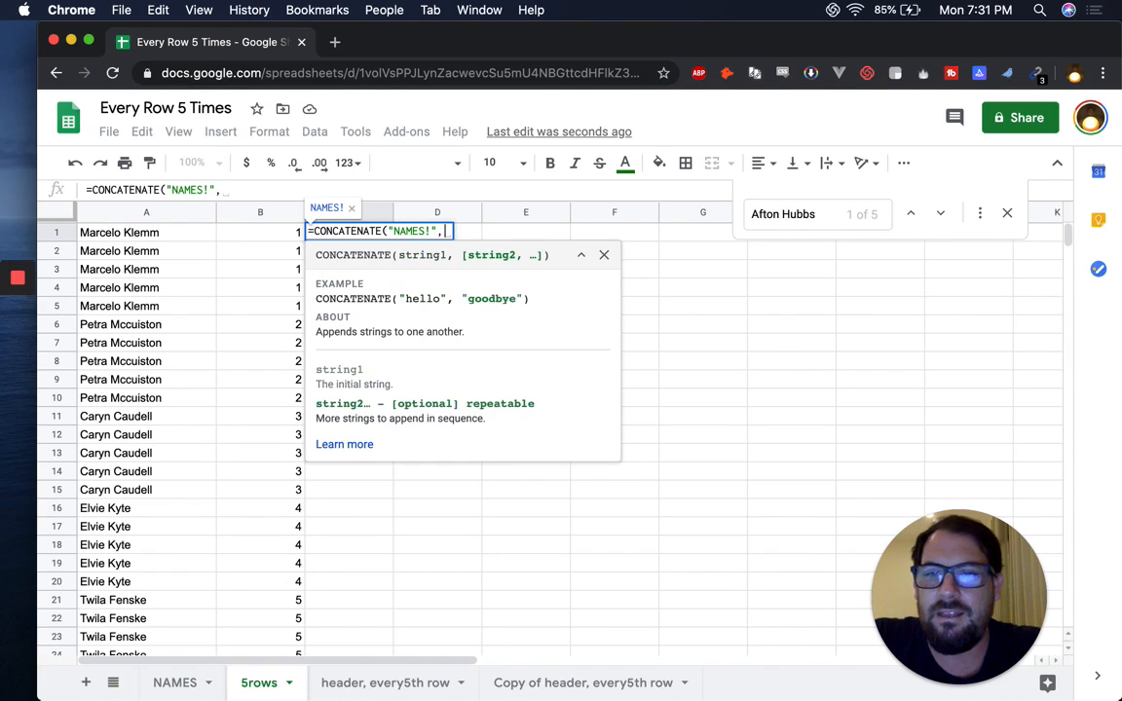
text(B1))
key(Return)
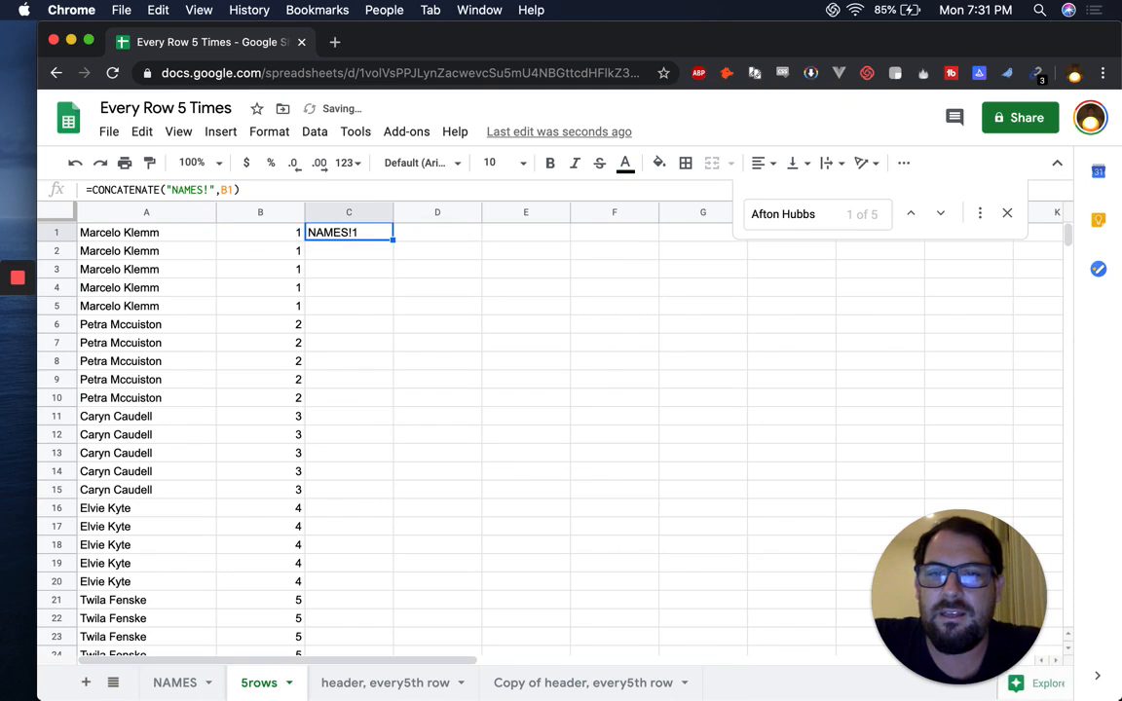
- Add the column letter A to the text in C1 so the formula reads =CONCATENATE("NAMES!A",B1)
double_click(359, 236)
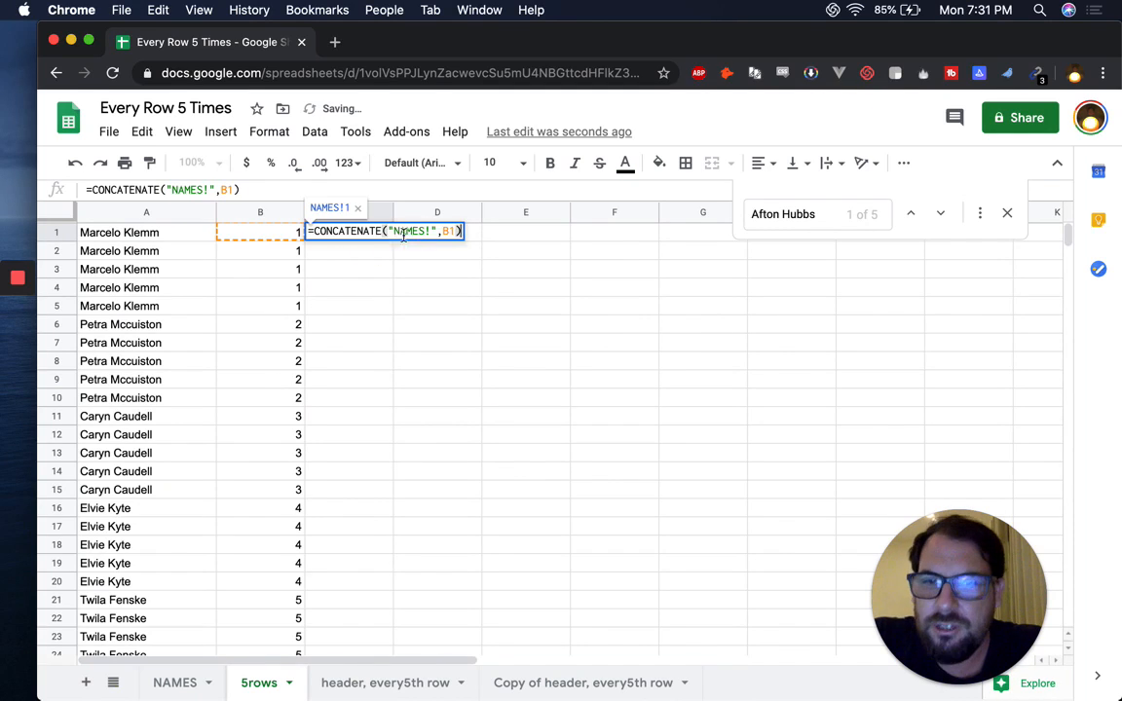
click(428, 229)
text(A)
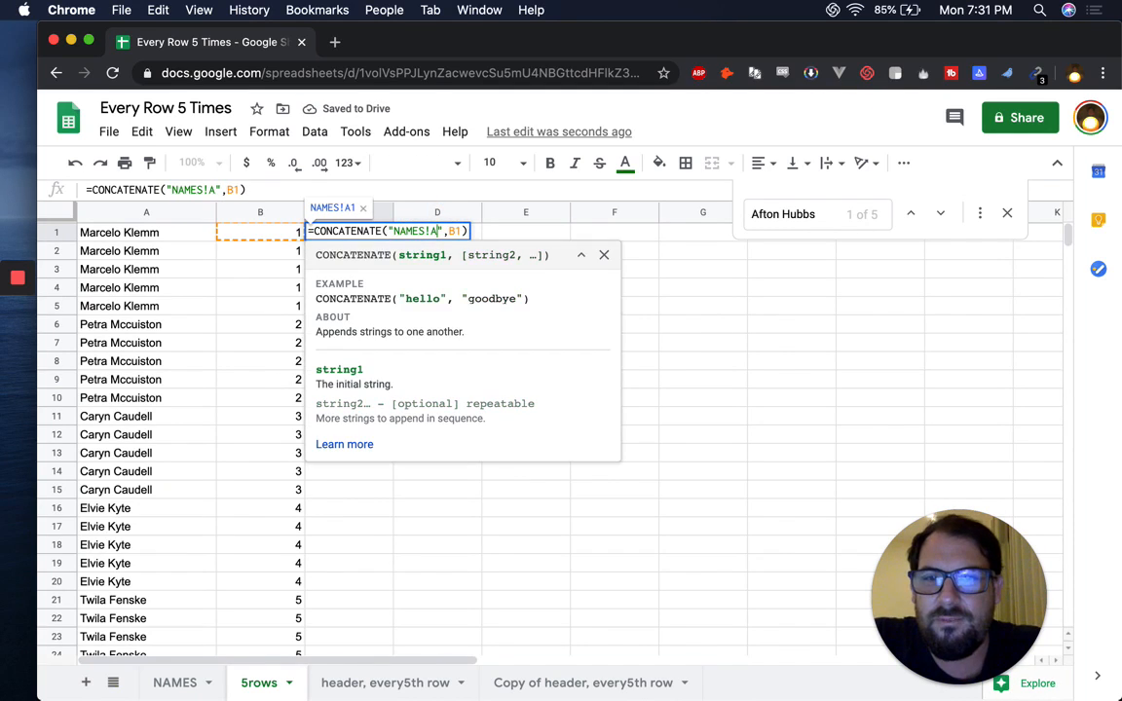
key(Return)
key(Up)
key(super+c)
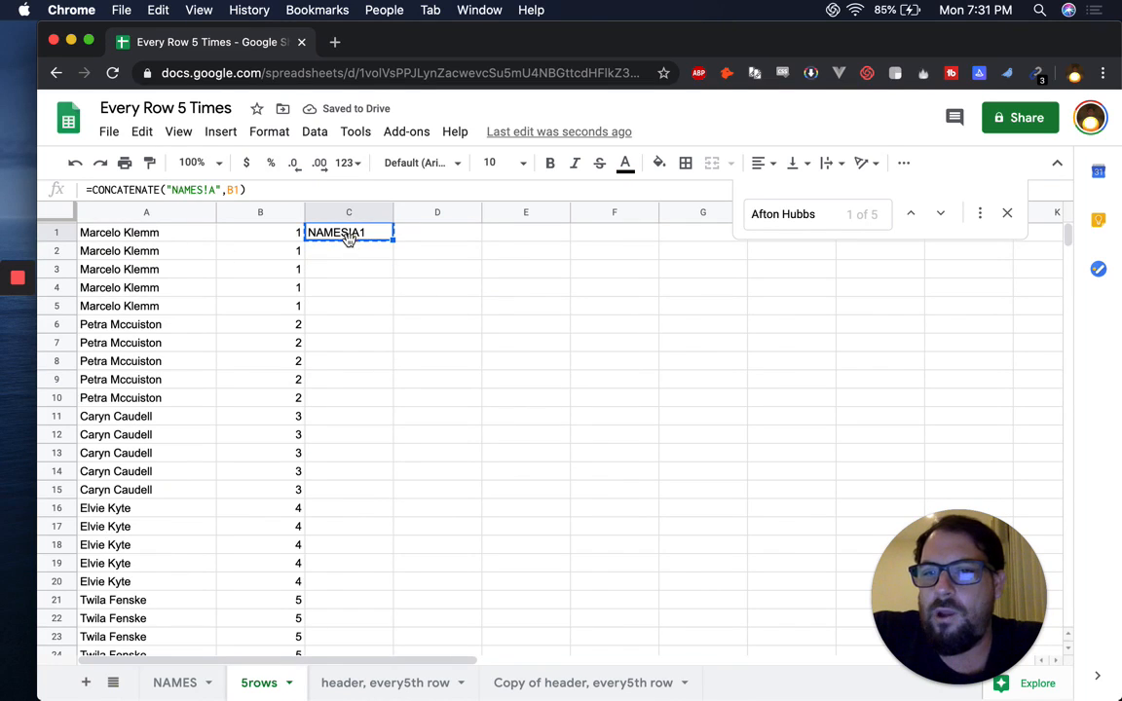
- Wrap C1's formula in INDIRECT so it reads =indirect(CONCATENATE("NAMES!A",B1))
click(354, 237)
double_click(353, 236)
click(316, 231)
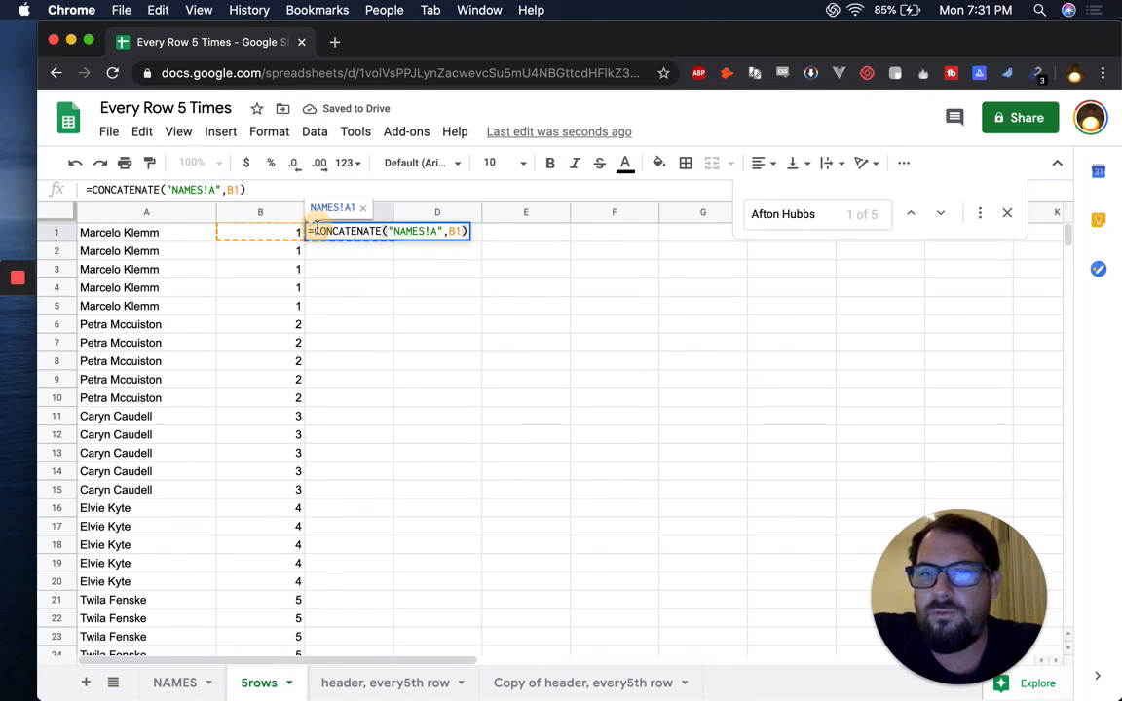
text(indirect()
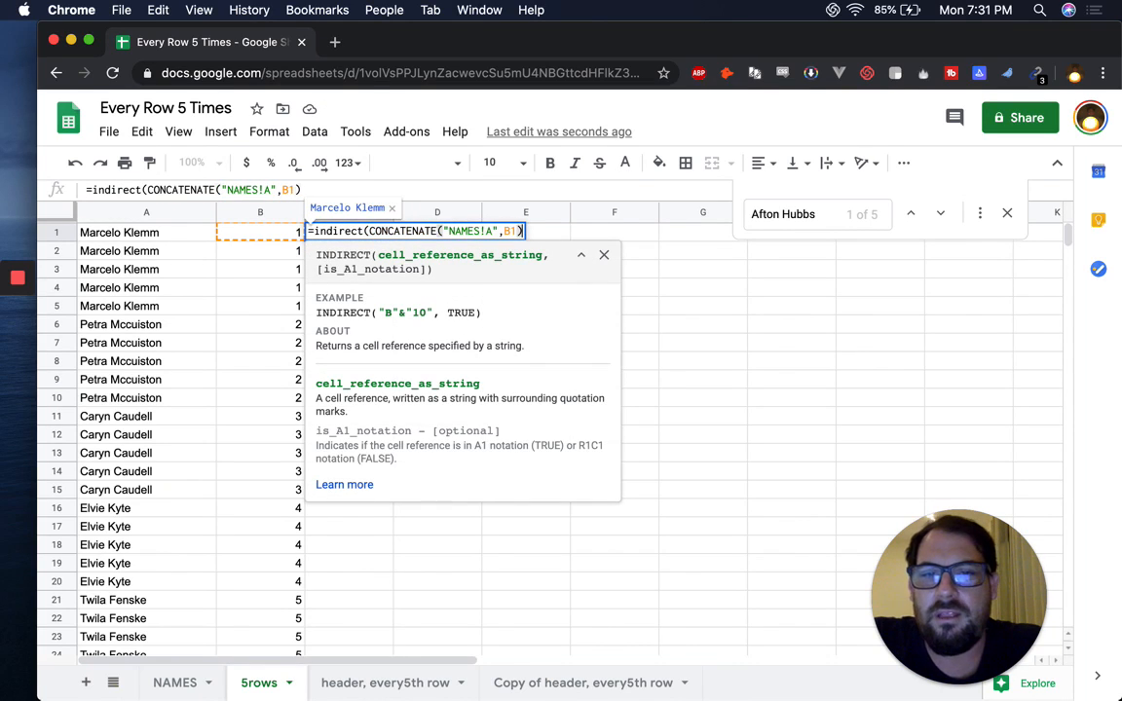
text())
key(Return)
- Copy the INDIRECT formula from C1 into C2 and C3
key(super+c)
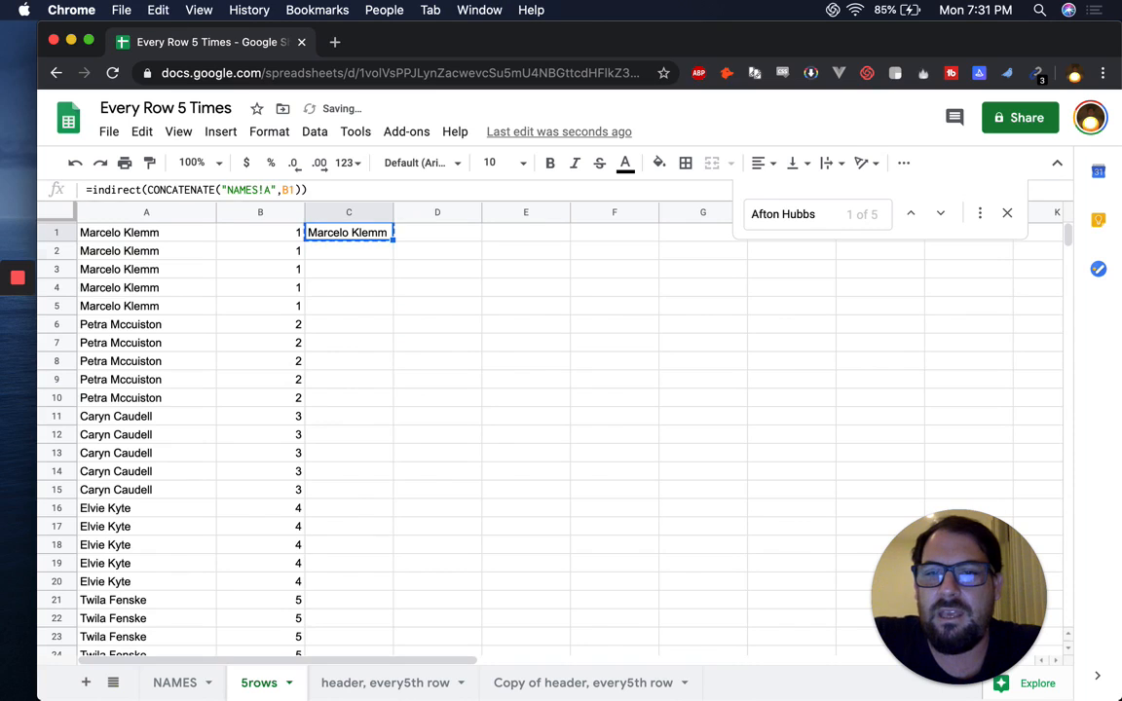
key(Down)
key(super+v)
key(Down)
key(super+v)
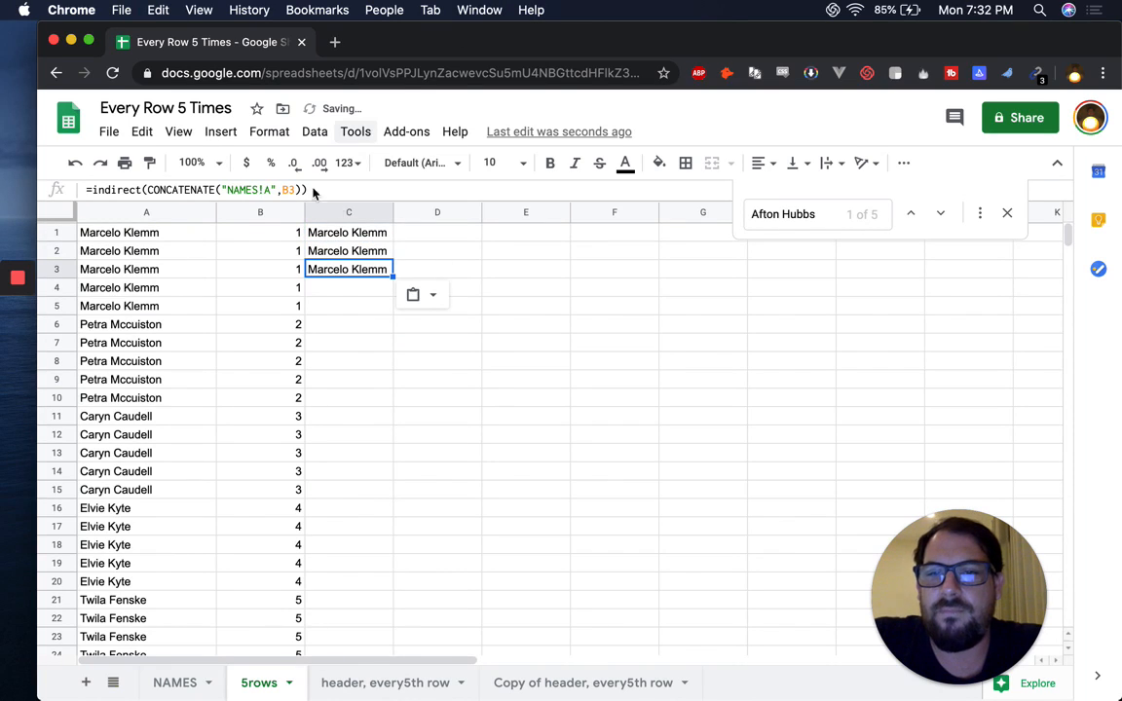
- Copy the roundup(row()/5) expression out of B1's formula and clear cell B1
click(252, 212)
click(360, 237)
double_click(361, 236)
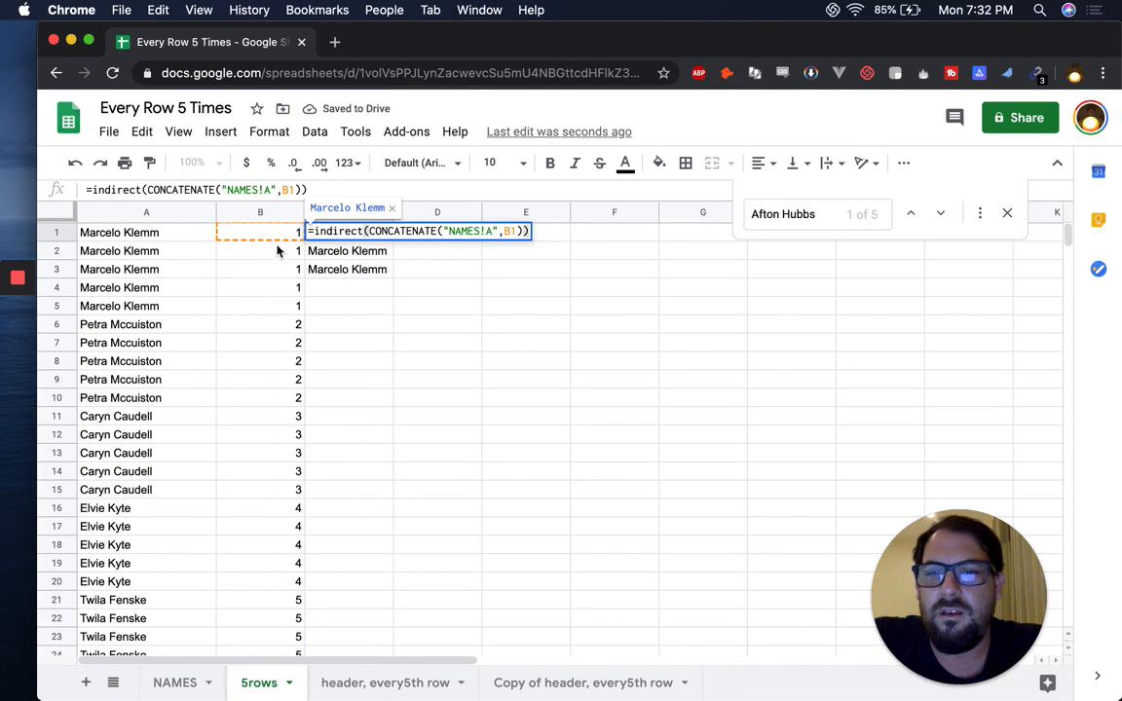
click(280, 231)
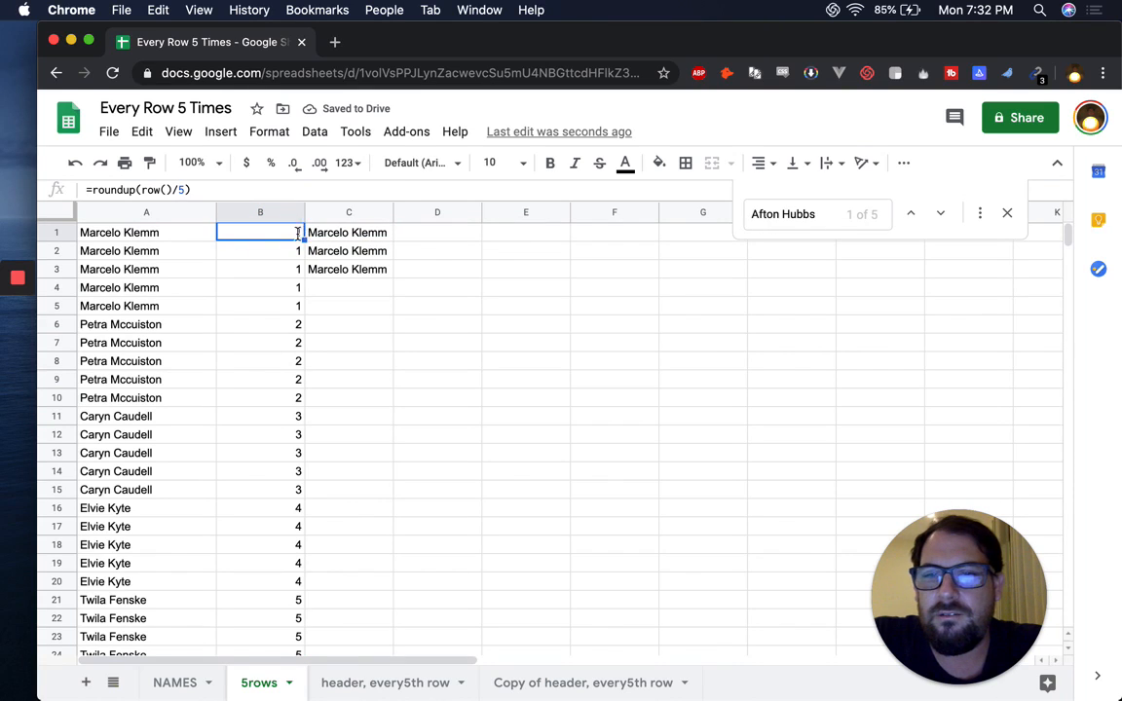
double_click(297, 232)
drag(224, 231, 325, 234)
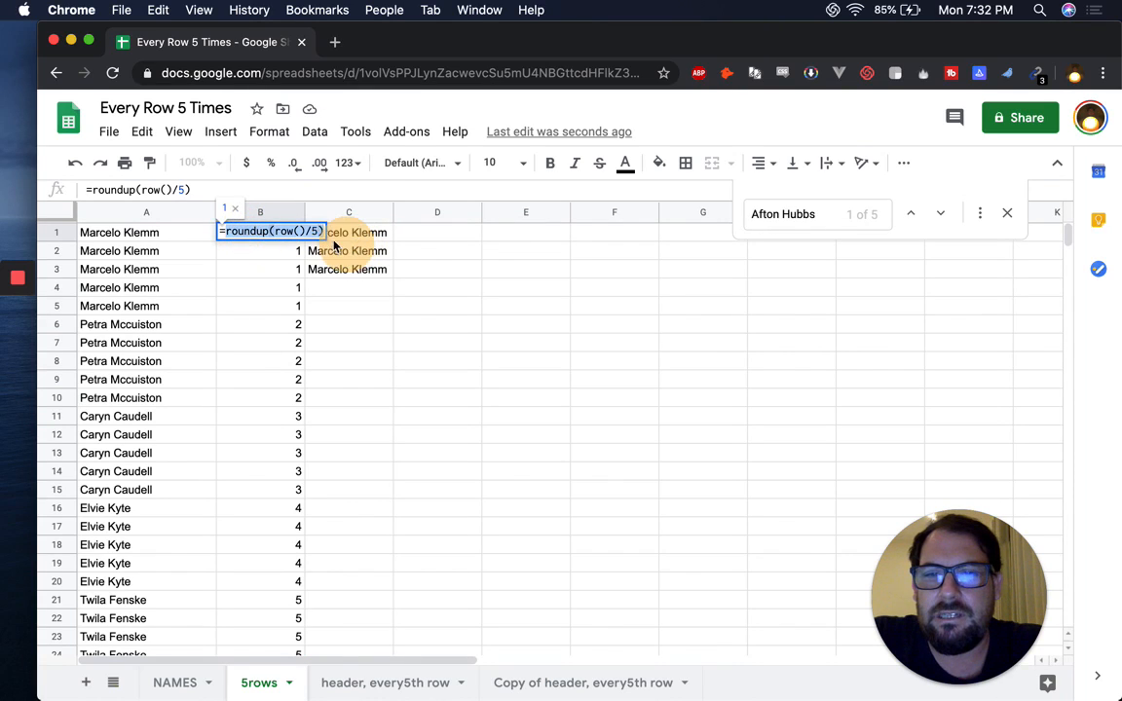
key(BackSpace)
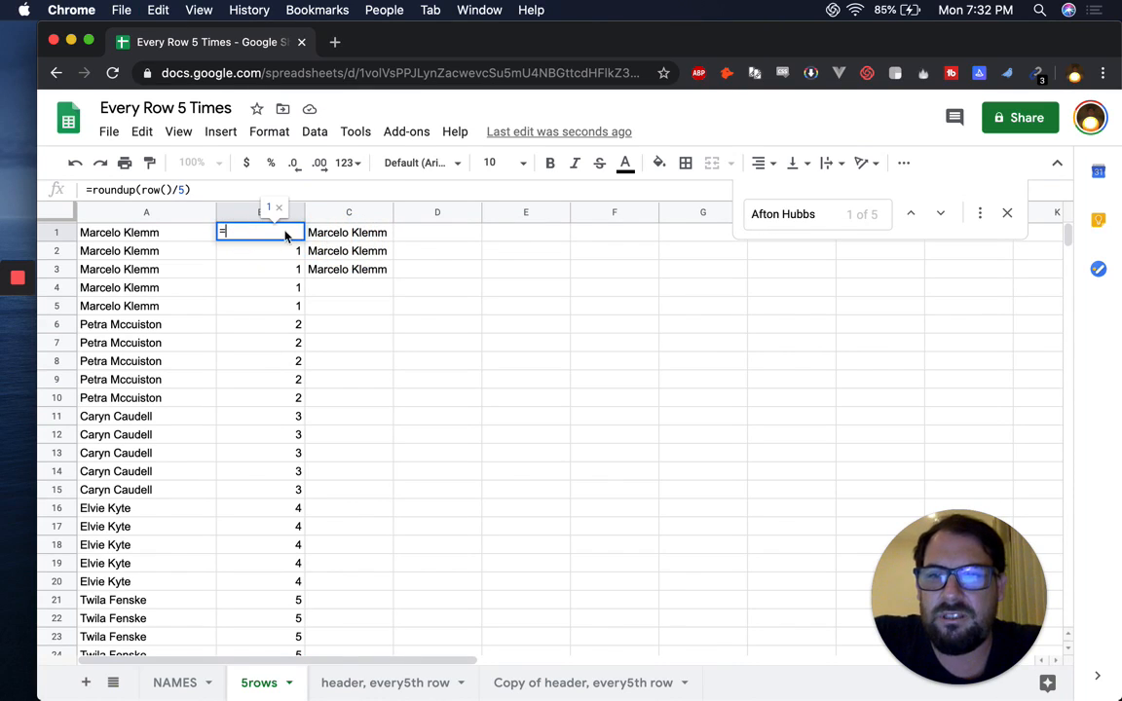
key(Escape)
click(280, 235)
key(BackSpace)
- Replace the B1 reference in C1 so the formula reads =indirect(CONCATENATE("NAMES!A",roundup(row()/5)))
double_click(333, 236)
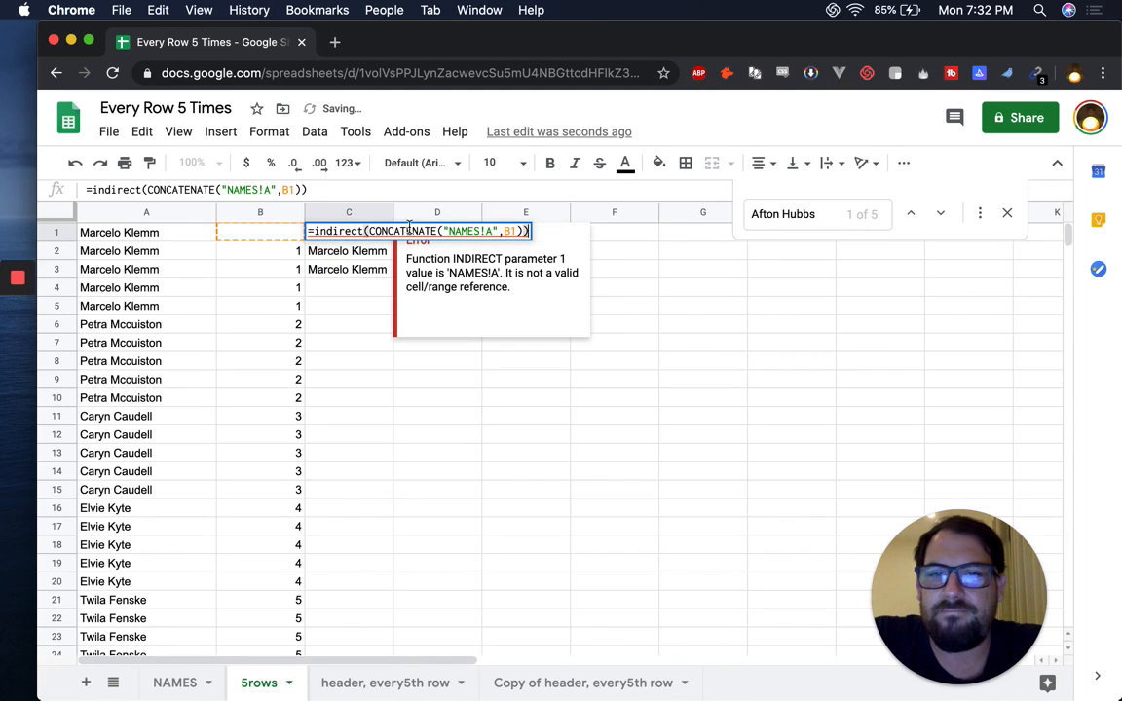
double_click(513, 231)
key(BackSpace)
key(super+v)
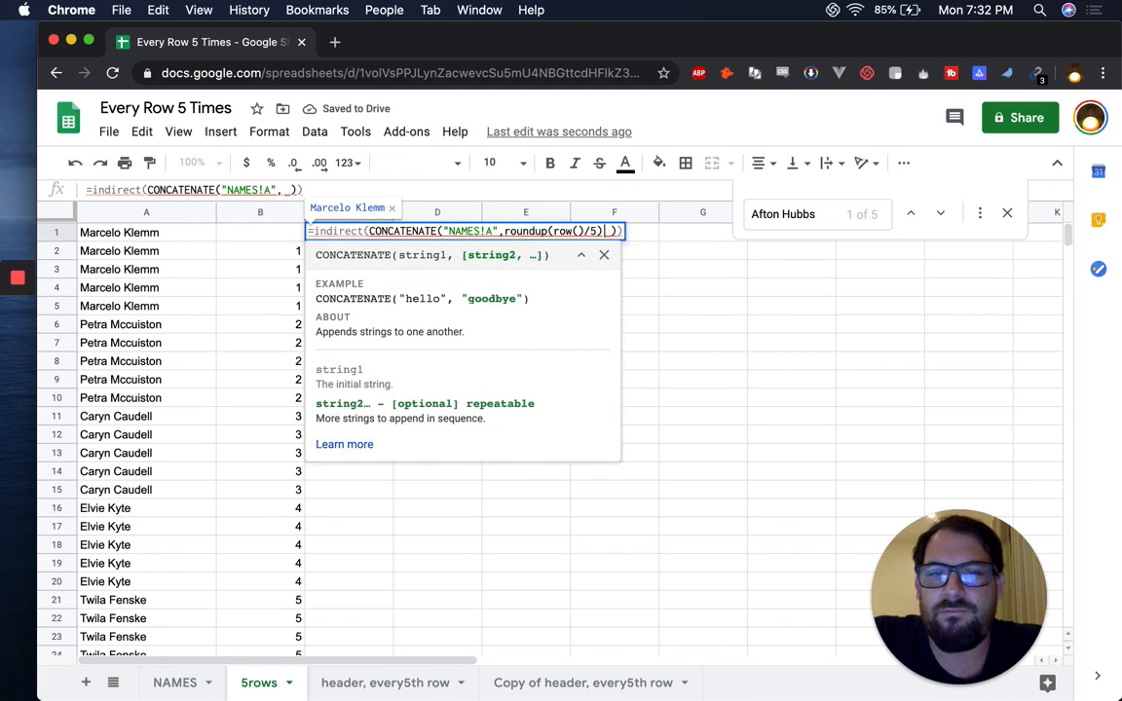
key(Return)
- Fill the combined INDIRECT formula from C1 down column C through row 1000
key(Up)
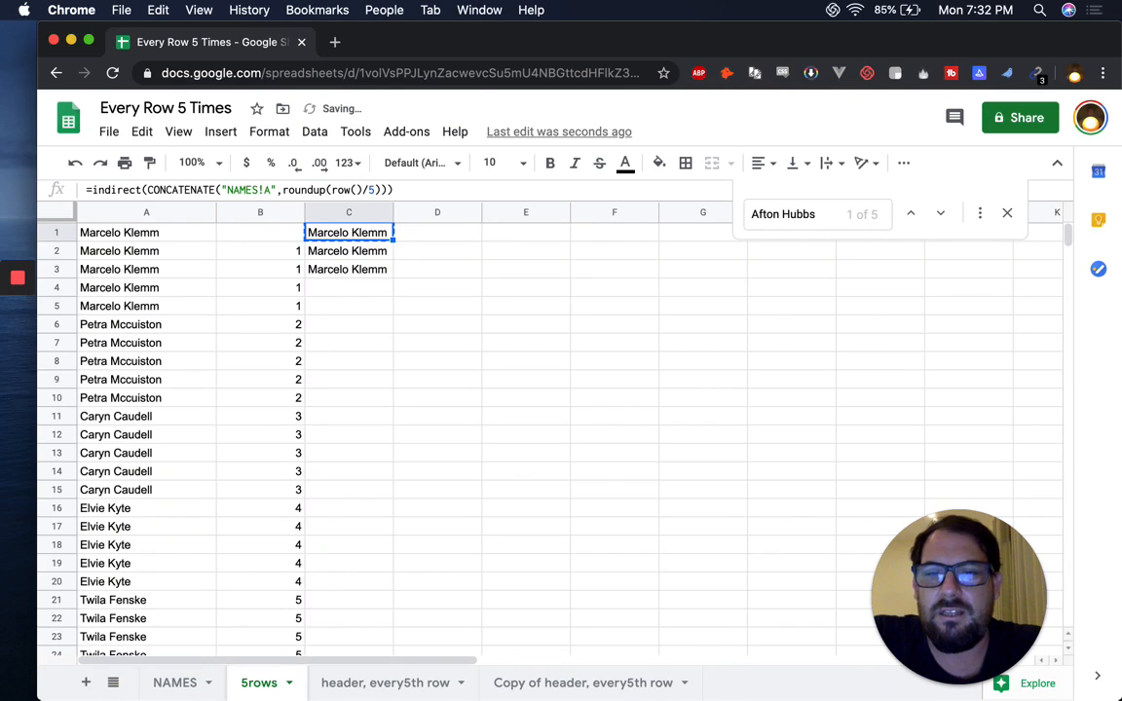
key(super+shift+Down)
key(super+shift+Down)
key(super+v)
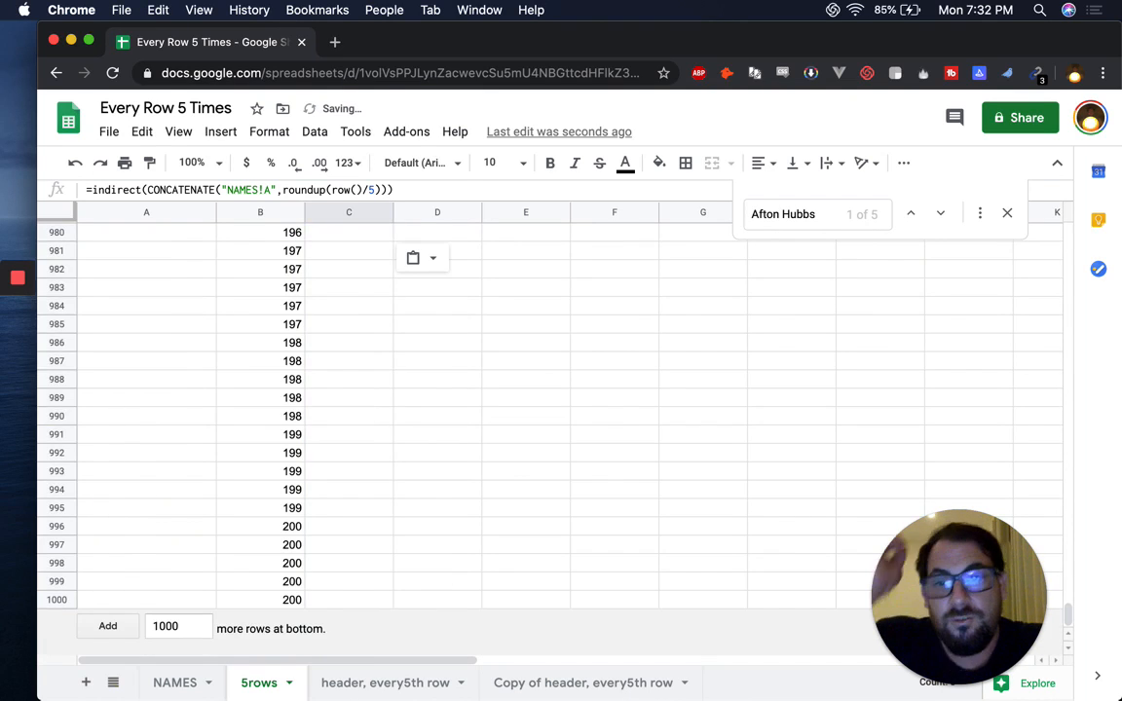
key(Down)
key(Down)
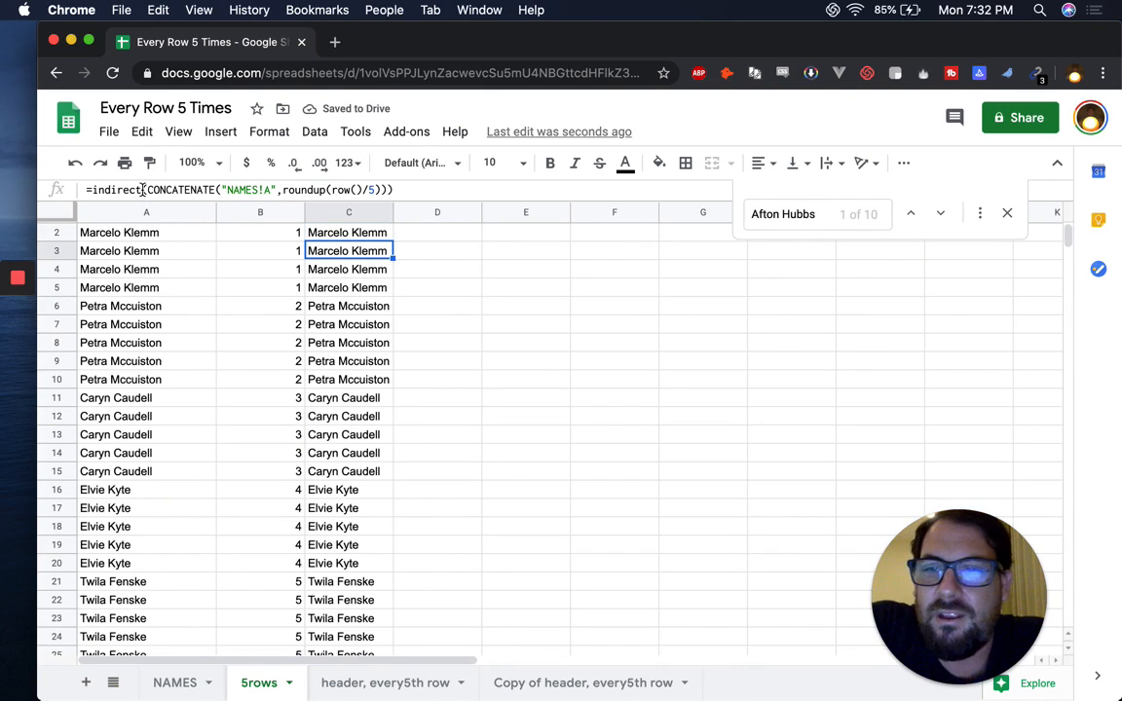
- Examine the column letter A in the "NAMES!A" text of C3's formula
double_click(266, 190)
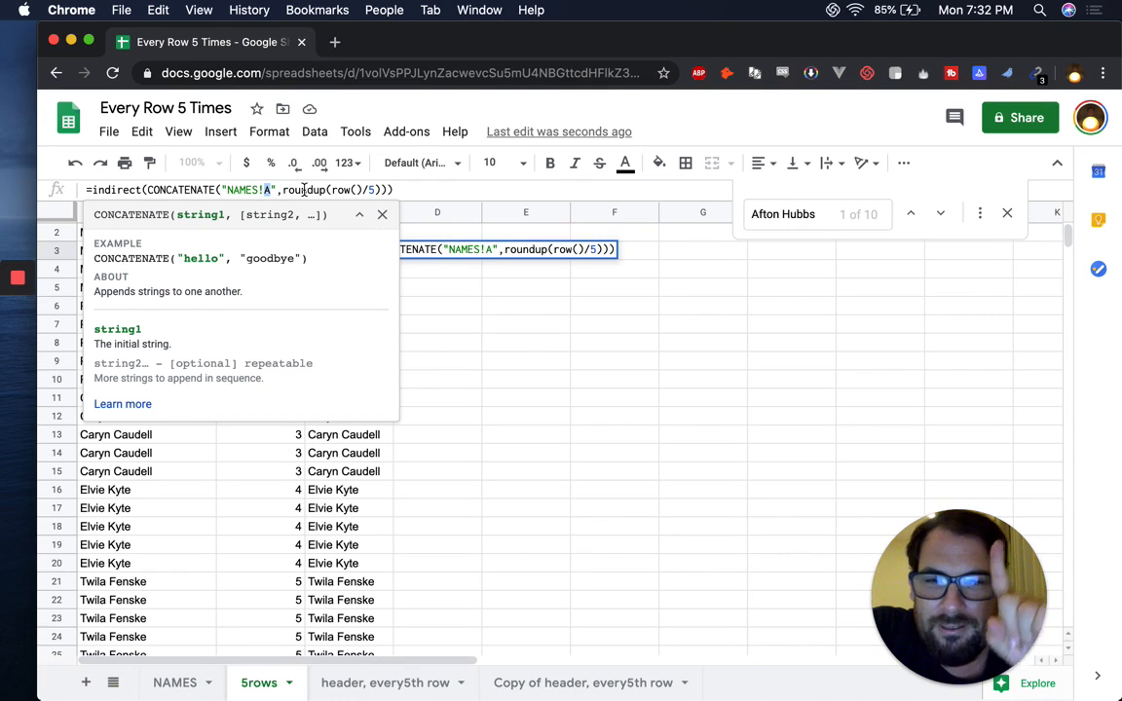
click(412, 188)
key(Return)
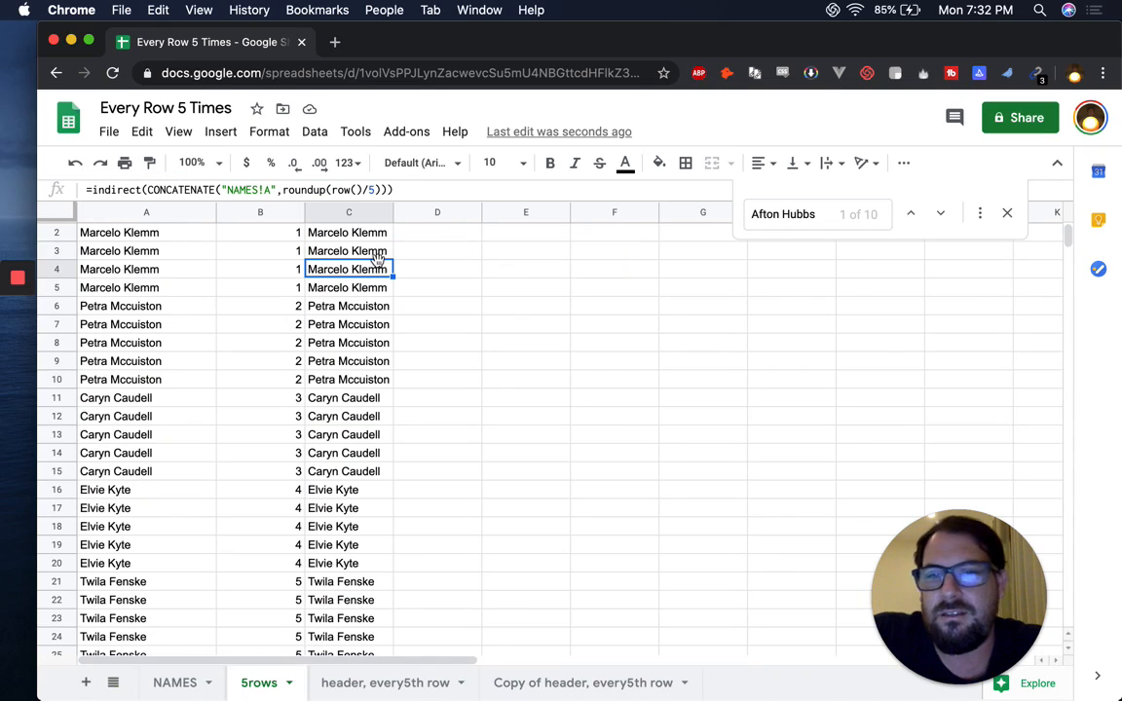
- Set the row divisor in C4's INDIRECT formula to 7
click(374, 190)
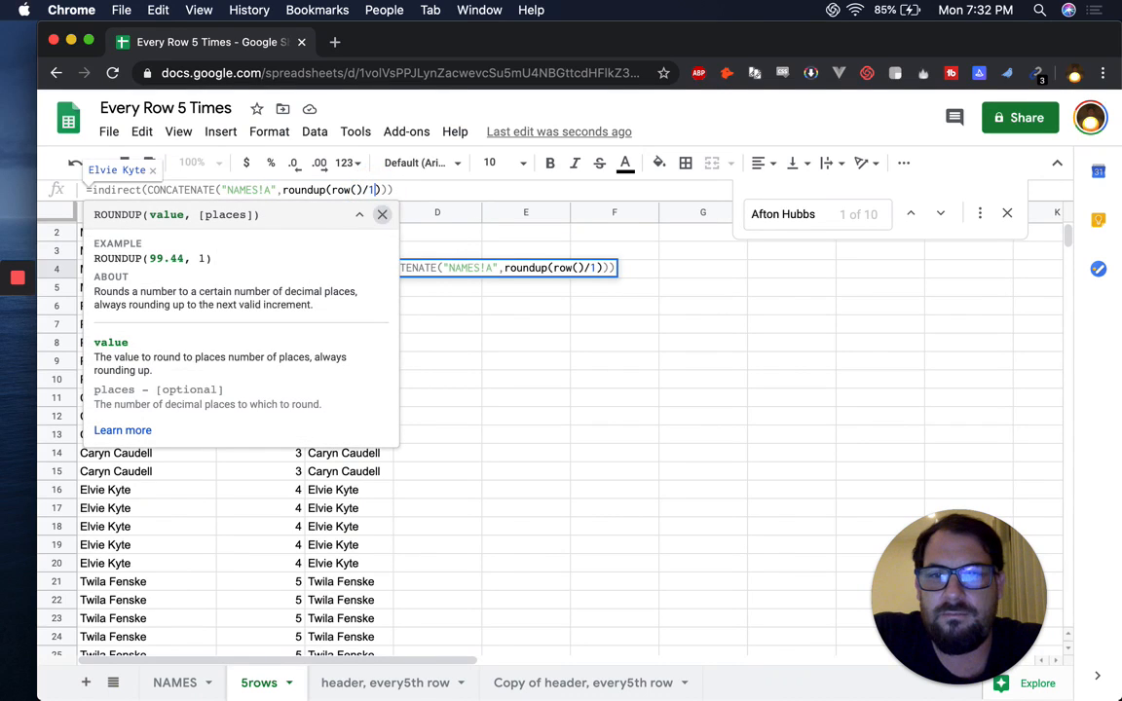
key(BackSpace)
text(7)
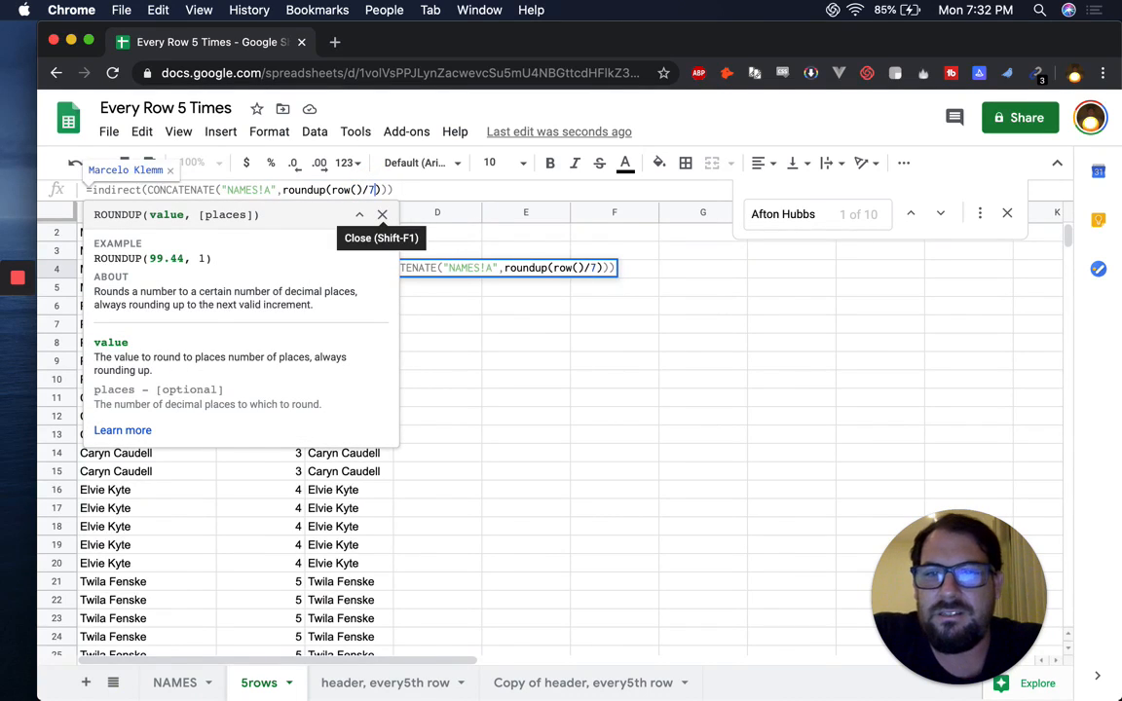
key(Return)
- Fill C1's INDIRECT formula down column C through row 1000
key(Up)
key(Up)
key(Up)
key(shift+super+Down)
key(super+x)
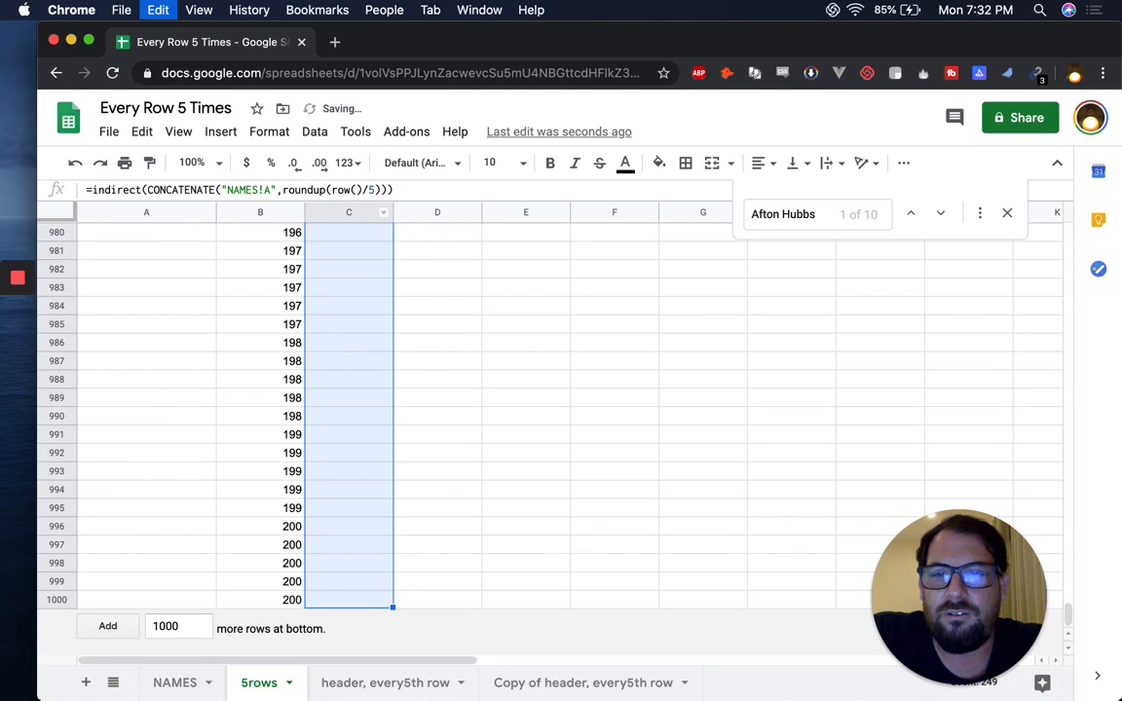
- Change C1's formula to =indirect(CONCATENATE("NAMES!A",roundup(row()/7)))
key(Up)
key(Down)
key(Down)
key(Down)
key(Down)
key(Down)
key(Up)
key(Up)
key(Up)
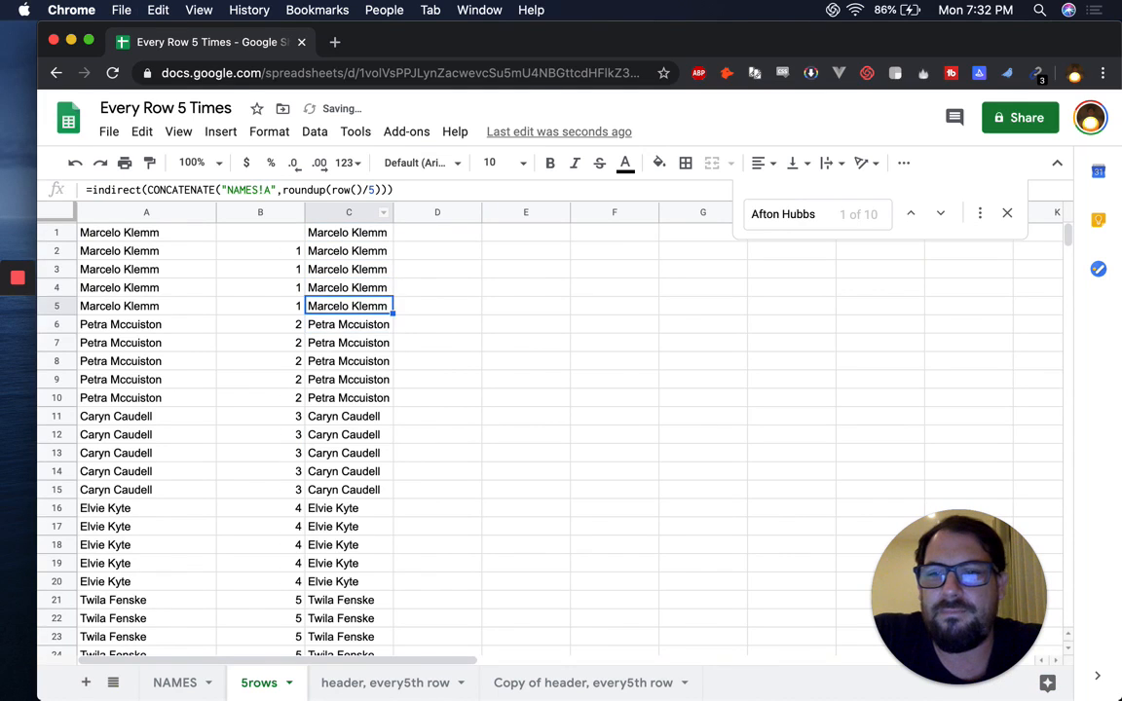
key(Up)
key(Up)
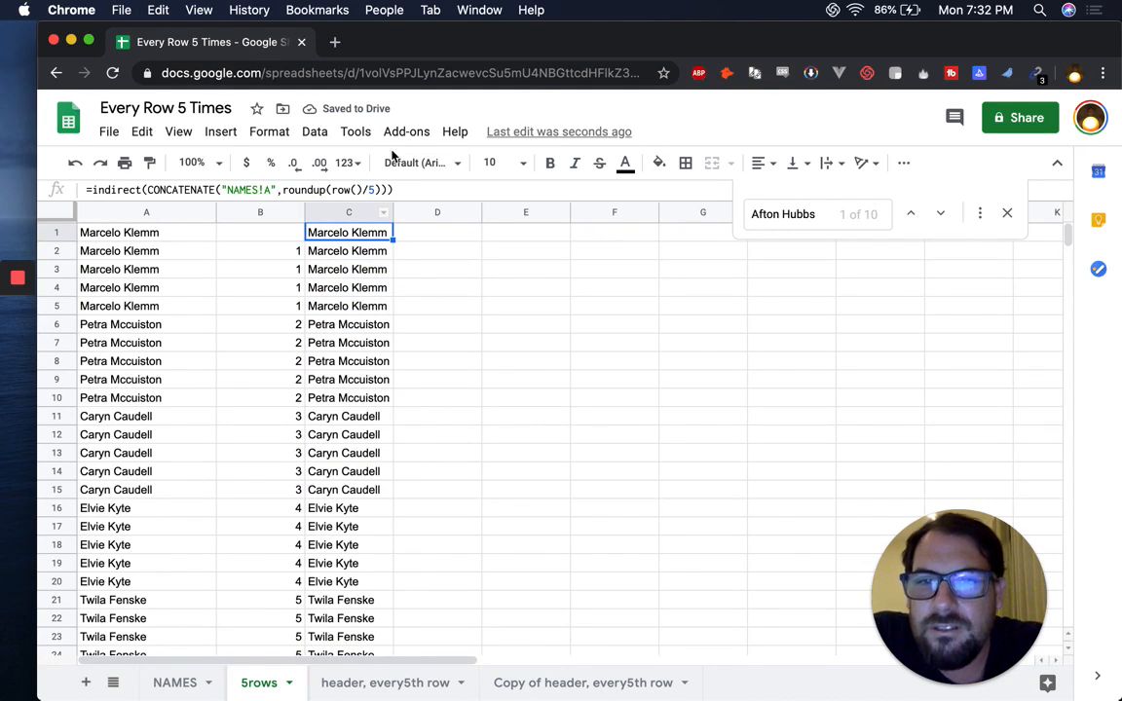
click(377, 191)
key(BackSpace)
text(7)
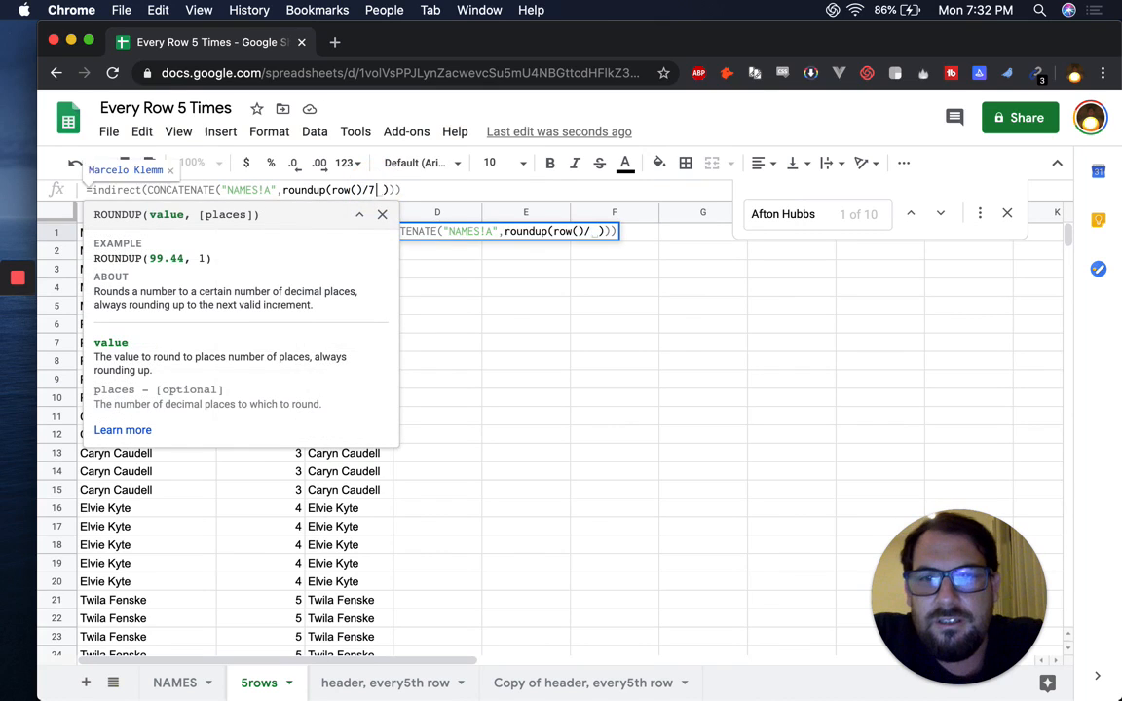
key(Return)
- Fill C1's divide-by-7 formula down column C through row 1000 and check where the second name begins
key(Up)
key(ctrl+shift+Down)
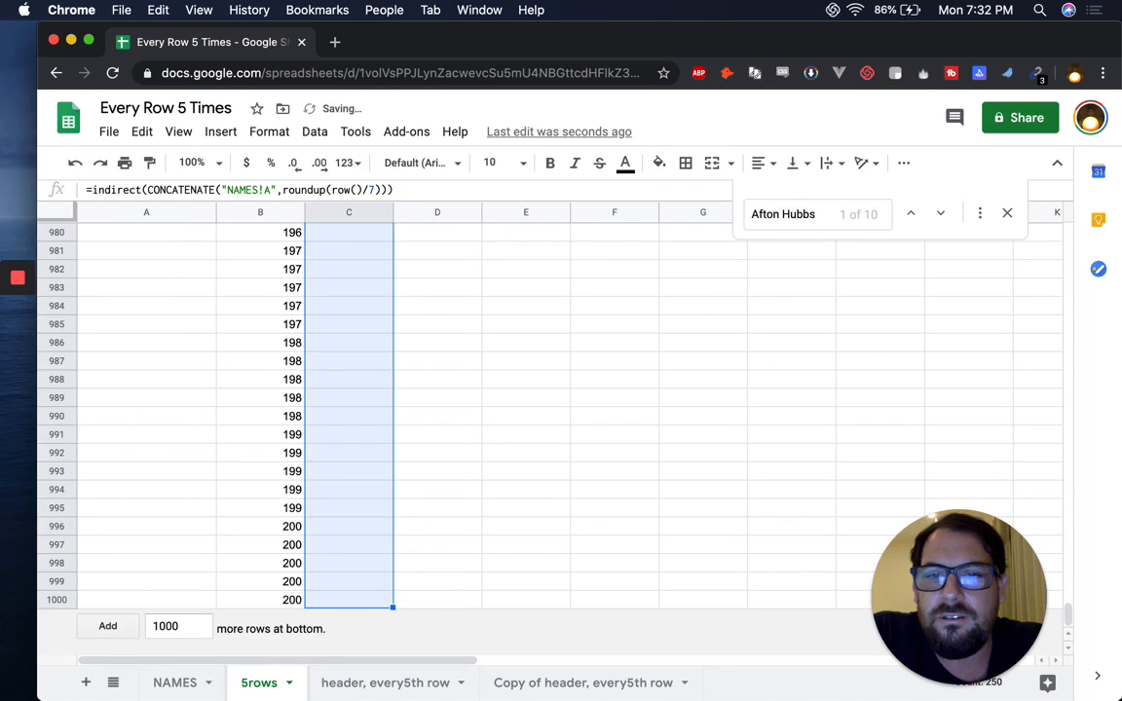
key(ctrl+v)
key(ctrl+Up)
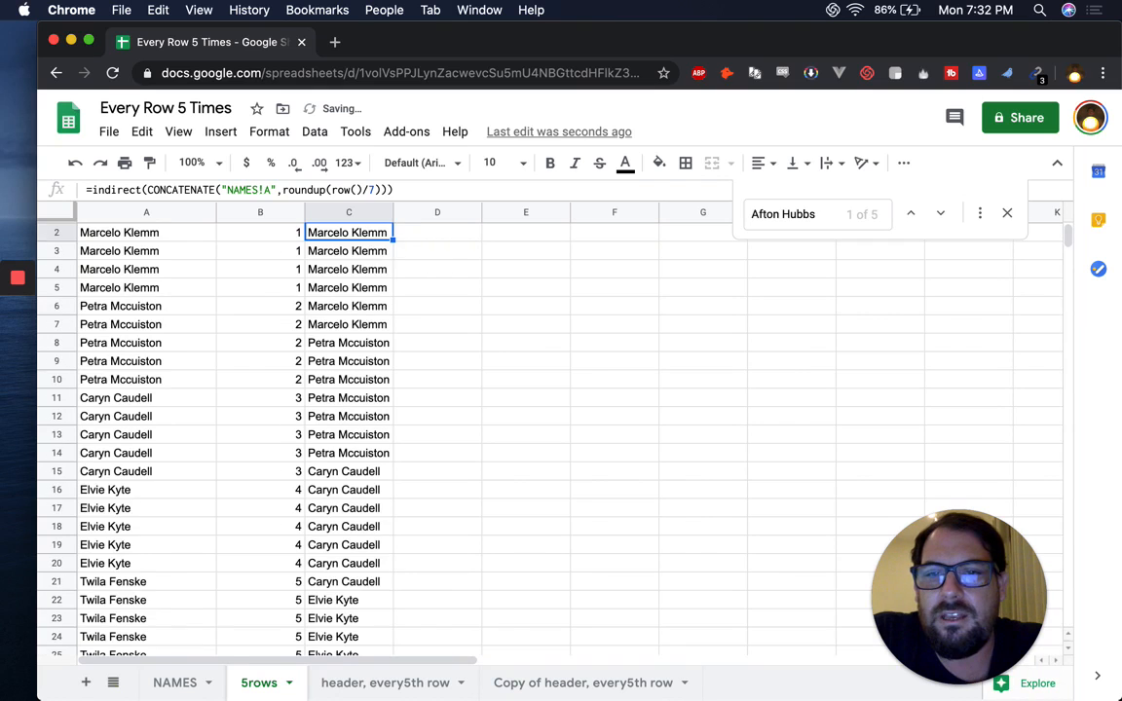
key(Down)
key(Down)
key(Down)
key(Down)
key(Down)
key(Down)
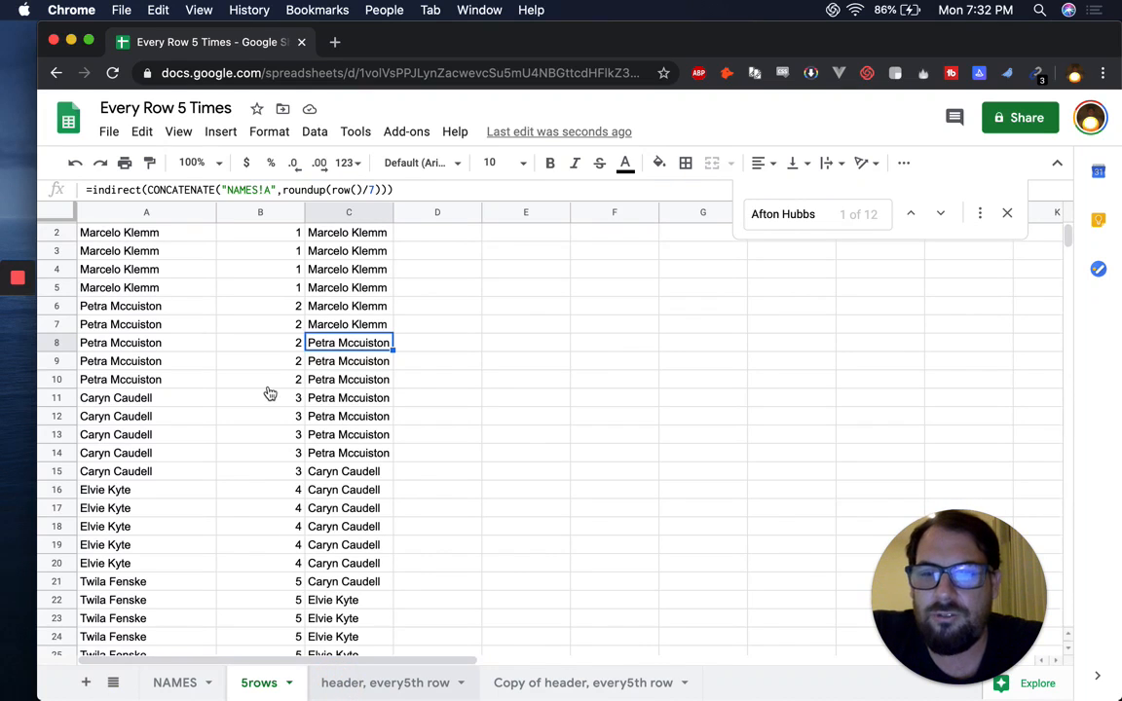
- Examine the INDEX formulas in the merged blocks B1:B5 and B6:B10 on the "header, every5th row" sheet
key(ctrl+shift+Page_Down)
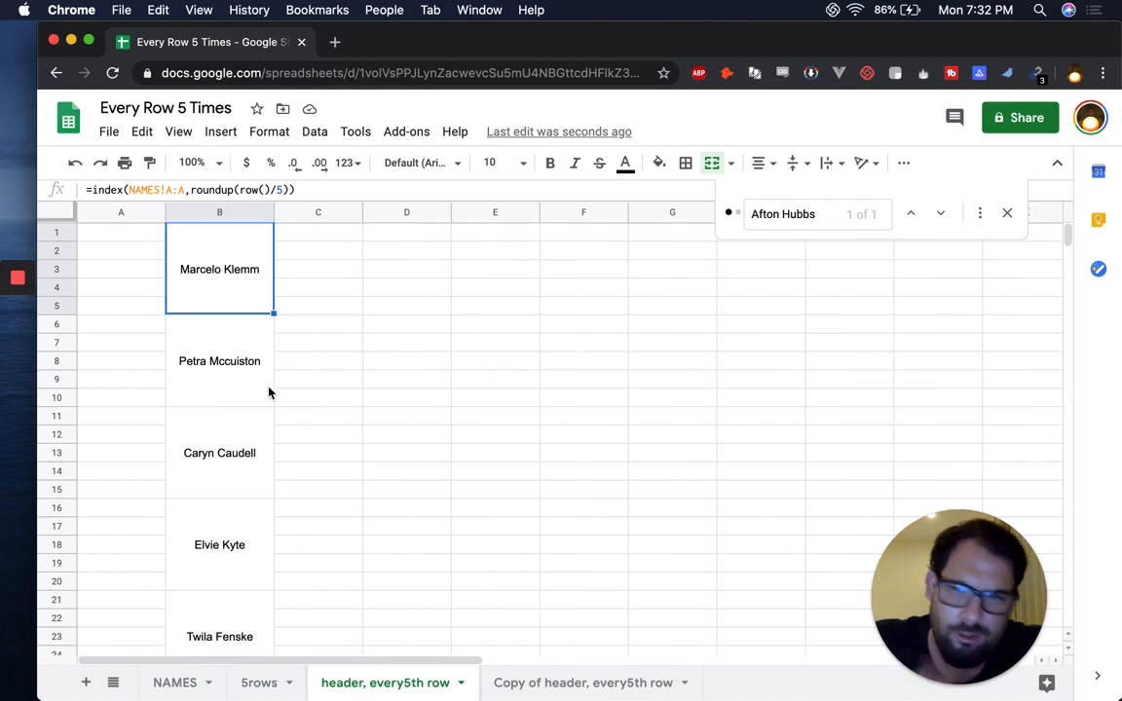
click(208, 243)
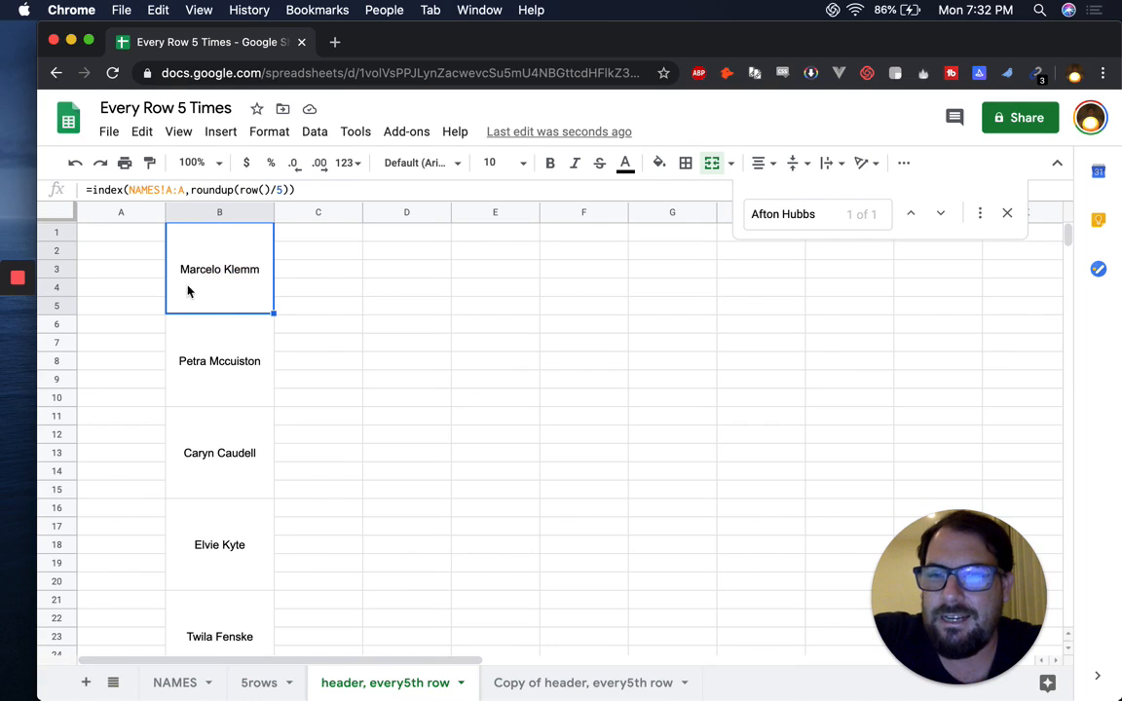
click(219, 381)
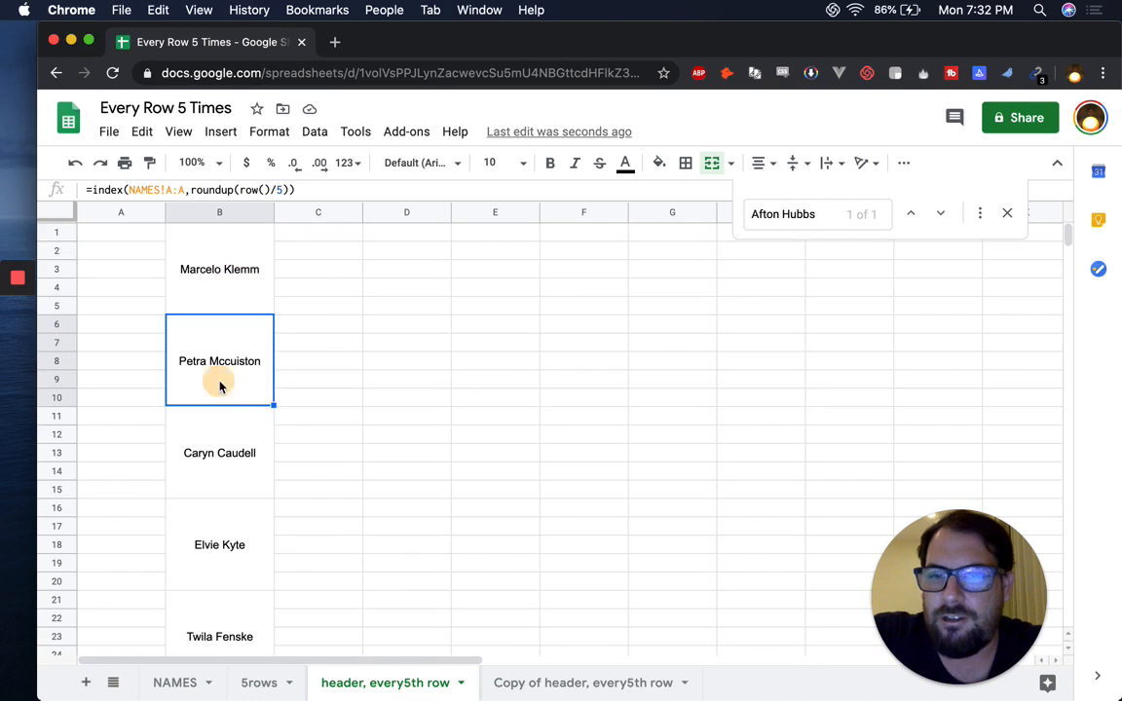
- Merge cells C2:C7 on the 5rows sheet, keeping only the top value
click(263, 682)
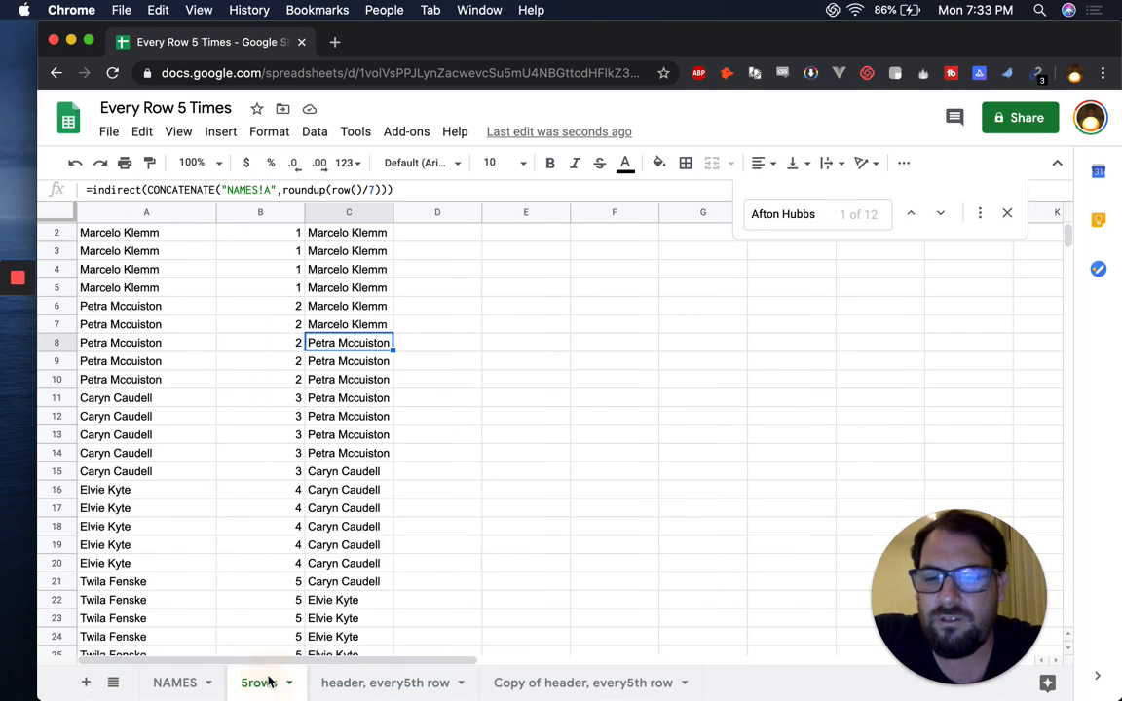
double_click(334, 233)
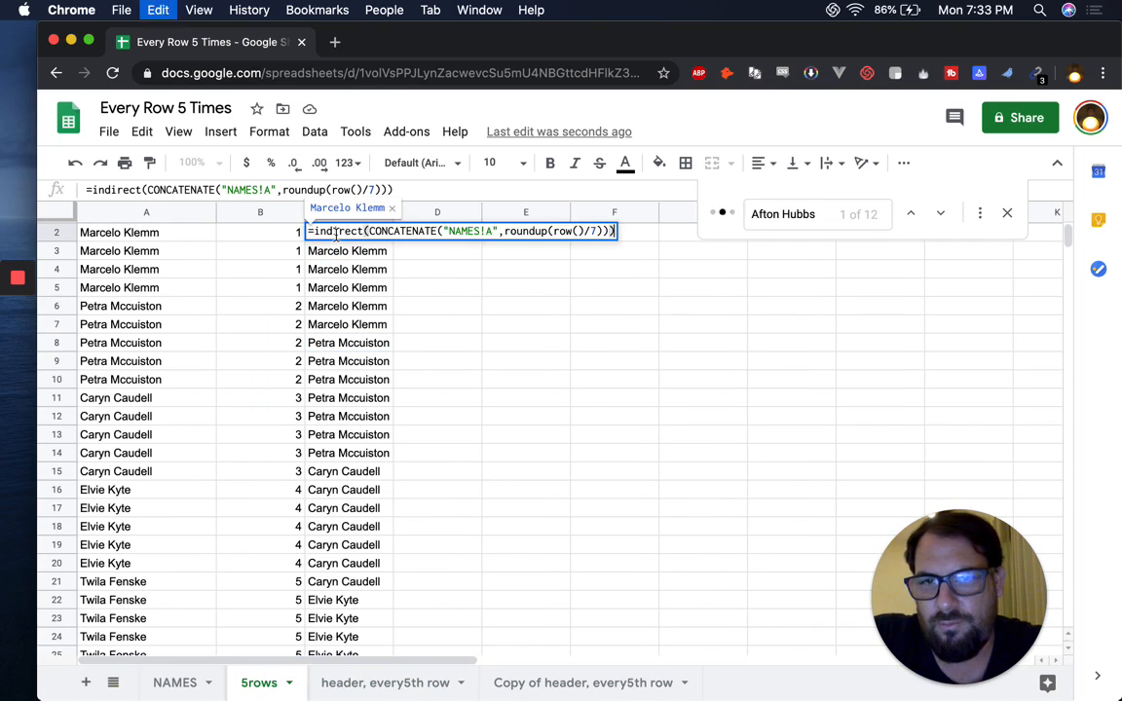
key(super+a)
key(Escape)
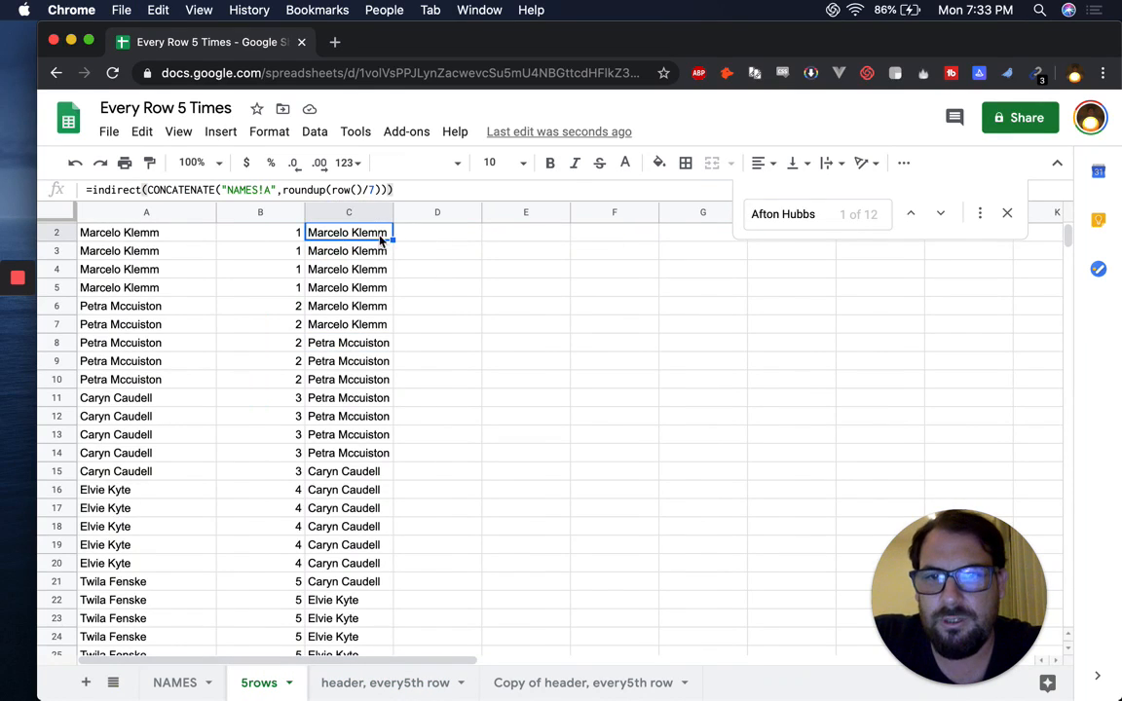
drag(381, 240, 376, 320)
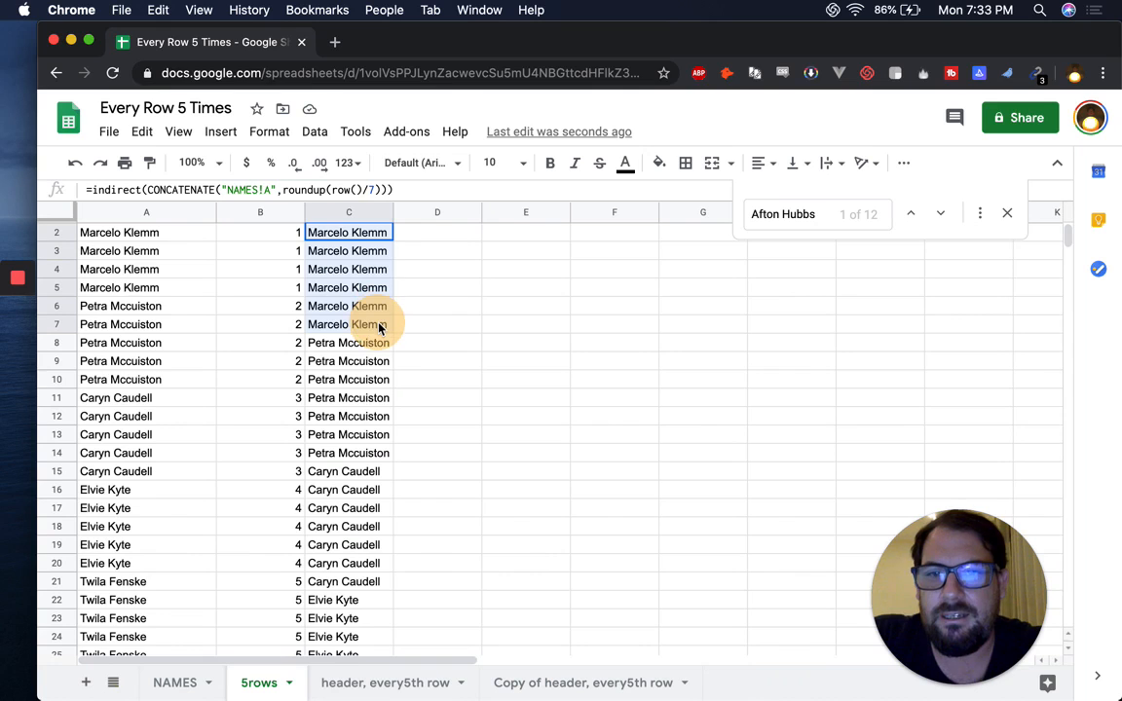
click(710, 163)
click(789, 435)
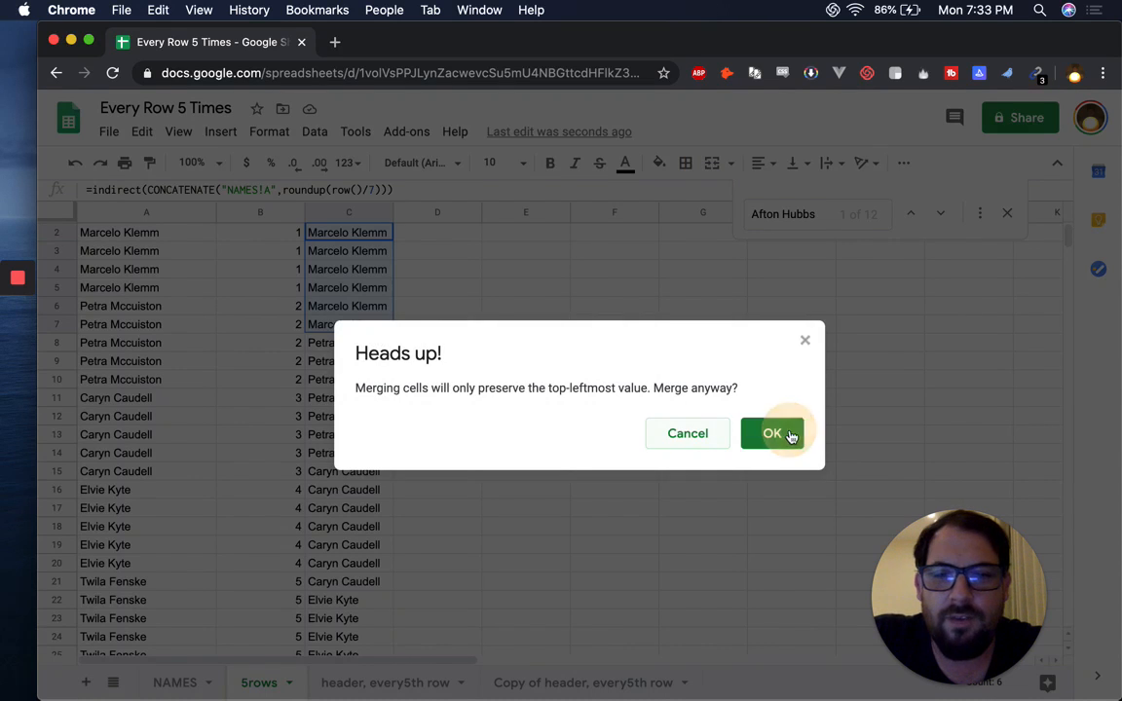
- Copy the merged C2:C7 block and paste it three times directly below, at C8, C14 and C20
key(super+c)
key(Down)
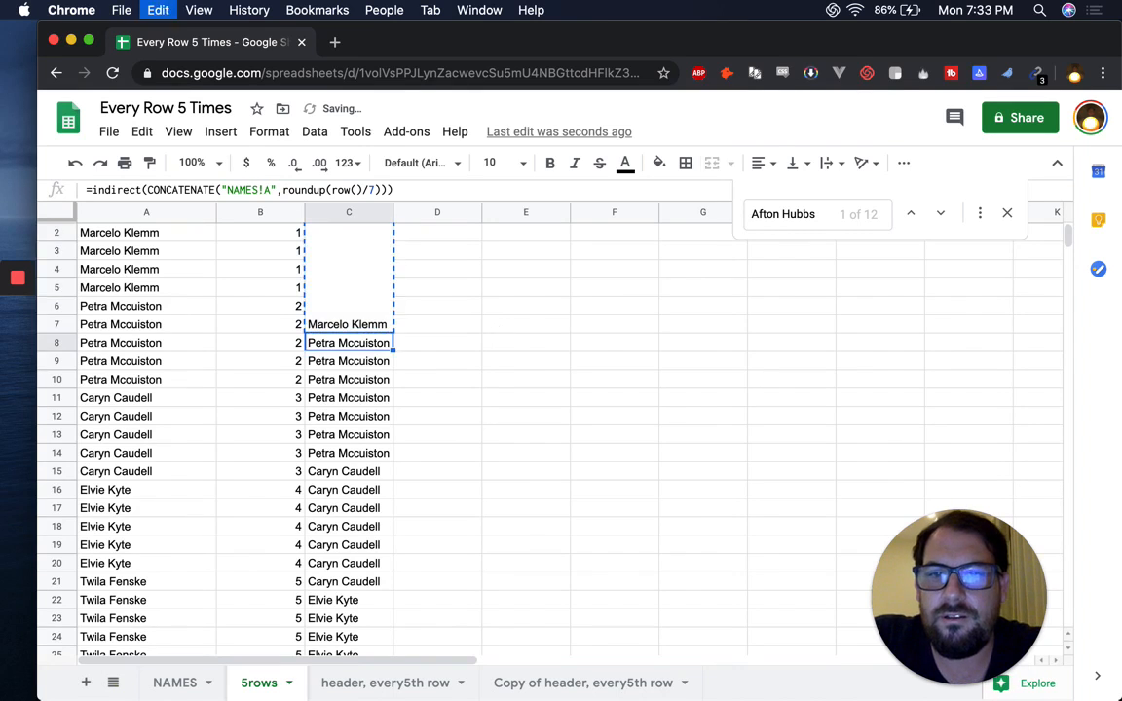
key(super+v)
key(Down)
key(super+v)
key(Down)
key(super+v)
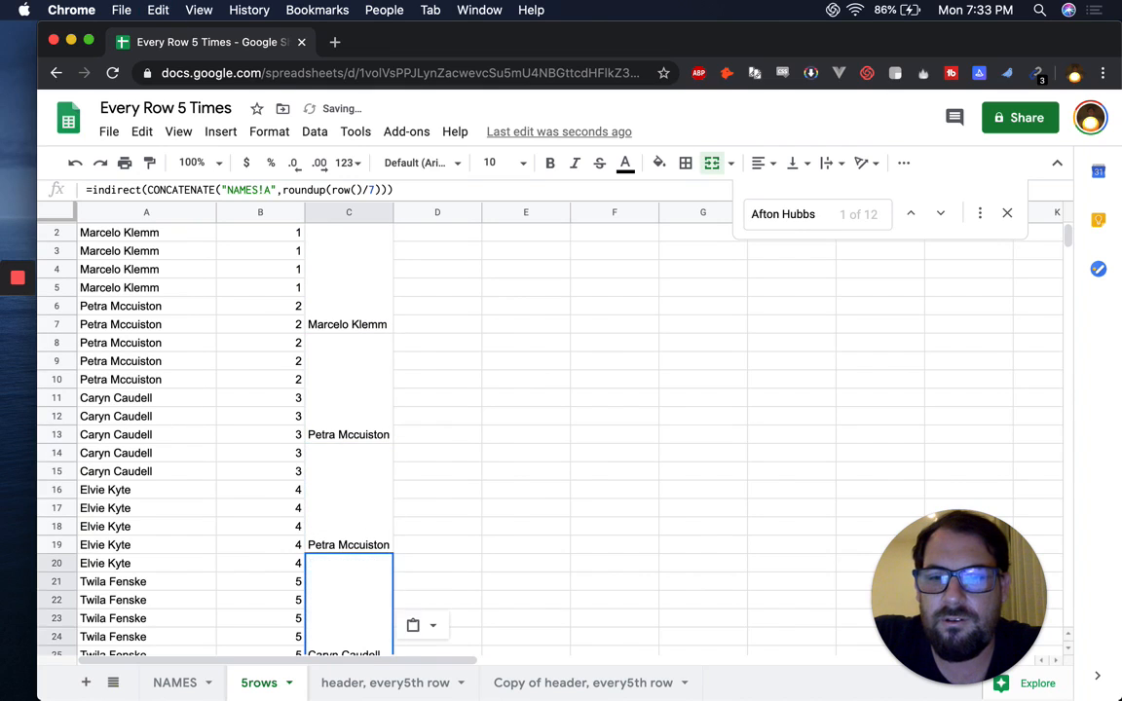
- Set the row divisor in the merged C2:C7 block's formula to 5
key(Up)
key(Up)
key(Up)
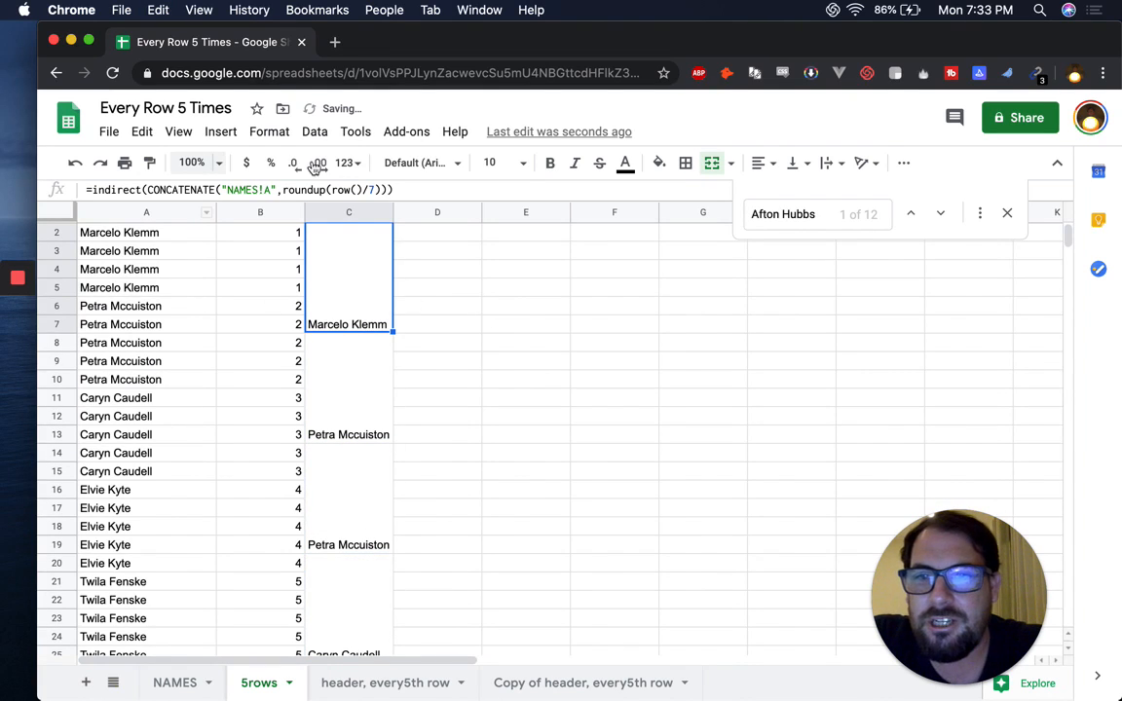
click(376, 191)
key(BackSpace)
text(5)
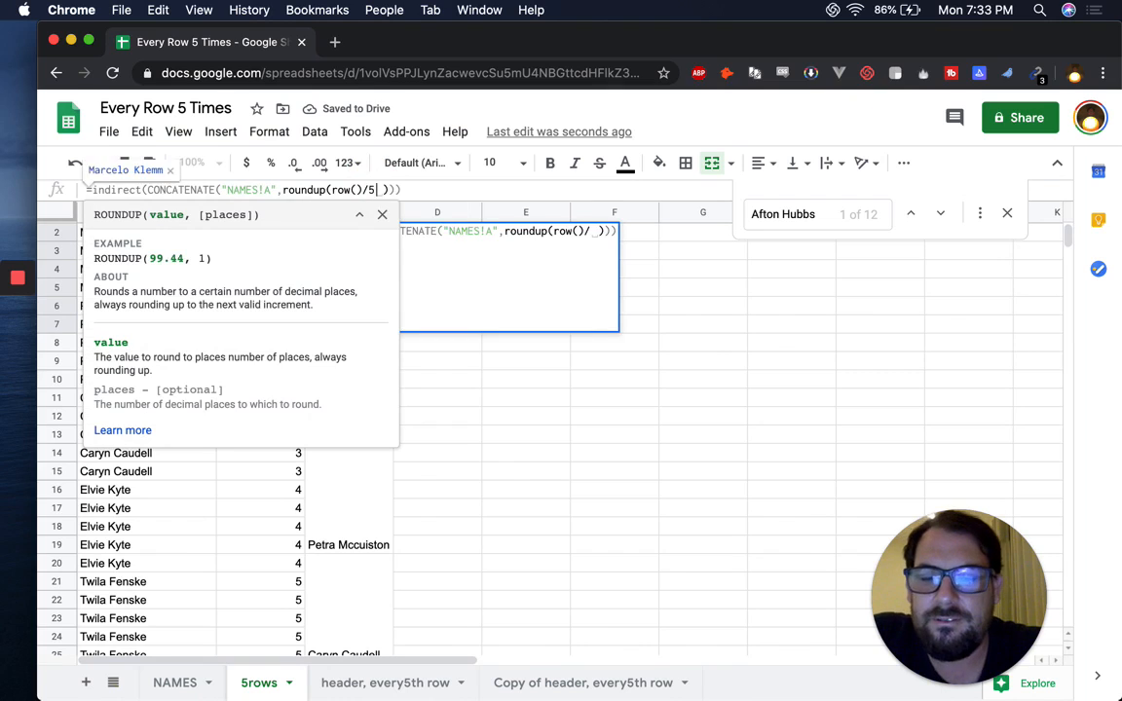
key(Return)
key(Down)
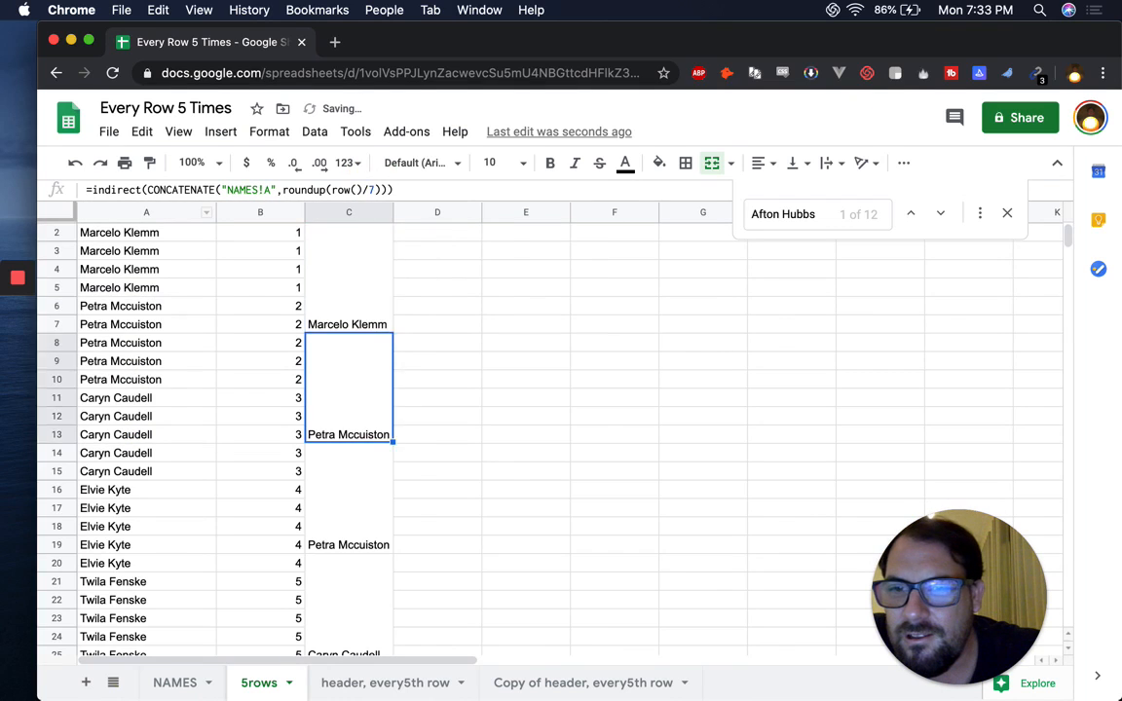
key(Down)
key(Up)
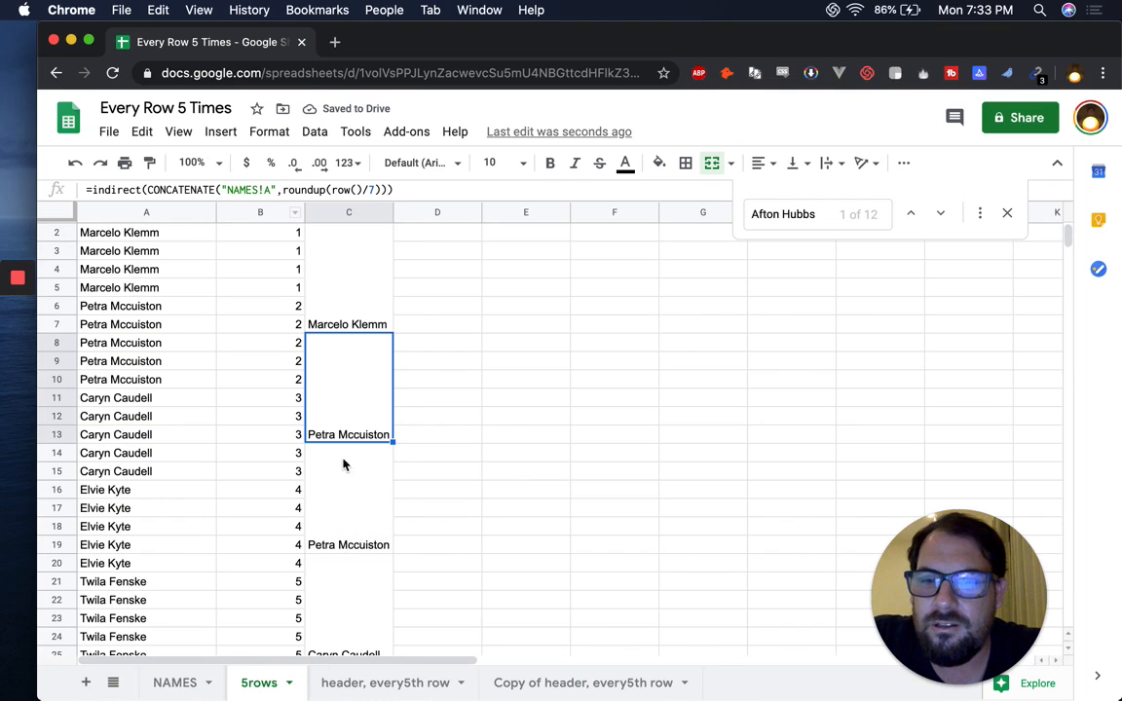
- Compare the formulas of the first two merged name blocks in column B of the "header, every5th row" sheet
click(387, 684)
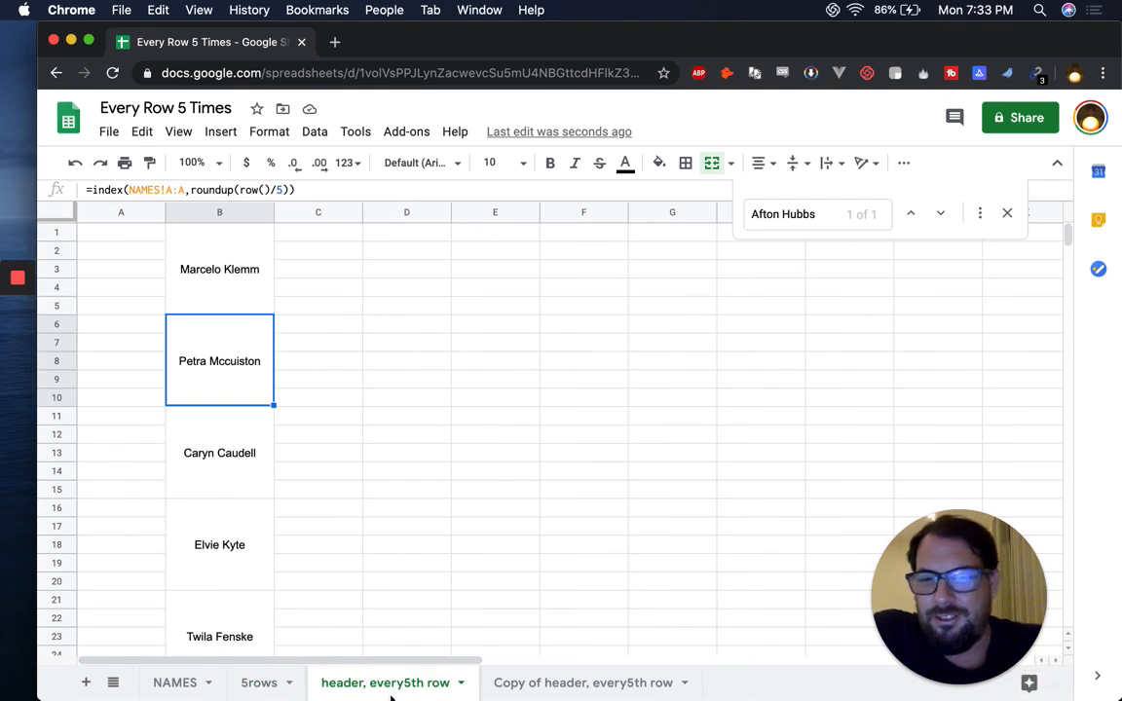
click(198, 272)
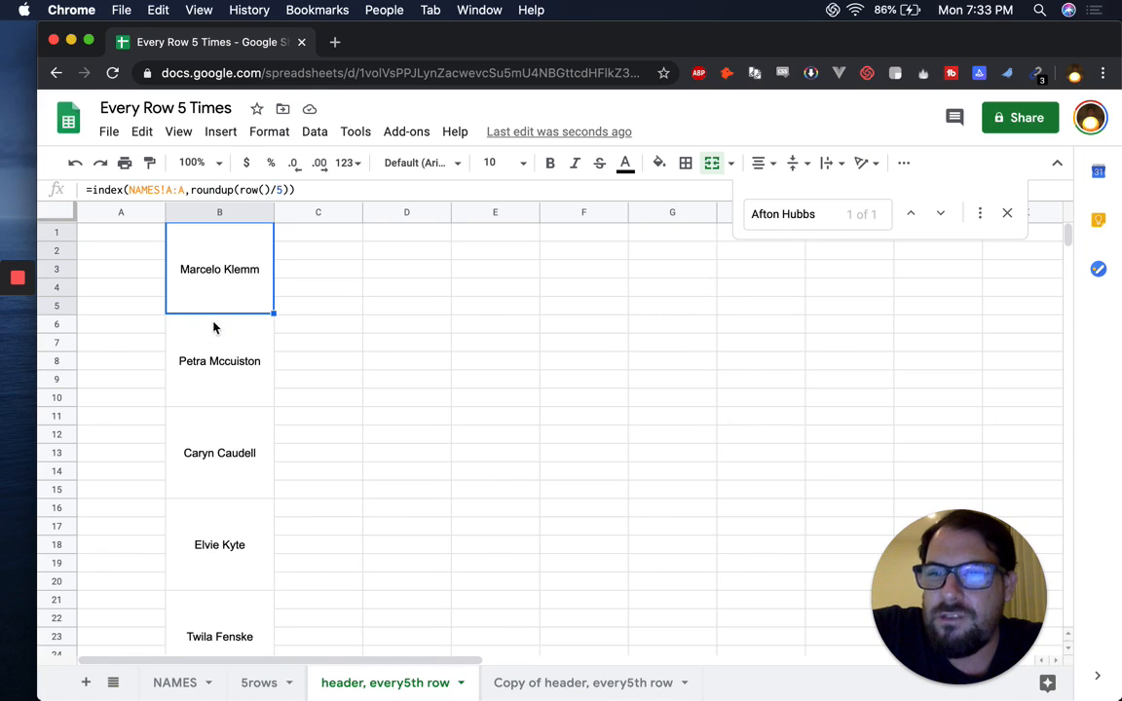
click(216, 349)
click(225, 266)
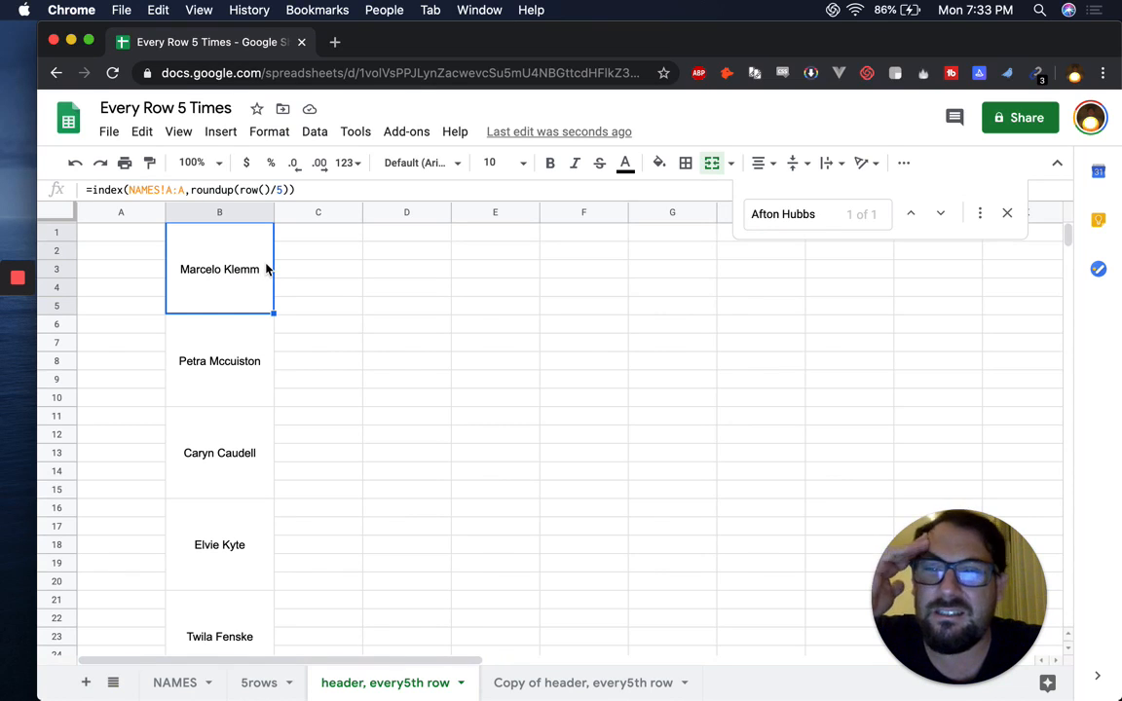
- Enter =index(A:C,1,1) in cell C1 of the "header, every5th row" sheet
click(330, 232)
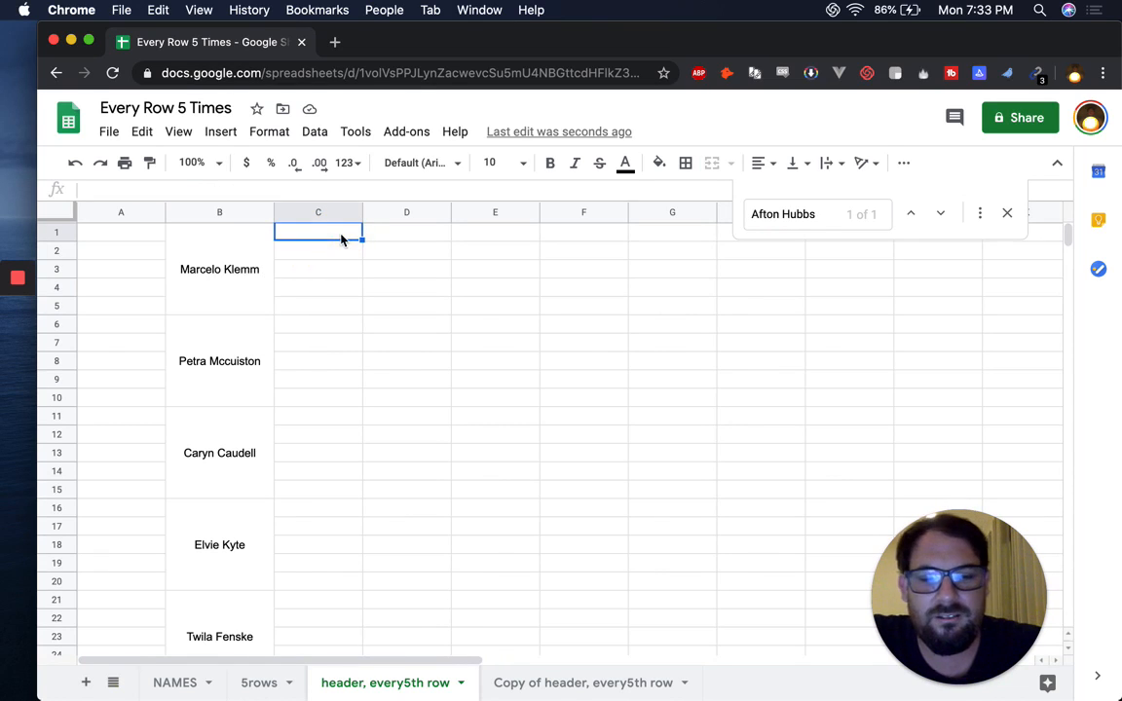
text(=index)
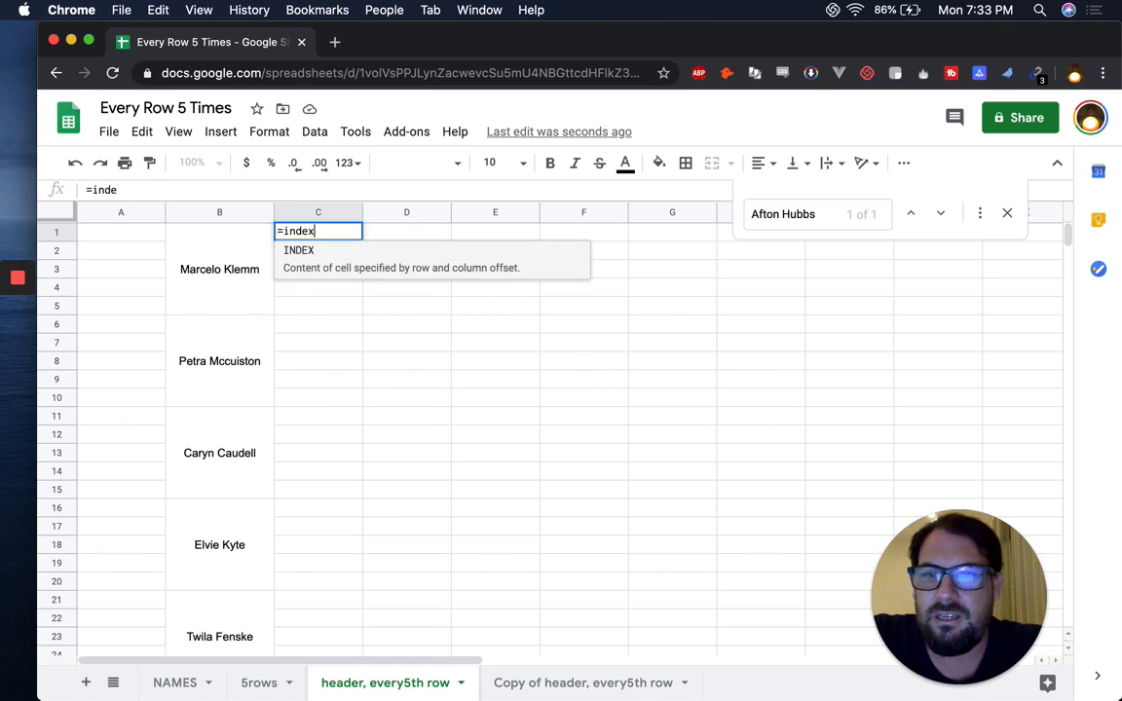
text(()
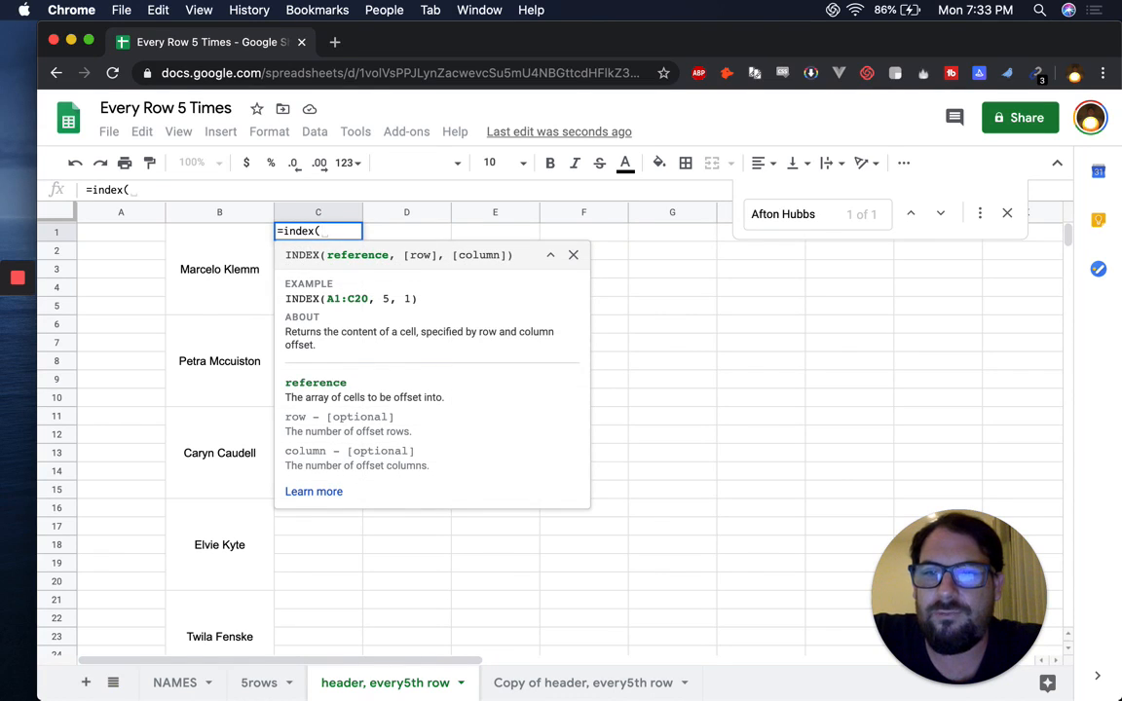
text(A1)
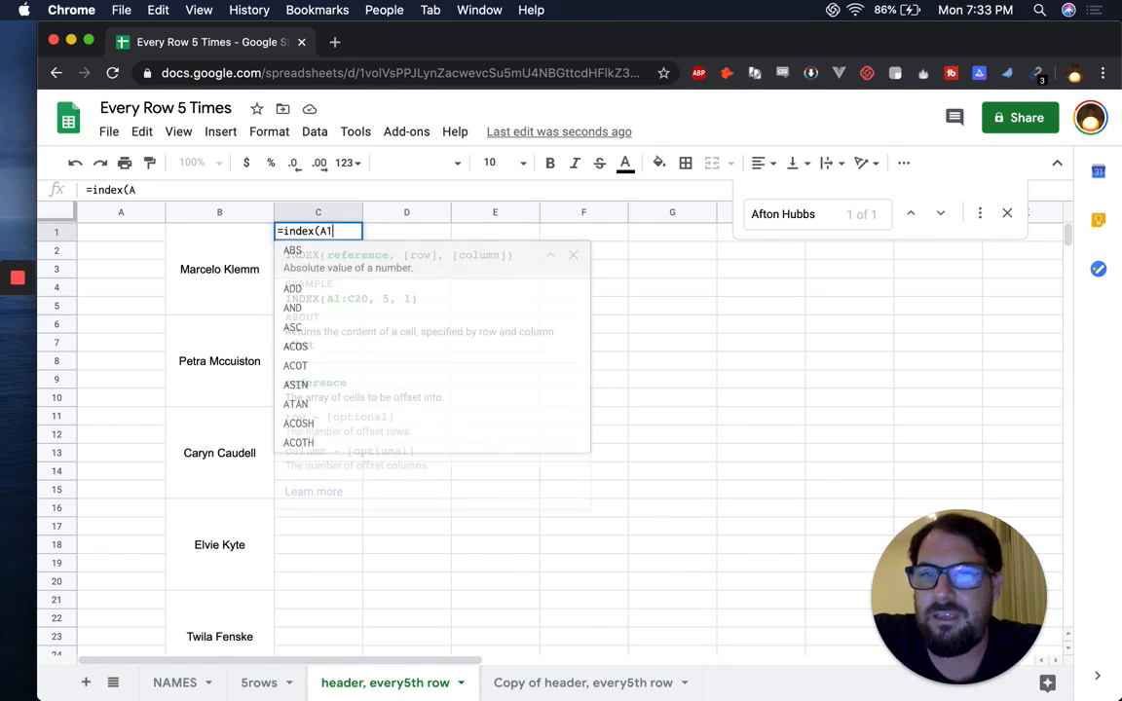
key(BackSpace)
text(:)
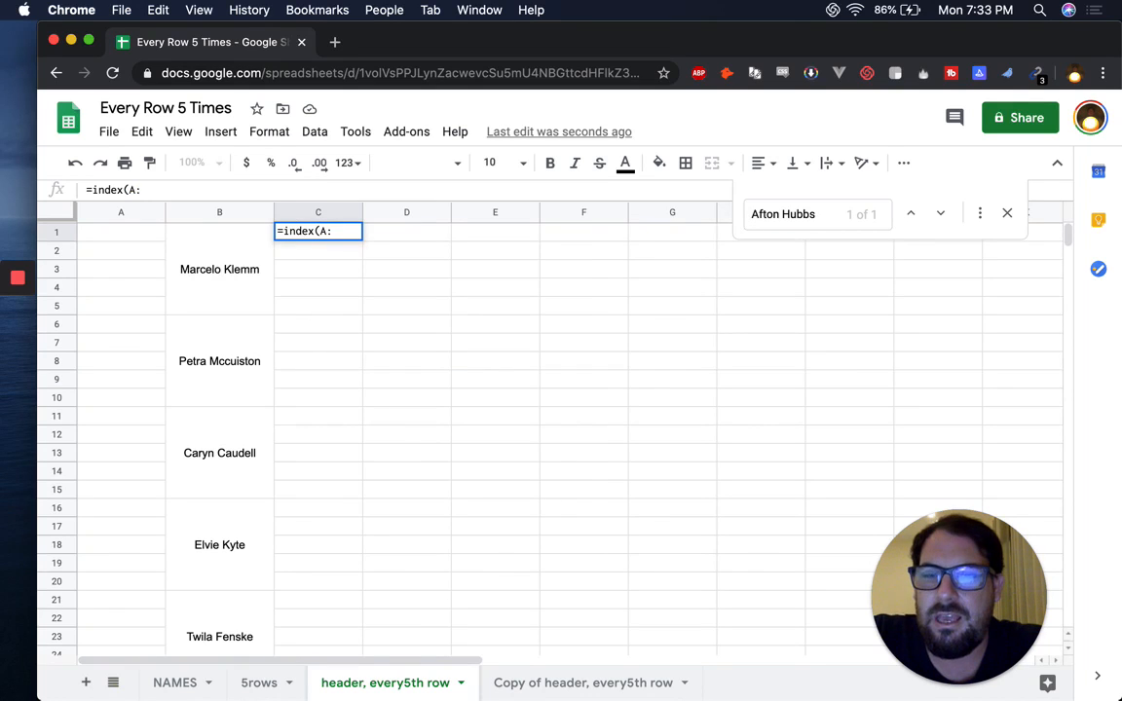
text(A,)
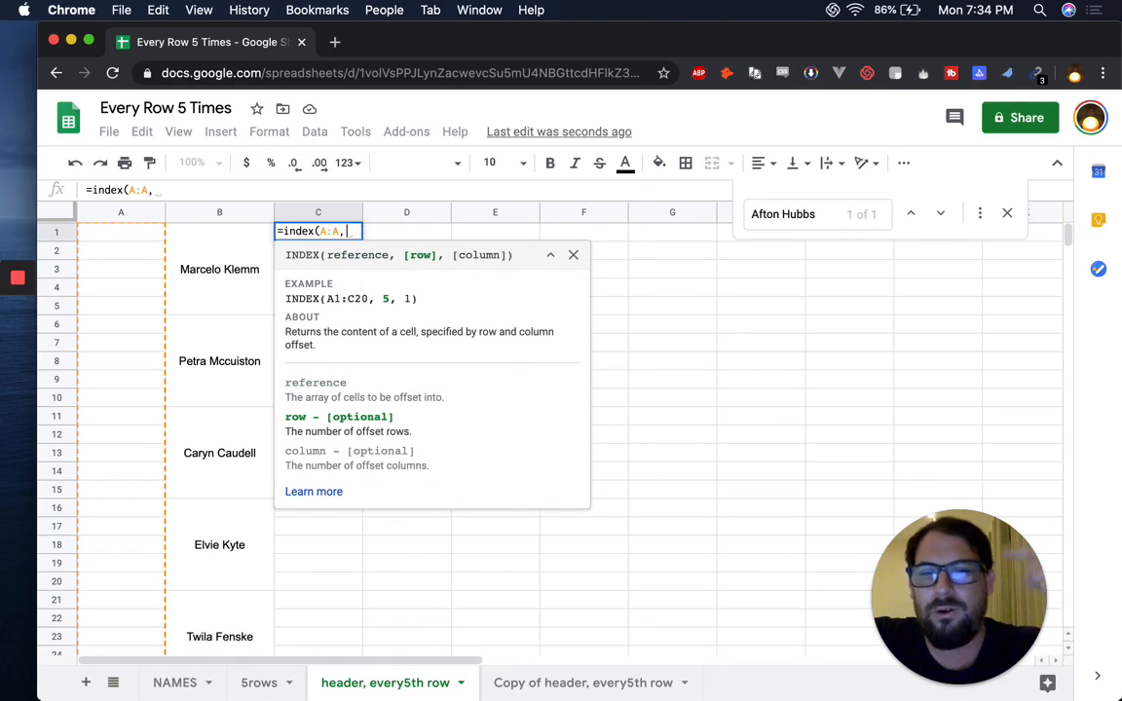
key(BackSpace)
key(BackSpace)
key(BackSpace)
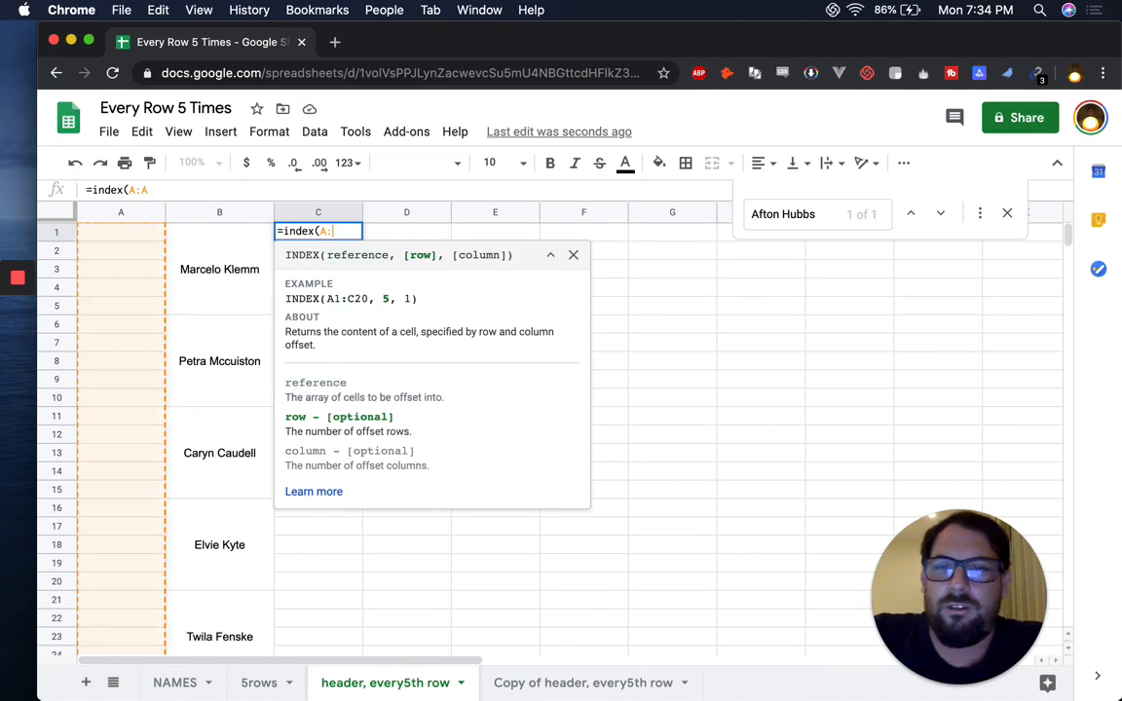
text(:C)
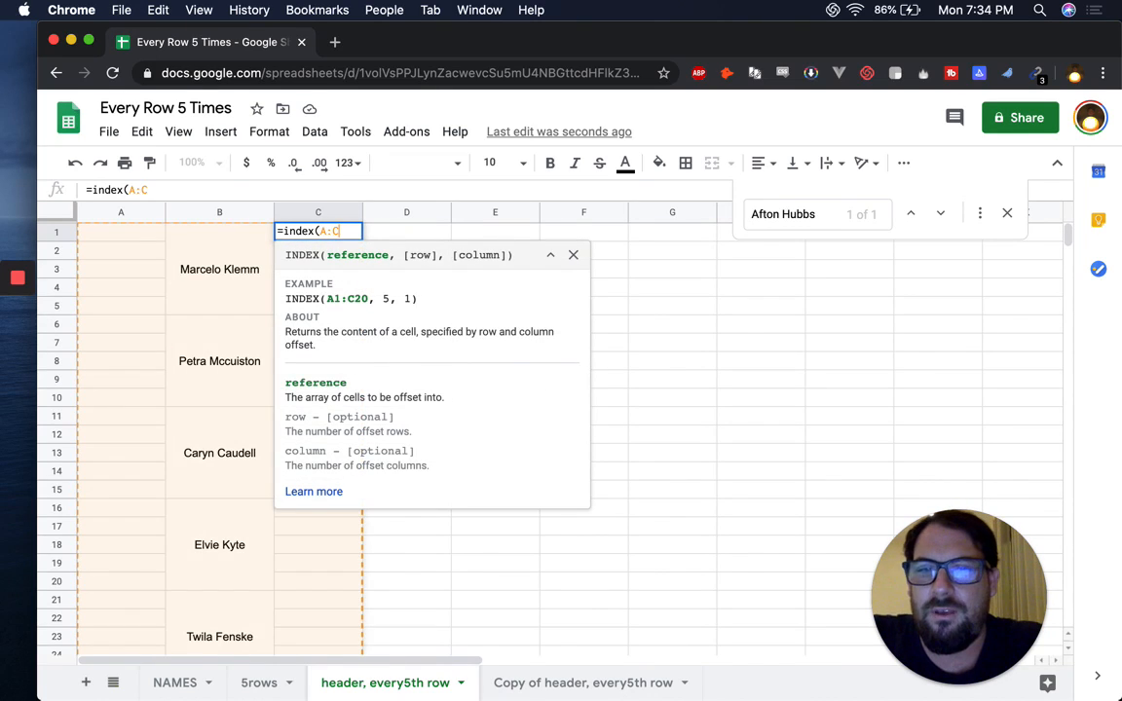
text(,1,1))
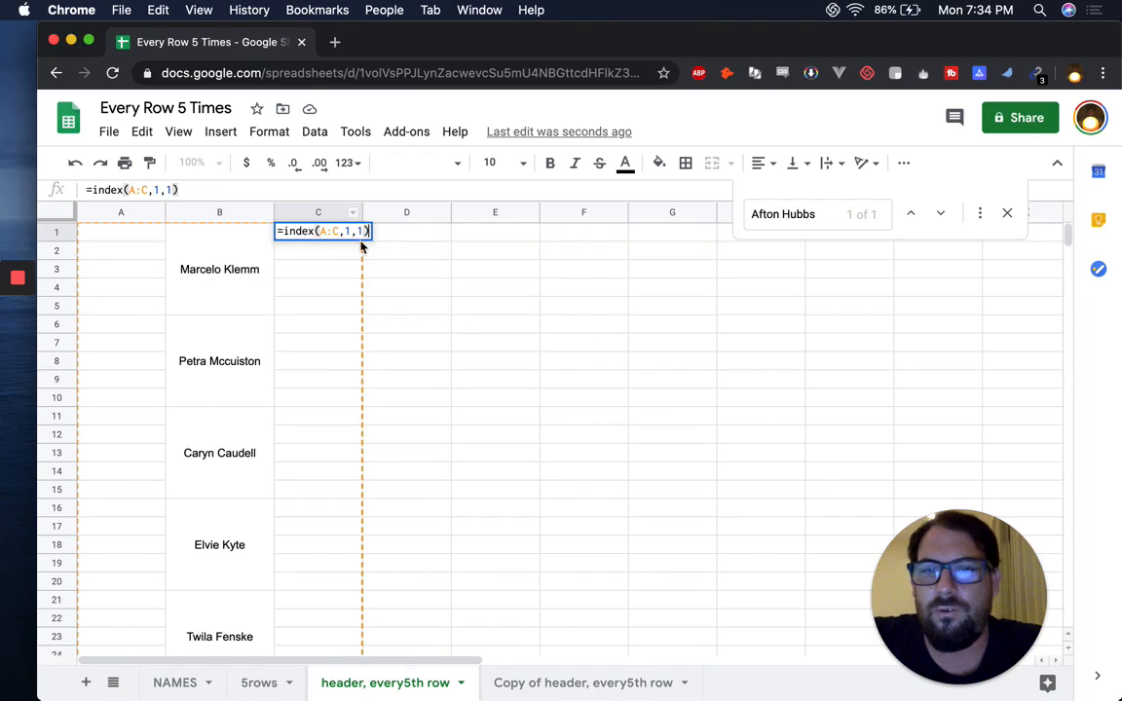
click(108, 237)
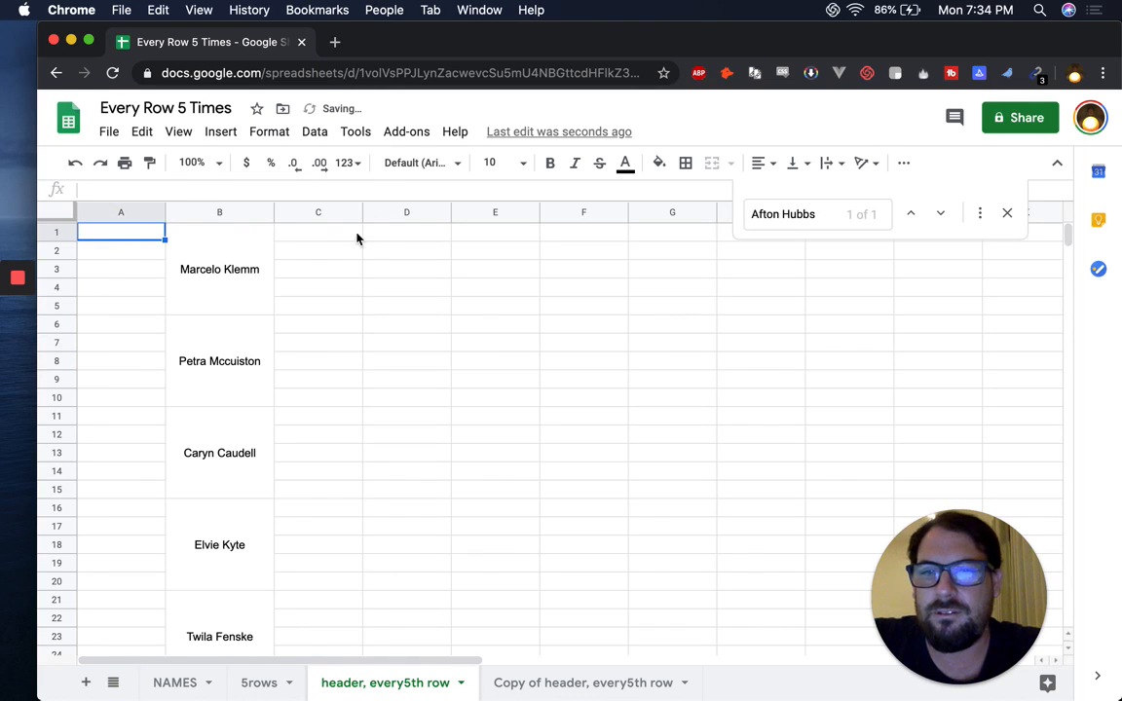
click(356, 237)
key(Return)
- Enter the sample text "Helooooo" in cell A1
click(123, 232)
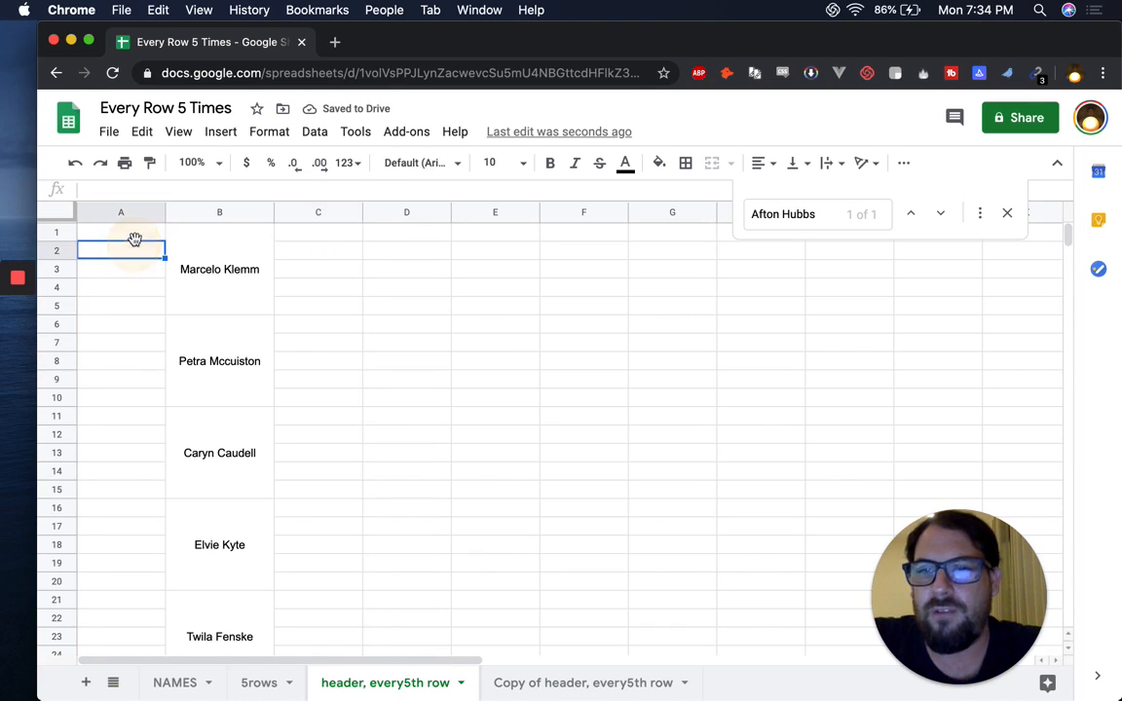
text(Helo)
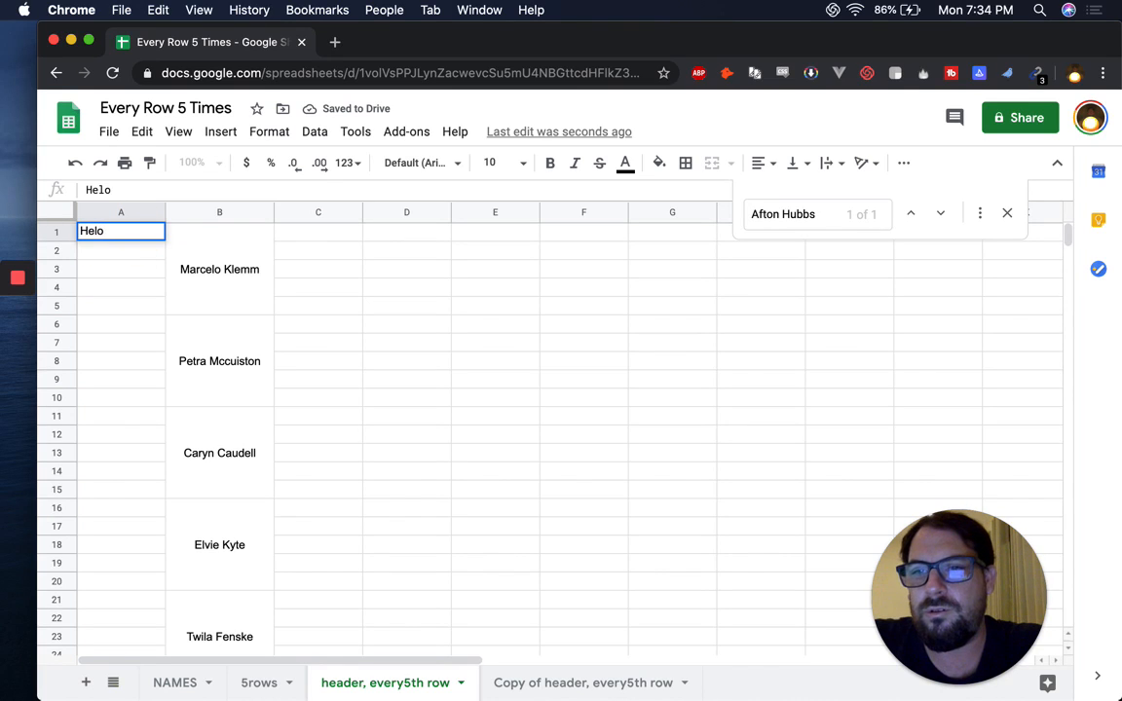
text(oooo)
key(Return)
- Set the column argument of the INDEX formula in C1 to 2
click(299, 238)
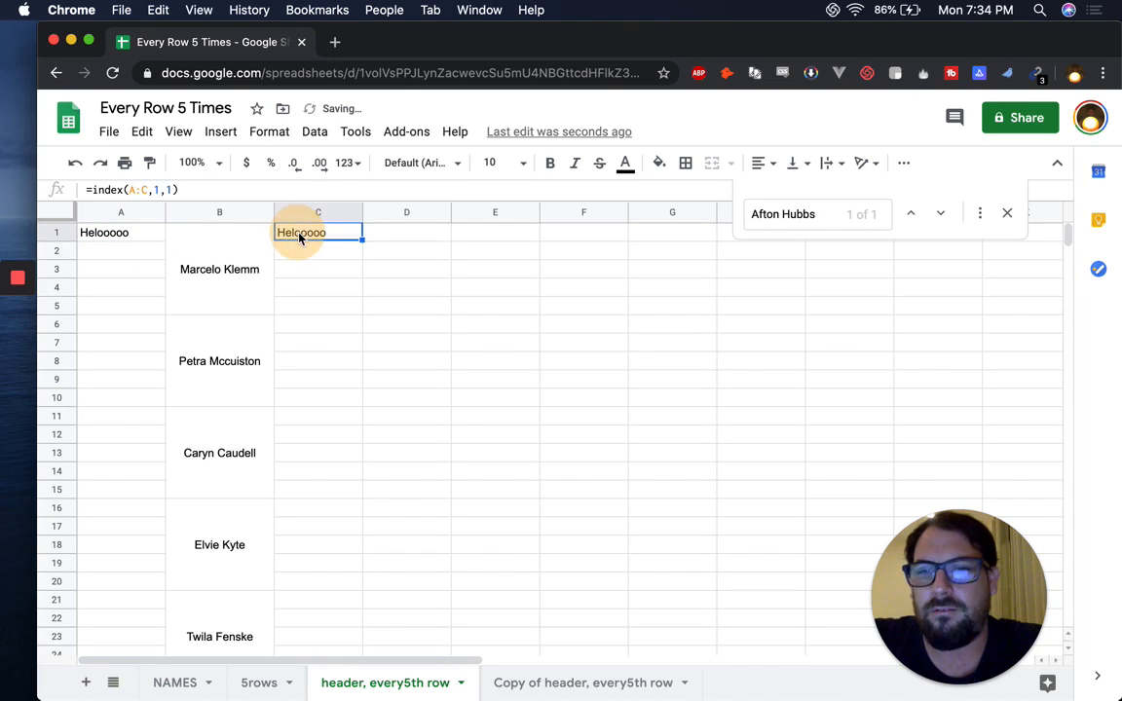
double_click(300, 237)
click(358, 230)
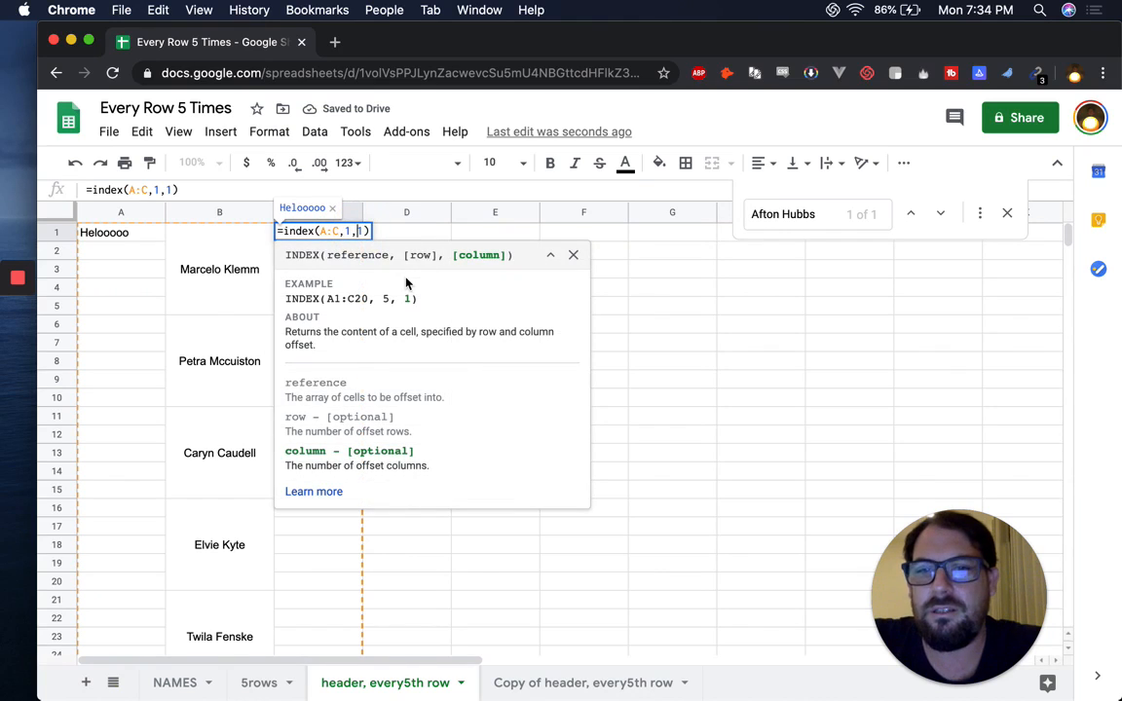
key(Right)
key(BackSpace)
text(2)
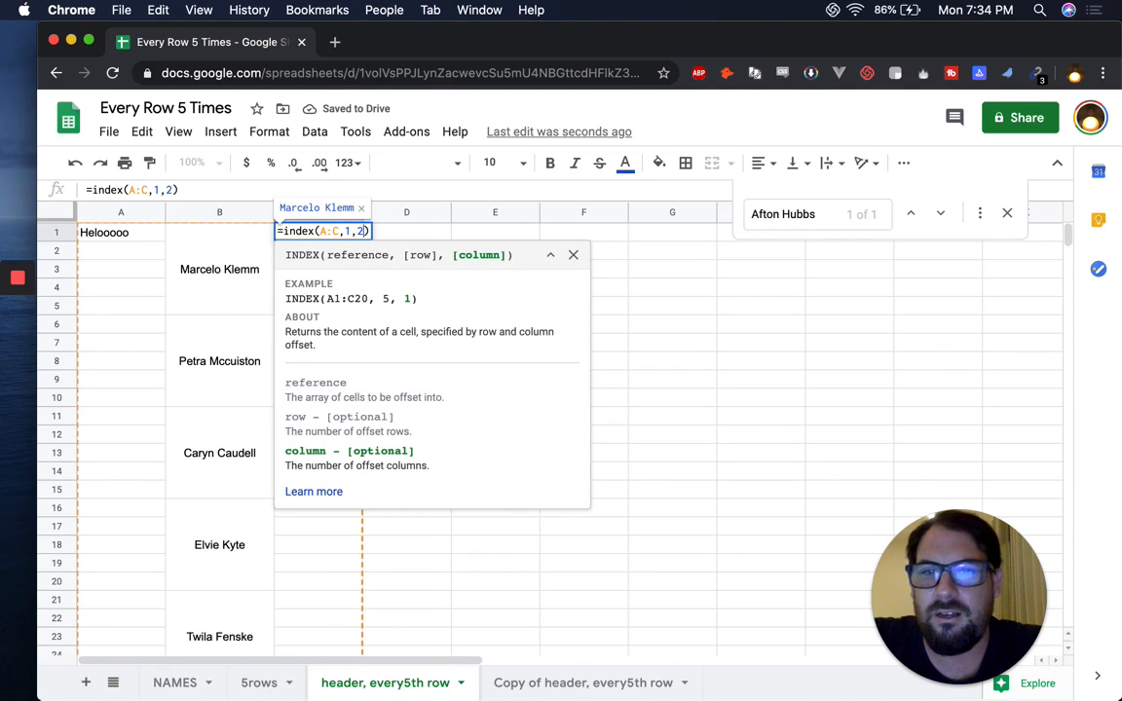
key(Return)
key(Up)
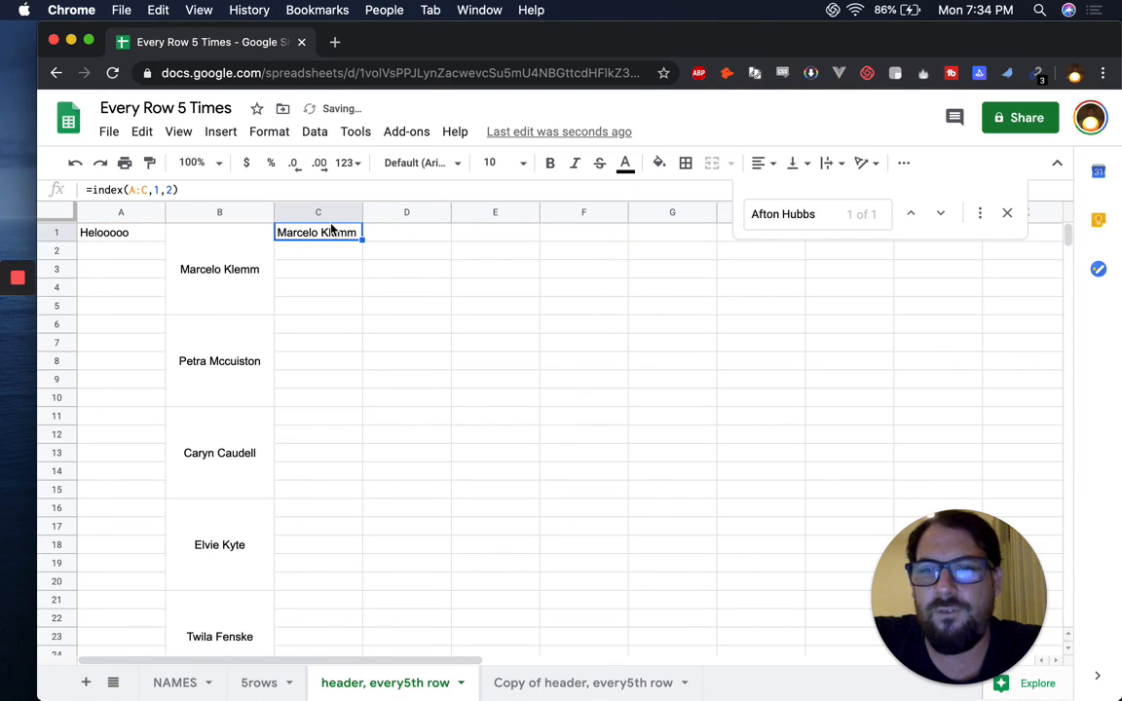
- Set the row argument of the INDEX formula in C1 to 5
double_click(350, 231)
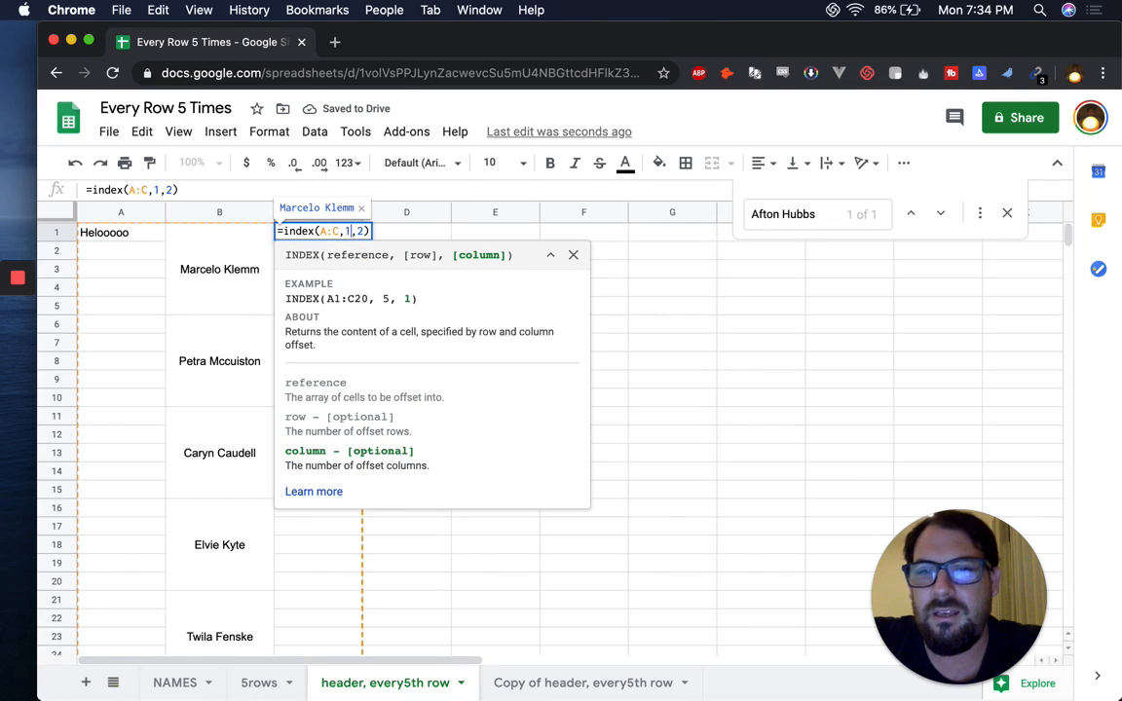
key(BackSpace)
key(BackSpace)
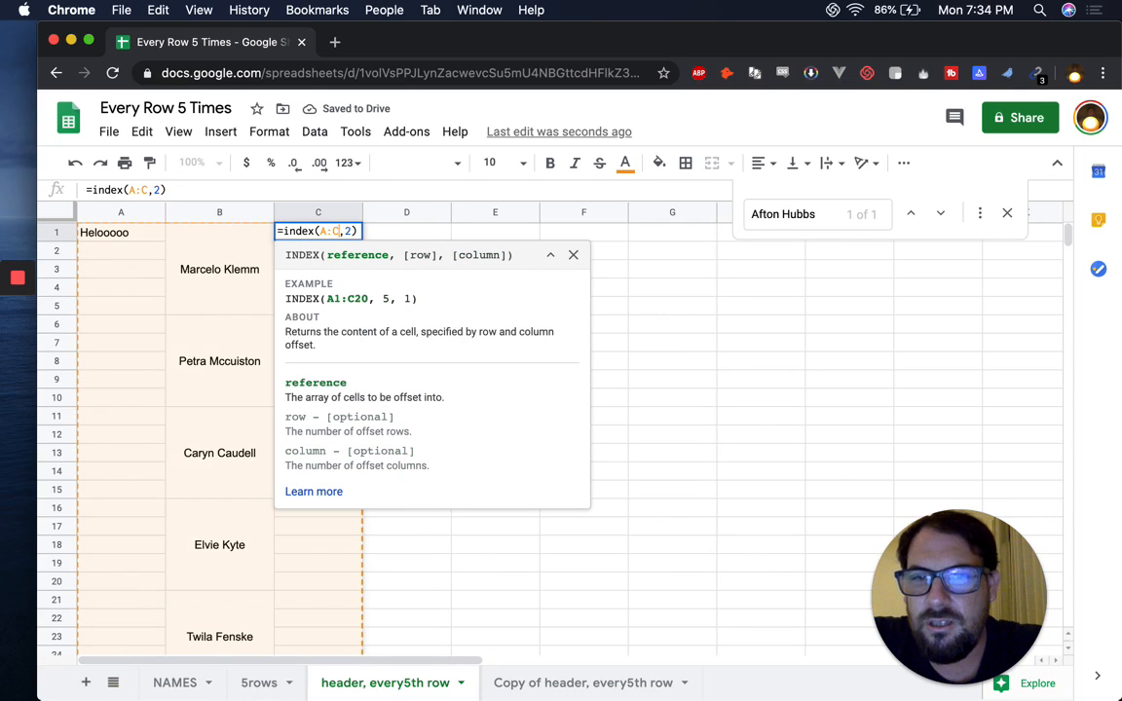
text(,C1)
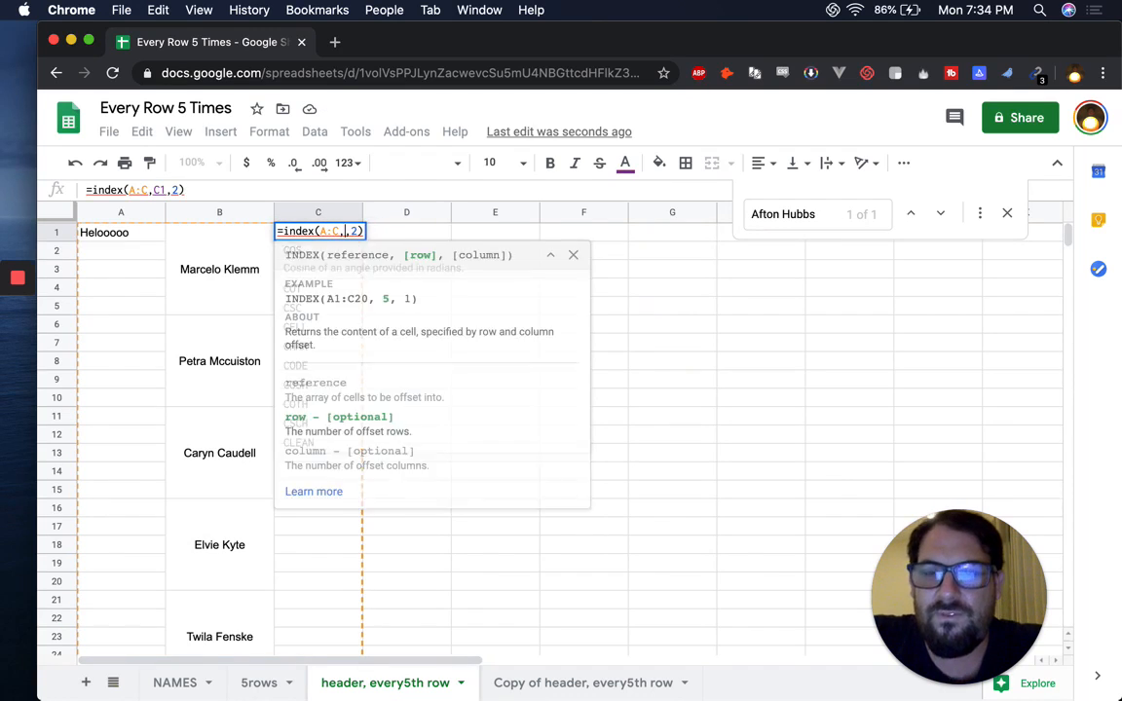
key(BackSpace)
key(BackSpace)
text(5)
key(Right)
key(Right)
key(Right)
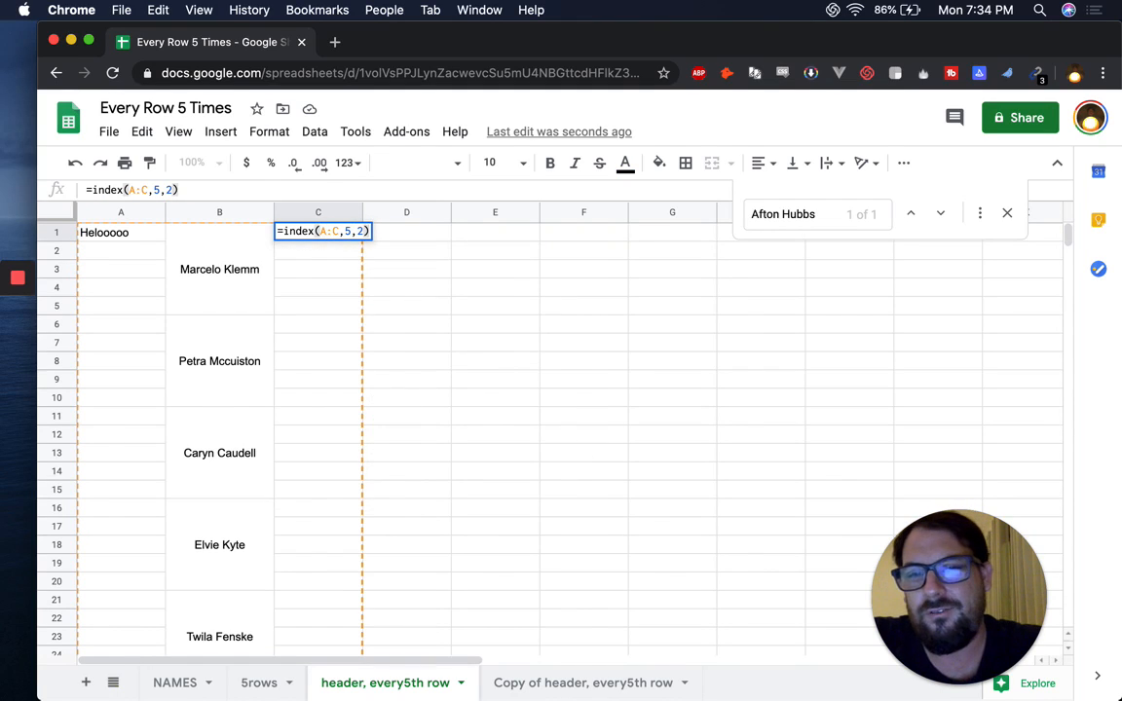
key(Return)
click(328, 227)
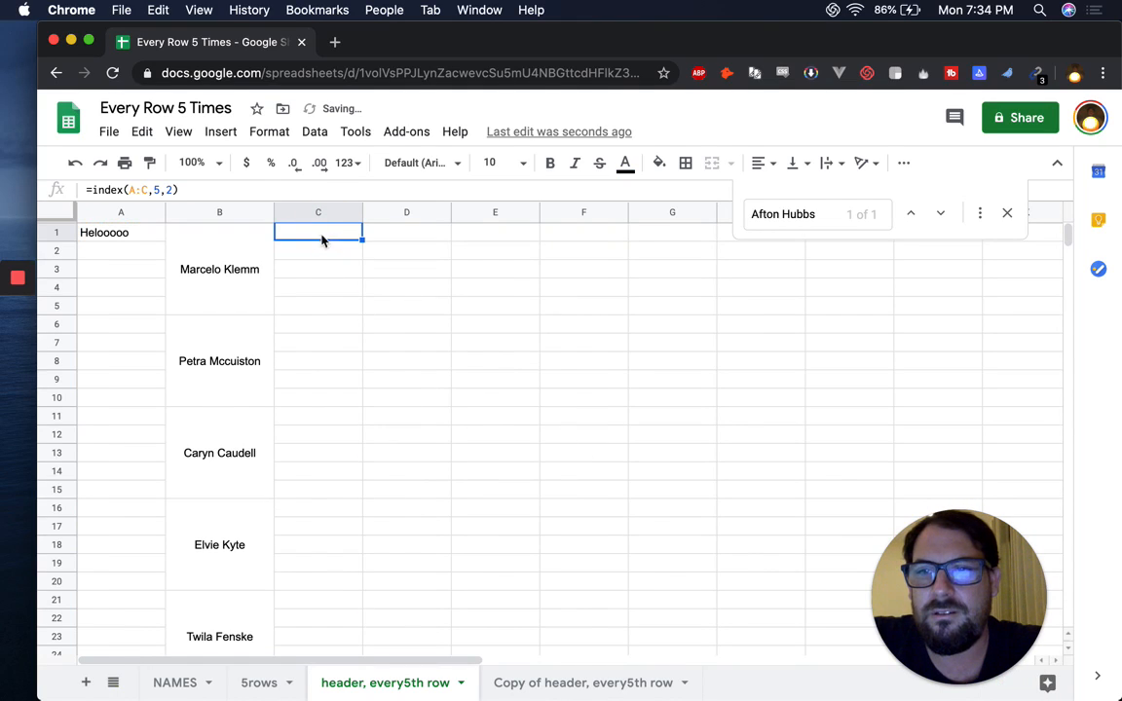
- Examine the C1 INDEX formula and the merged name block in B6:B10
double_click(324, 230)
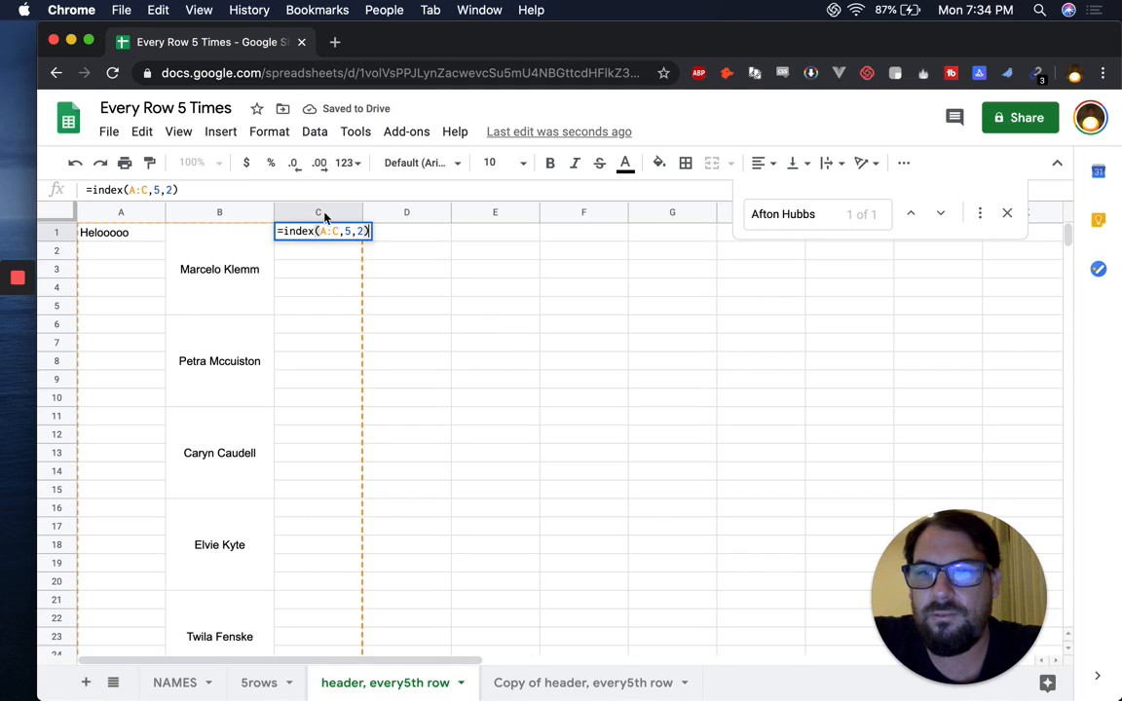
click(249, 378)
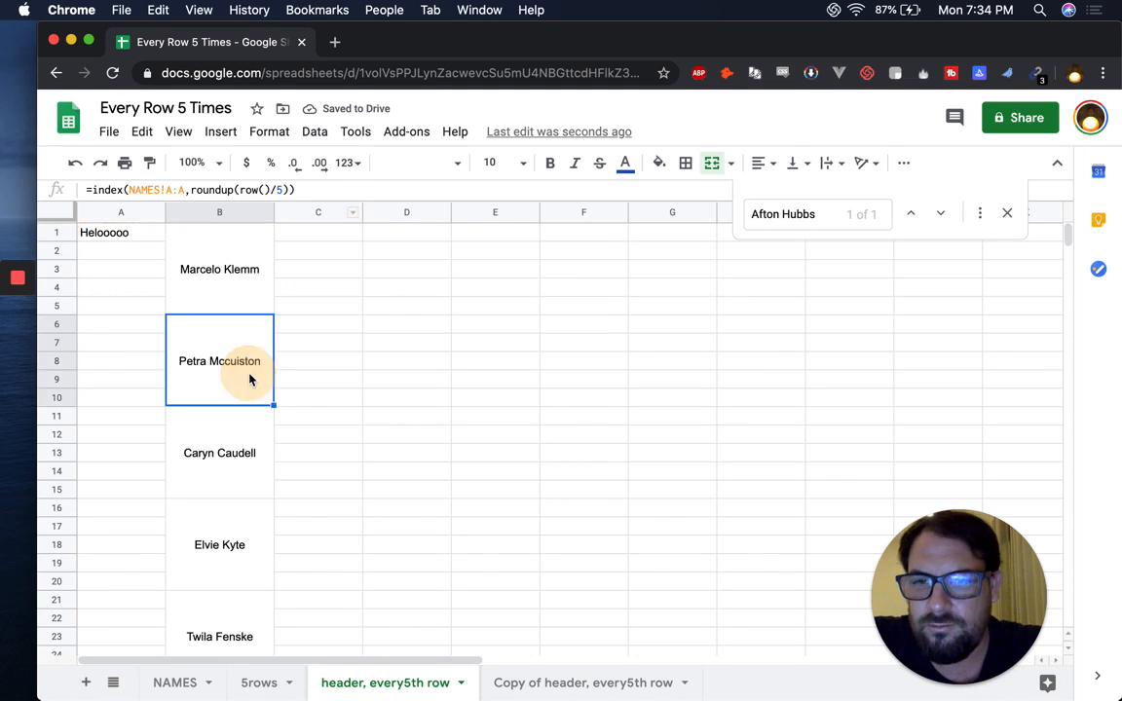
scroll(249, 380, down, 1)
scroll(249, 379, down, 3)
scroll(250, 351, up, 4)
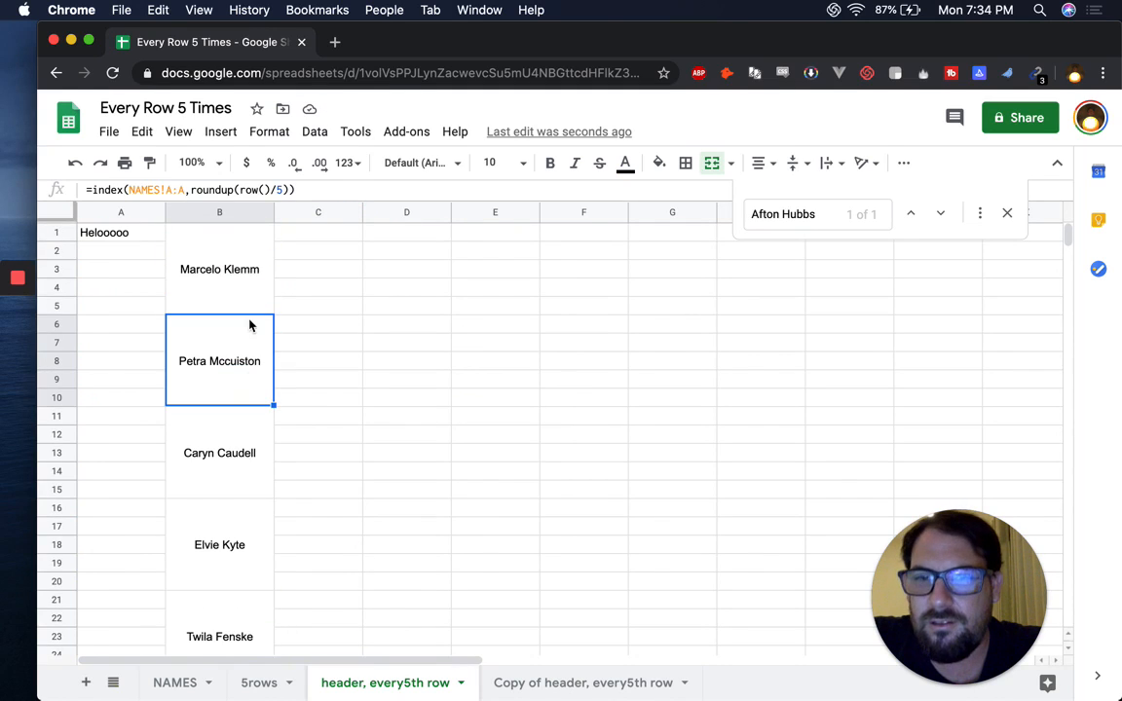
- Set the INDEX formula in C1 to row 3 and column 1, giving =index(A:C,3,1)
click(311, 234)
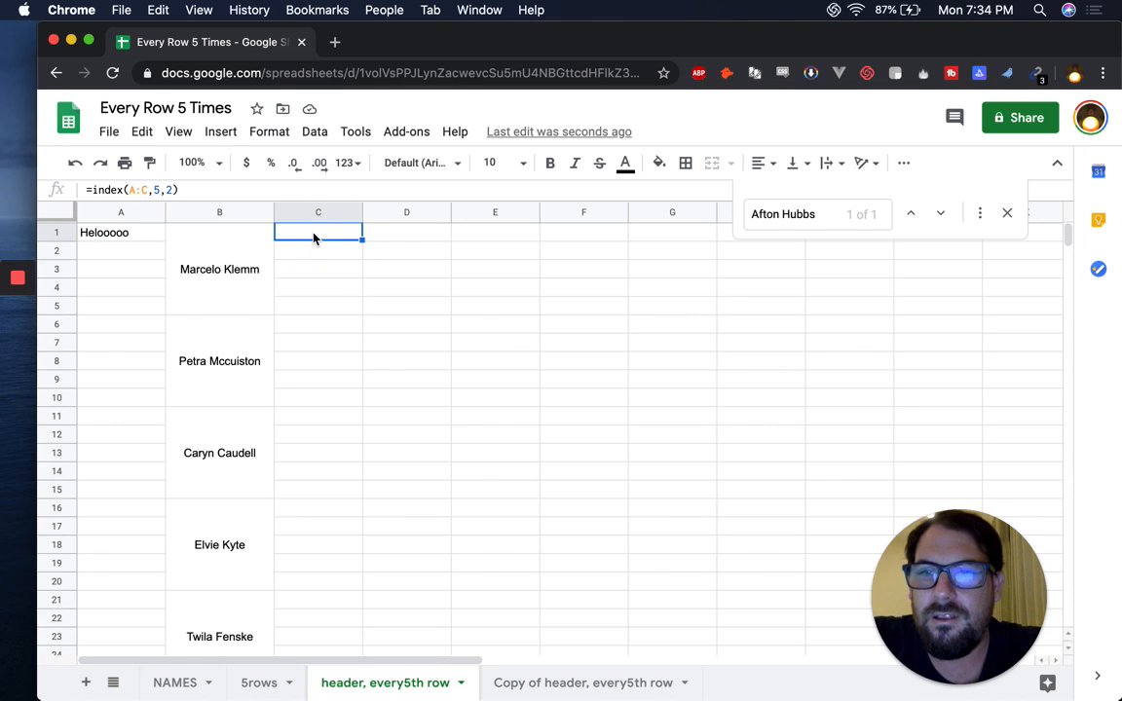
double_click(316, 234)
key(Left)
key(Left)
key(Left)
key(BackSpace)
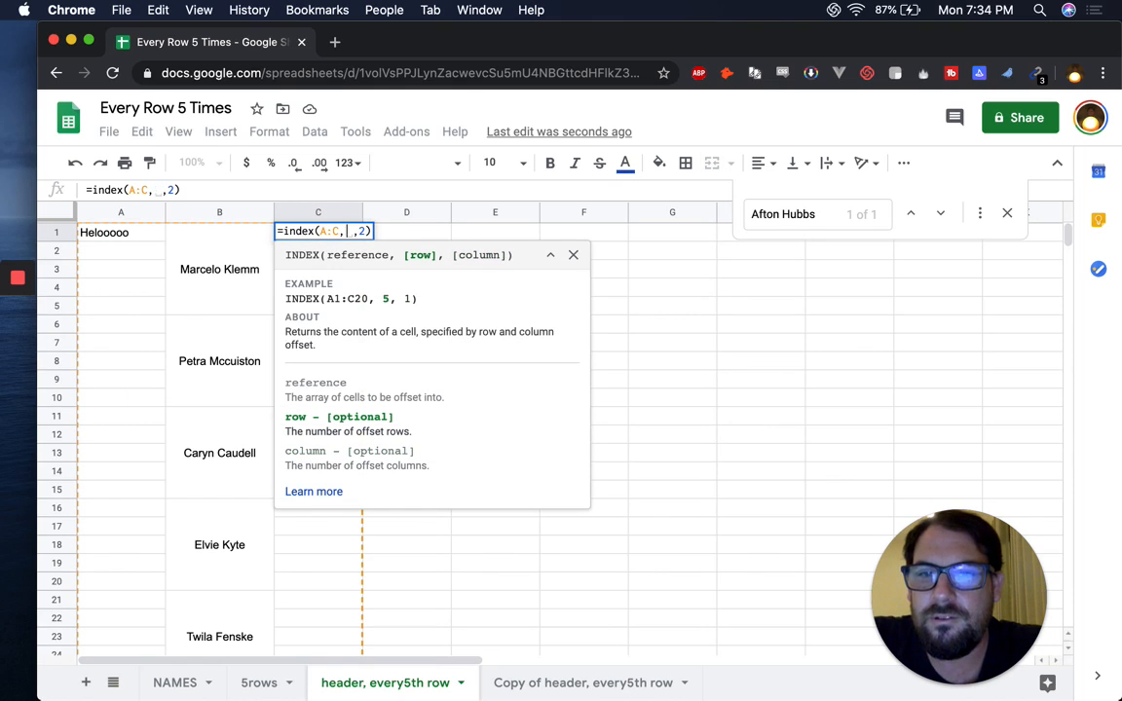
text(3)
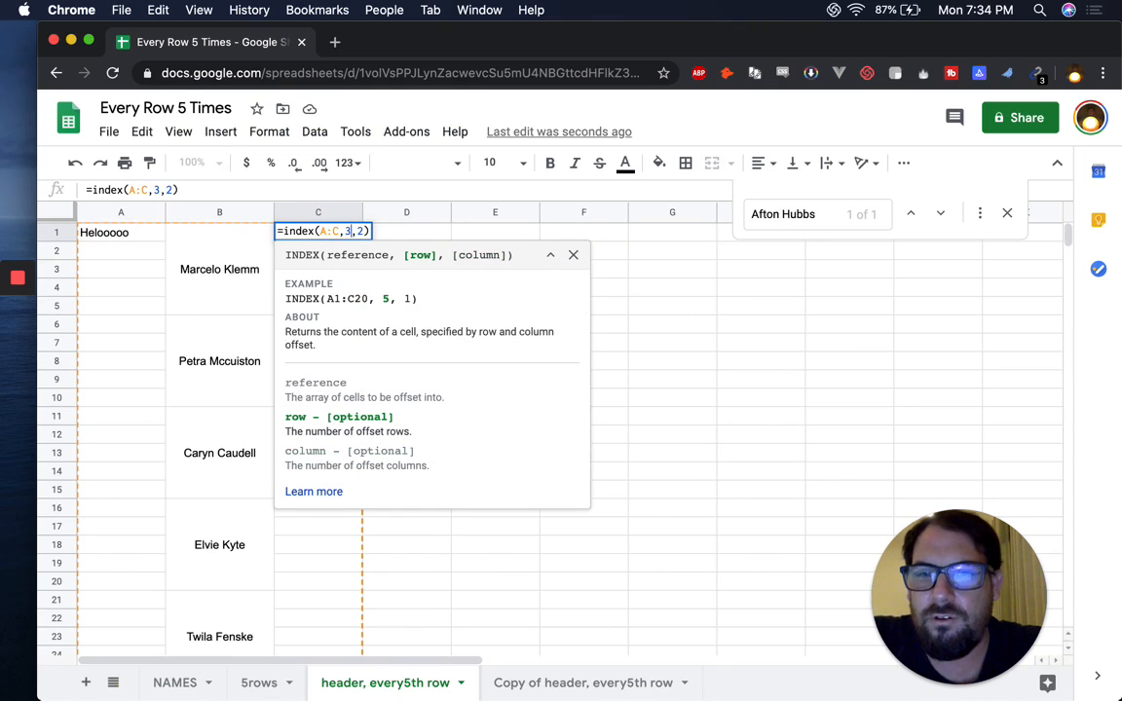
key(BackSpace)
text(a)
key(BackSpace)
text(1)
key(Return)
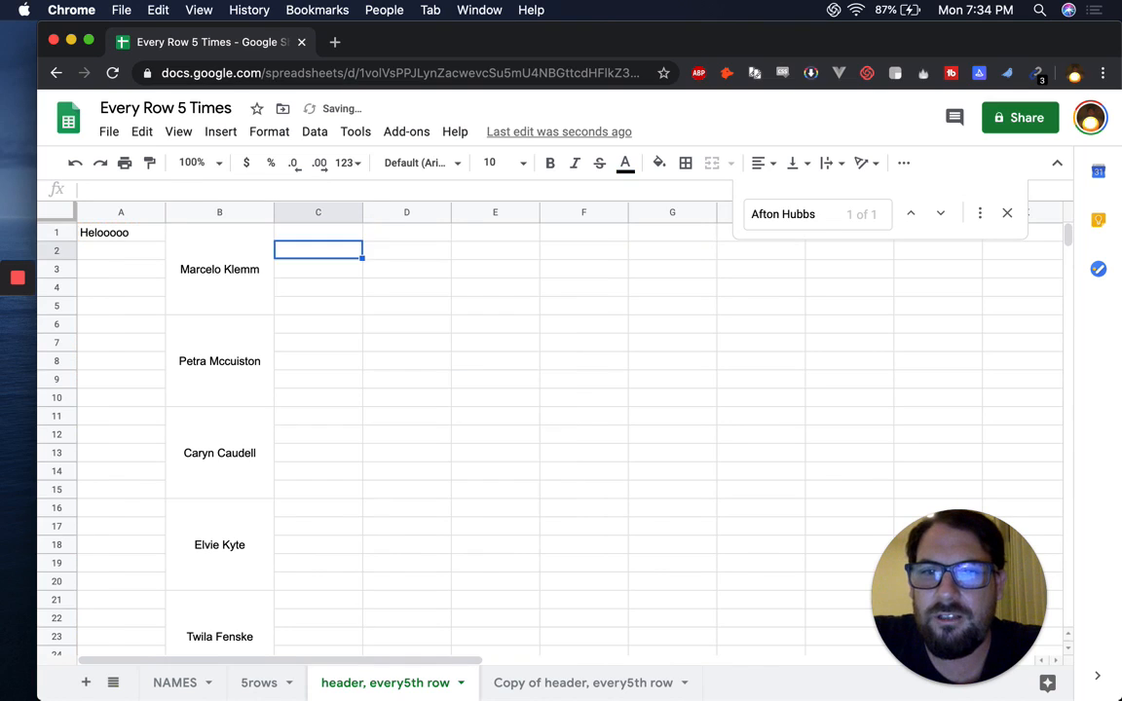
- Enter the sample text "helloooooo" in cell A3
key(Left)
key(Left)
key(Down)
text(helloooooo)
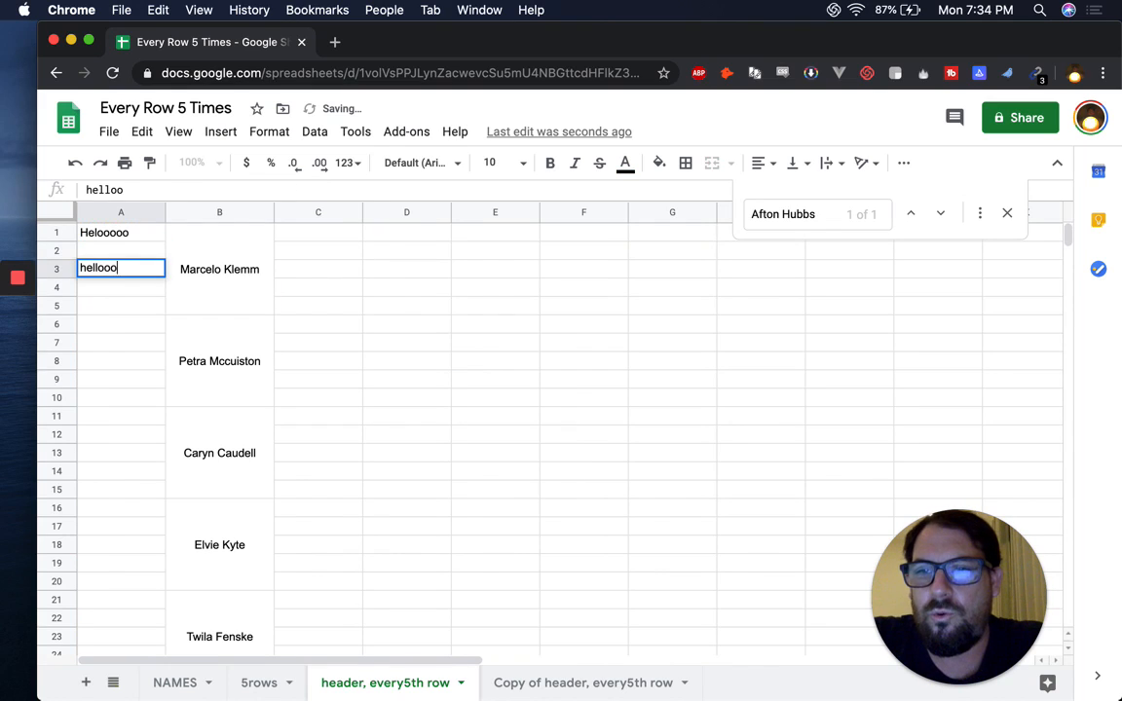
key(Return)
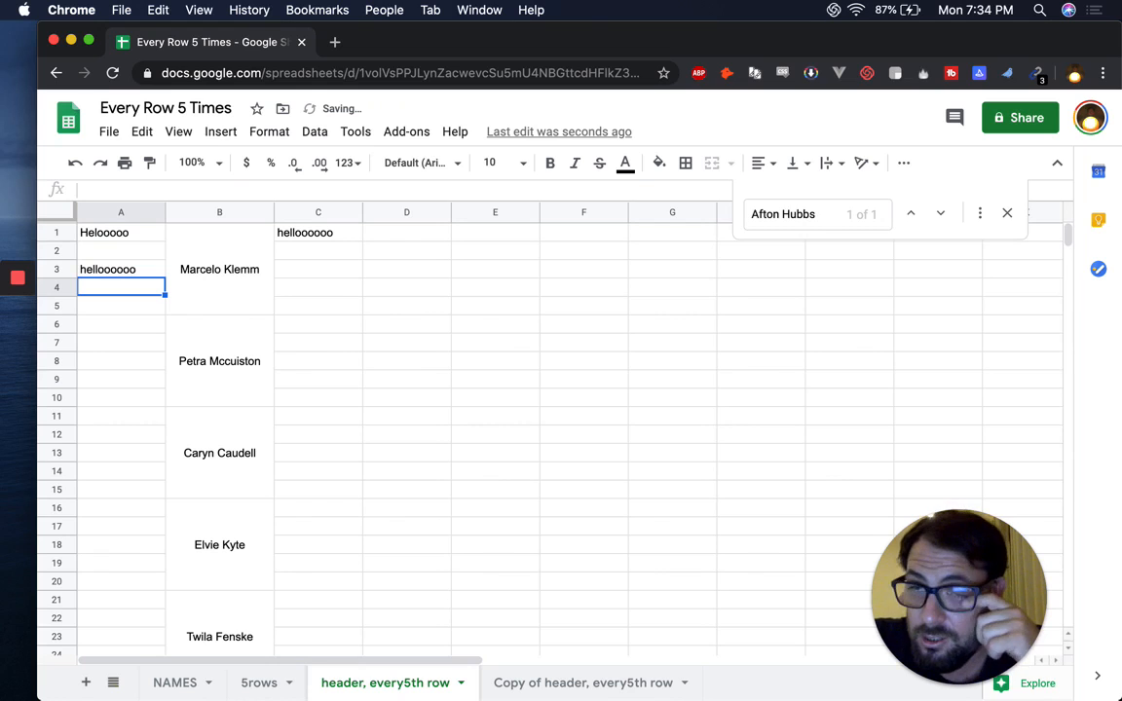
- Clear the sample texts in A1:A3 and the test INDEX formula in C1
click(304, 234)
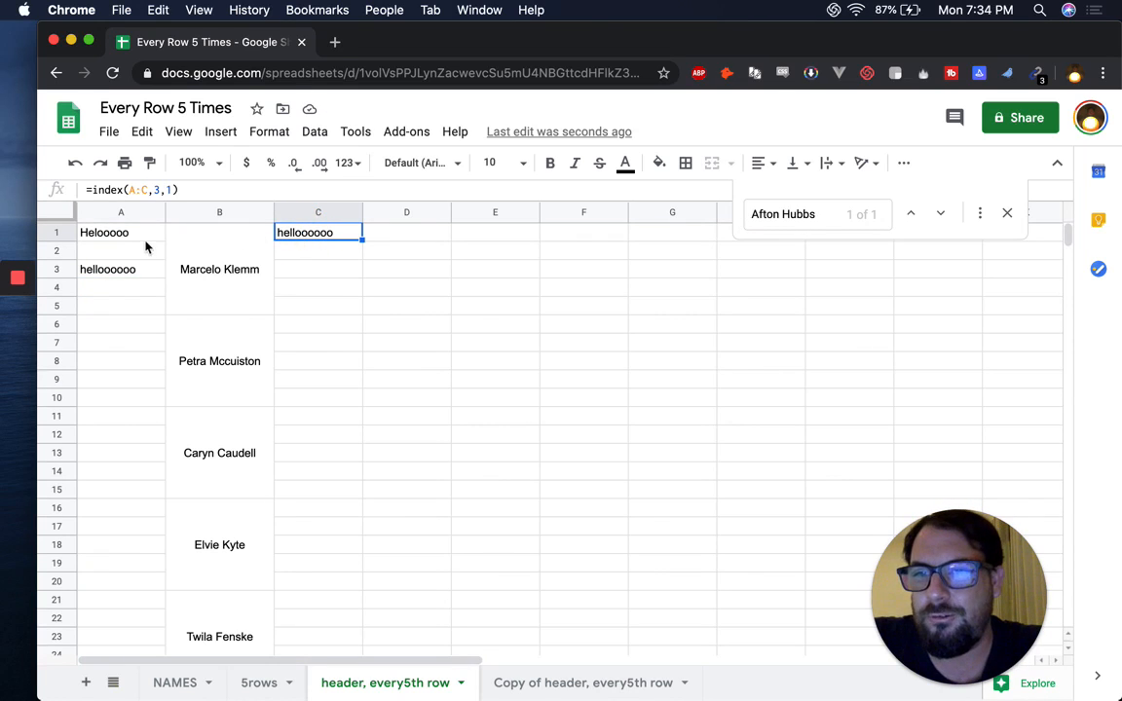
drag(137, 236, 163, 273)
key(Delete)
click(310, 232)
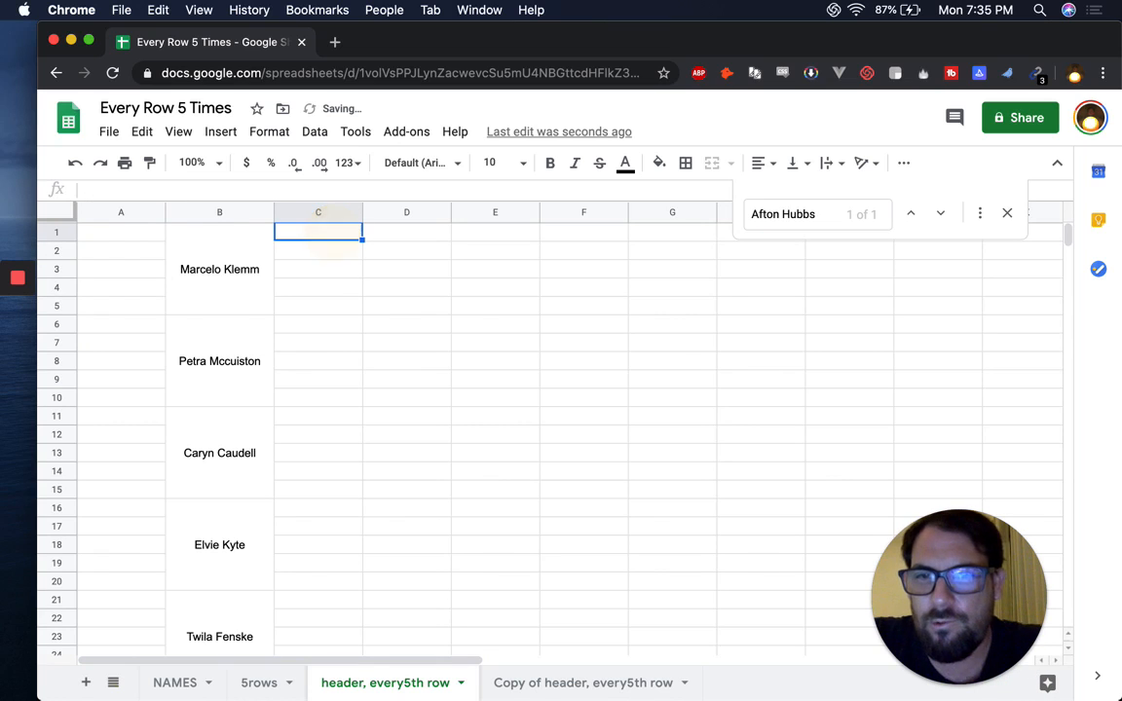
- Check the NAMES list against the INDEX formula in the first merged name block of the "header, every5th row" sheet
click(181, 684)
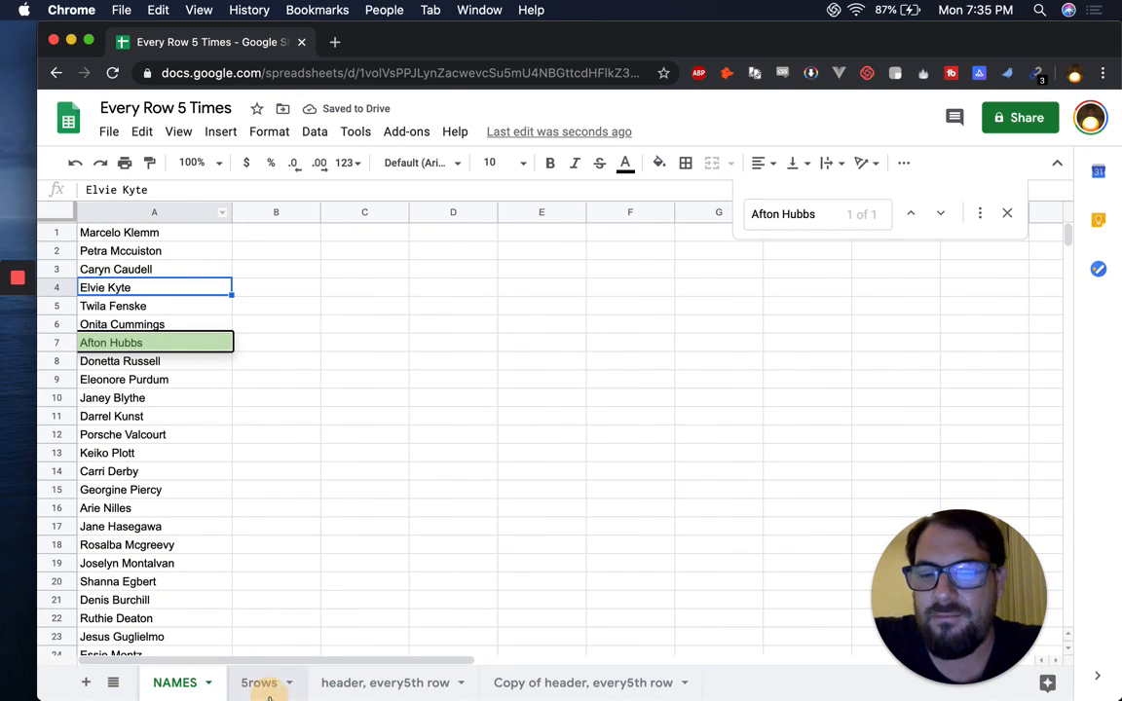
click(388, 683)
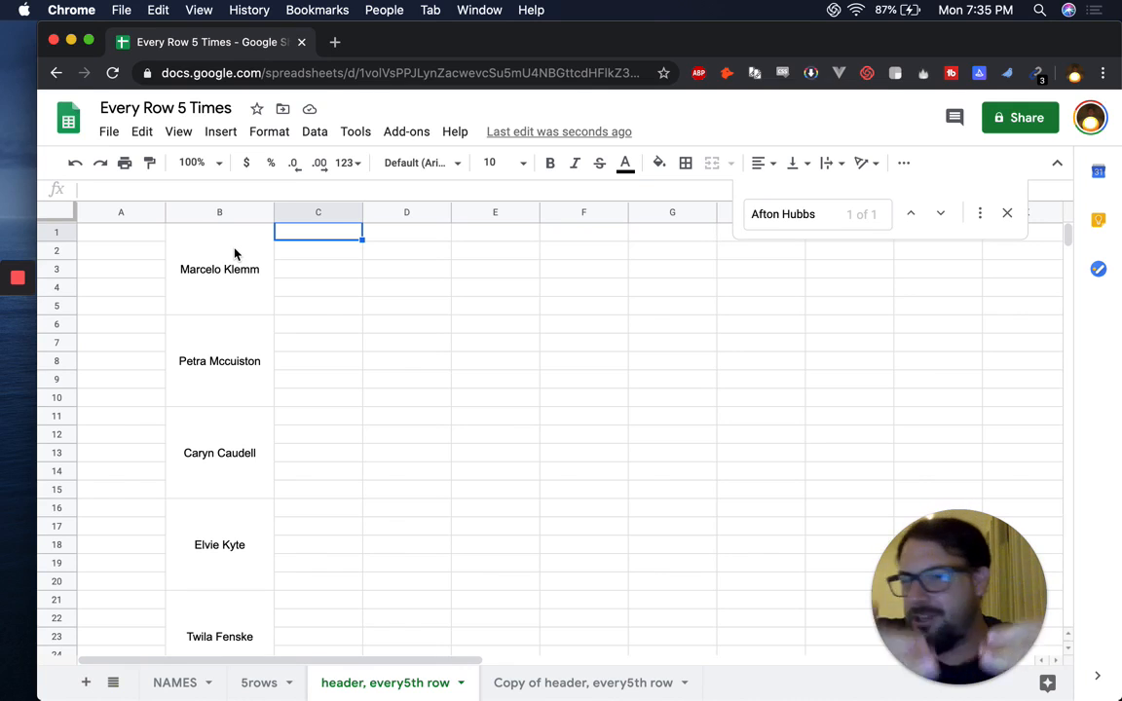
click(263, 263)
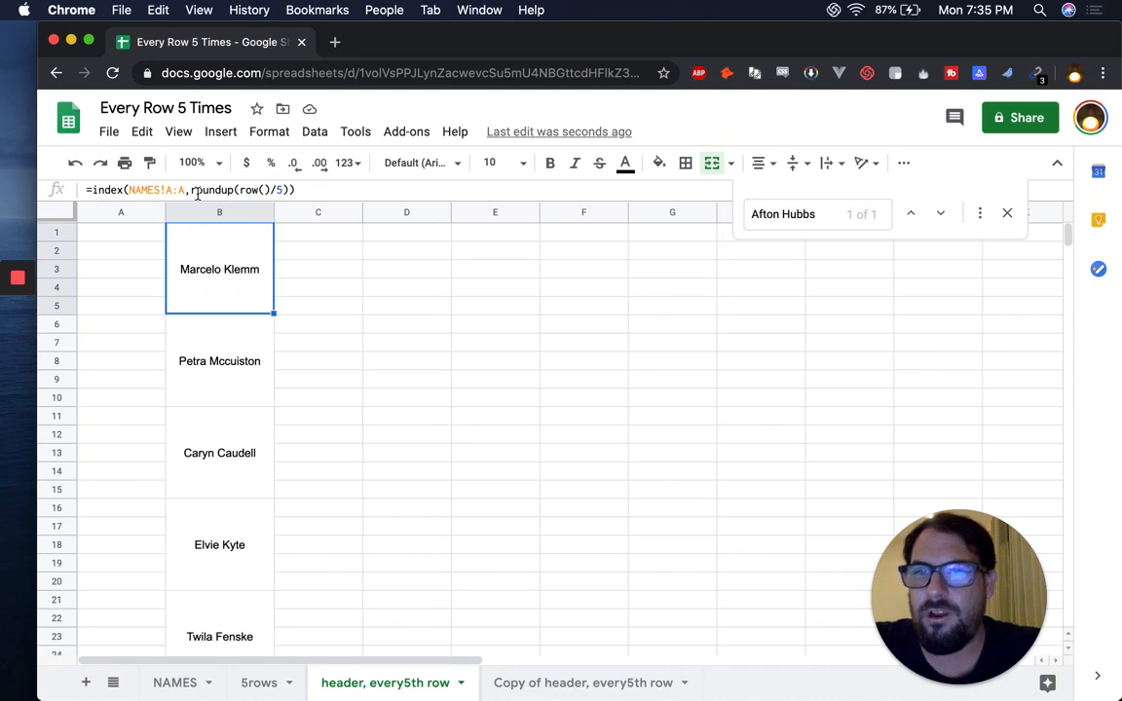
- Merge cells D1:D5 on the "header, every5th row" sheet into one block
click(323, 234)
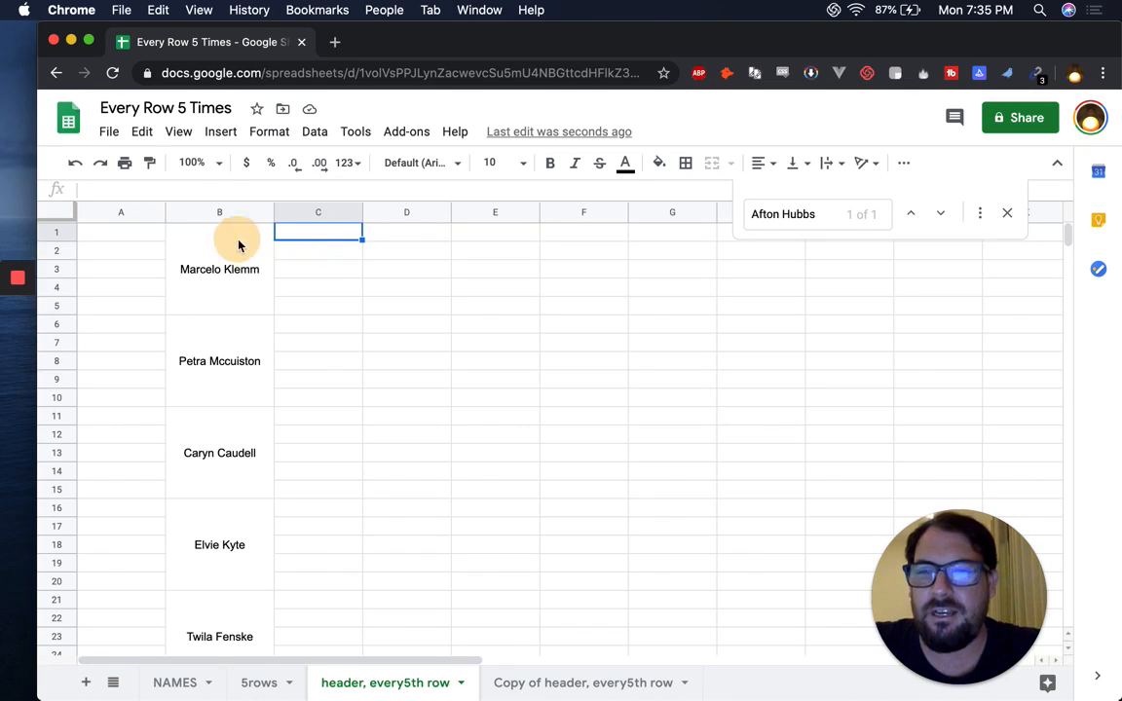
click(192, 229)
drag(406, 231, 404, 303)
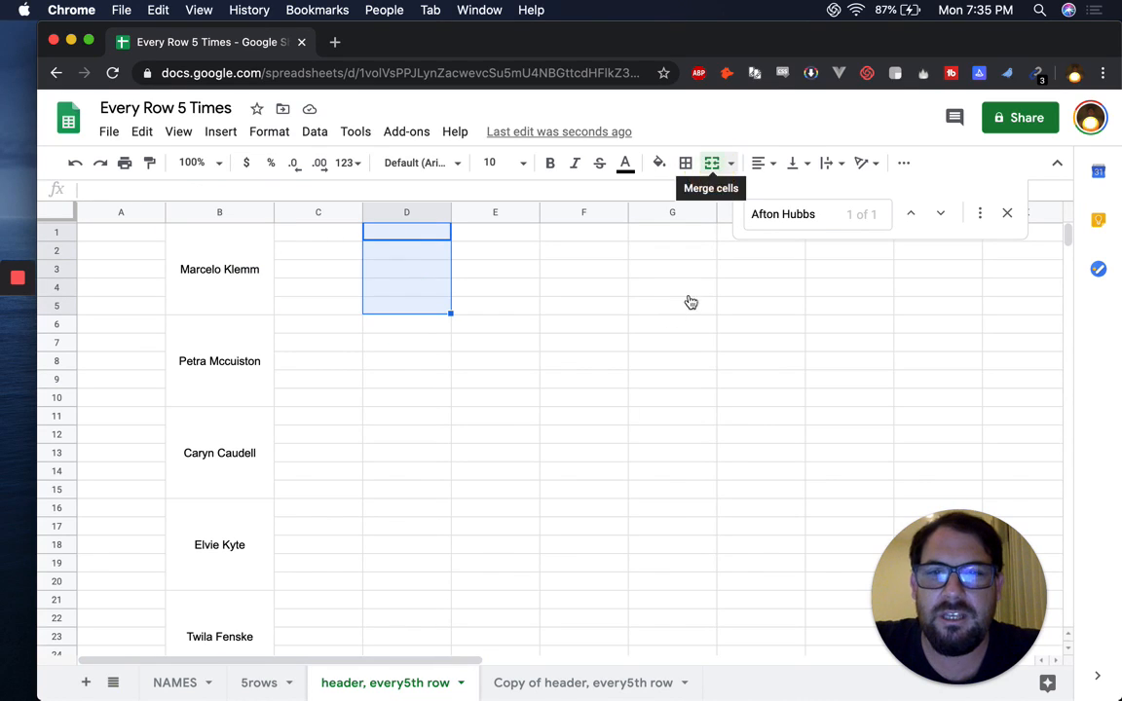
click(712, 162)
- Copy the merged D1:D5 block down the rest of column D to make consecutive five-row merged blocks
key(Down)
key(super+c)
key(Up)
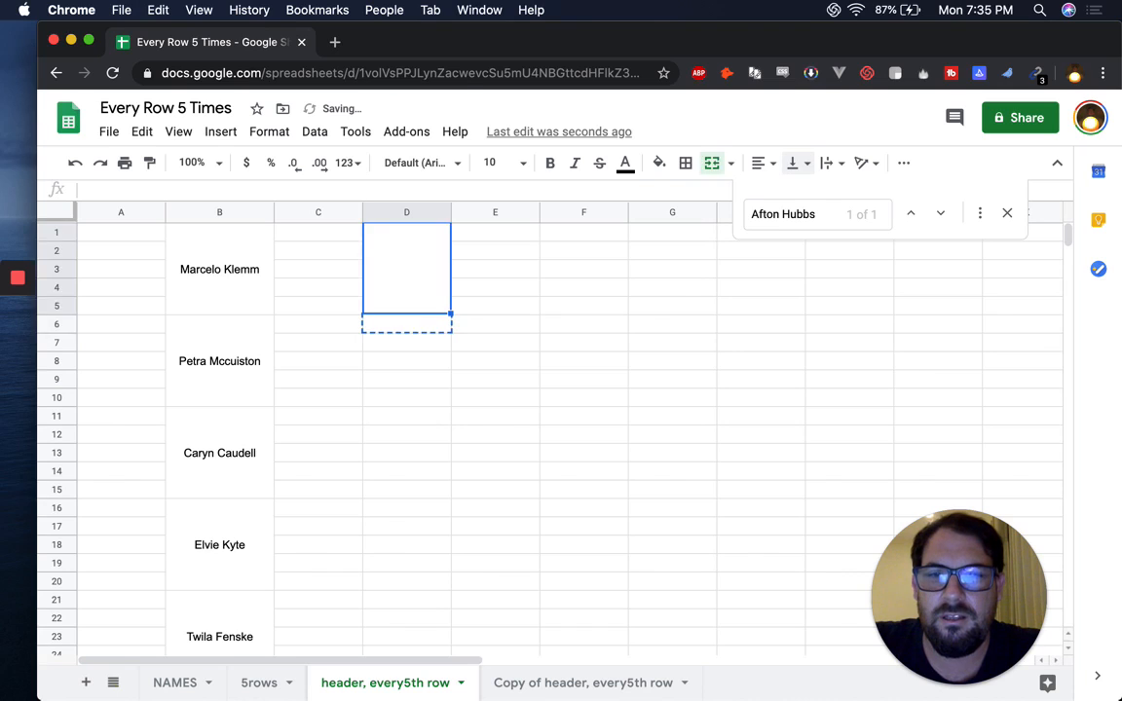
key(Down)
key(super+v)
key(Up)
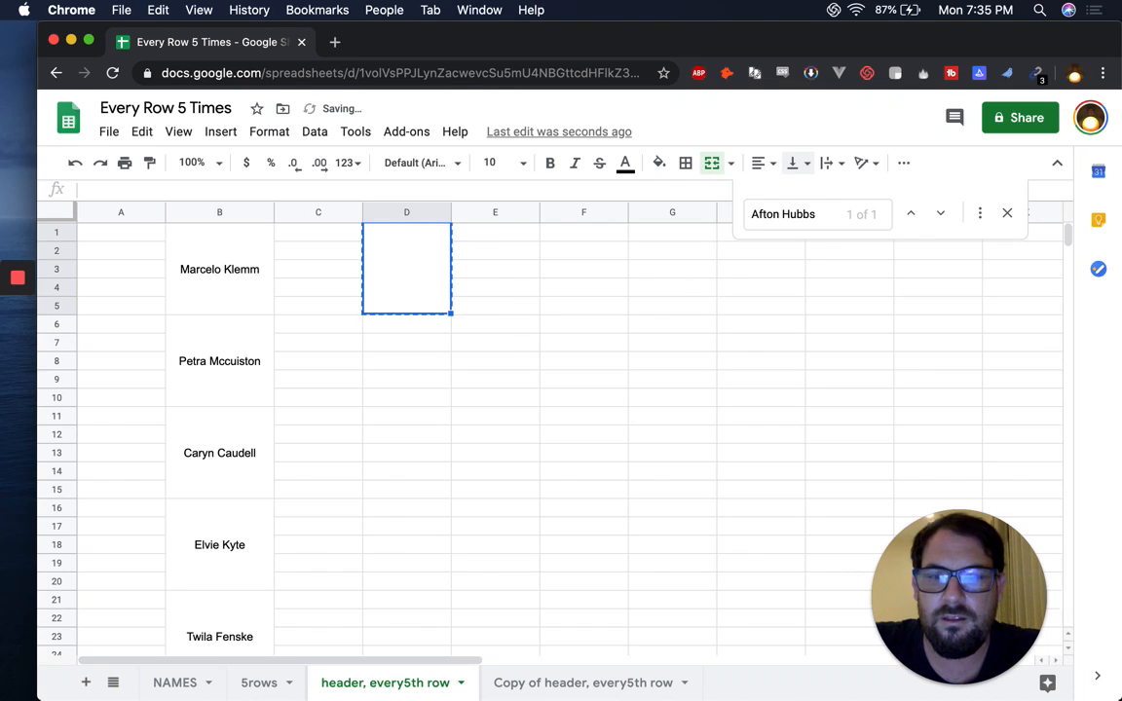
key(Down)
key(Up)
key(super+c)
key(super+shift+Down)
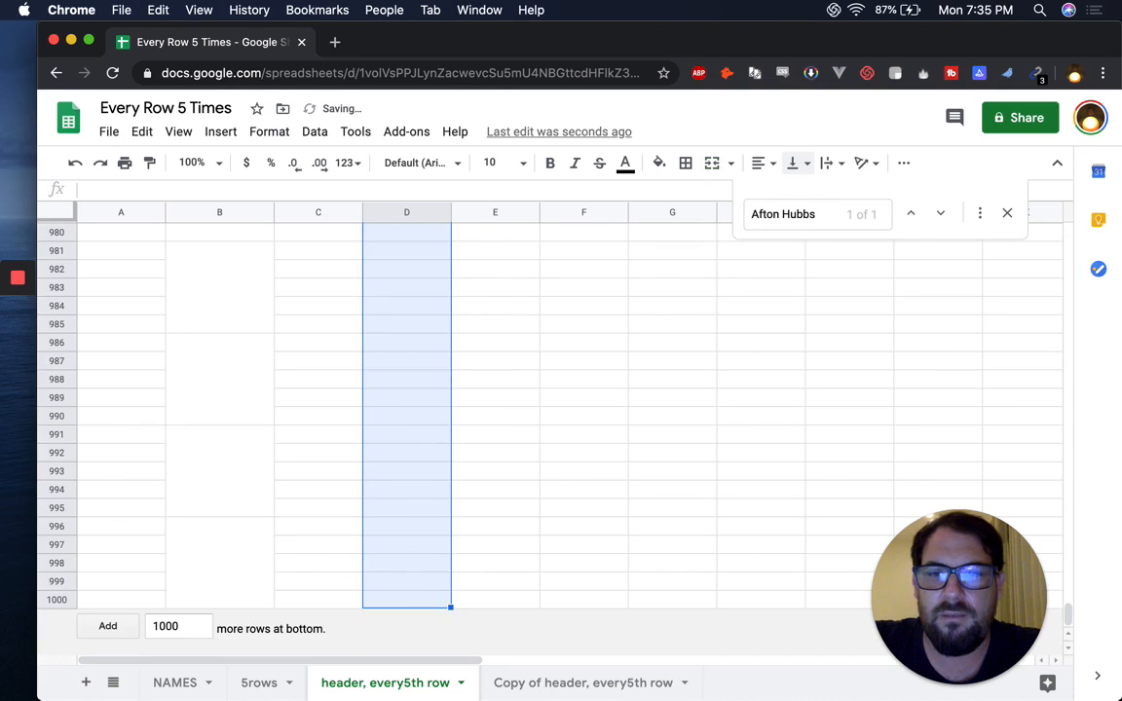
key(super+v)
key(Up)
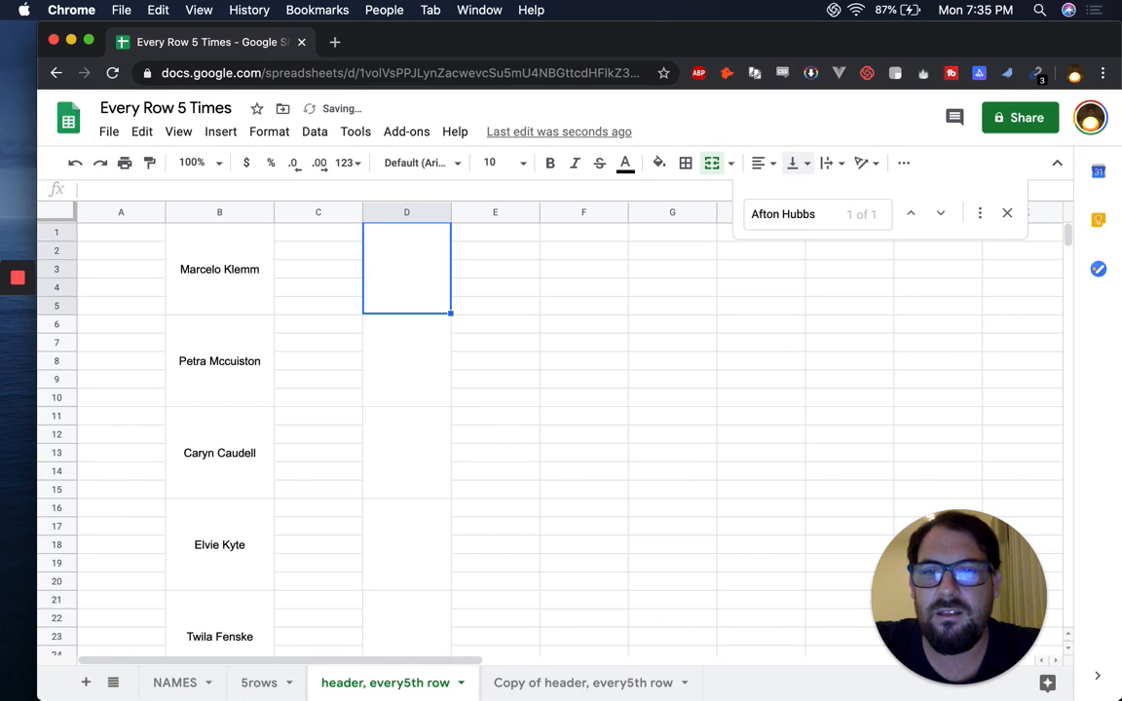
text(=)
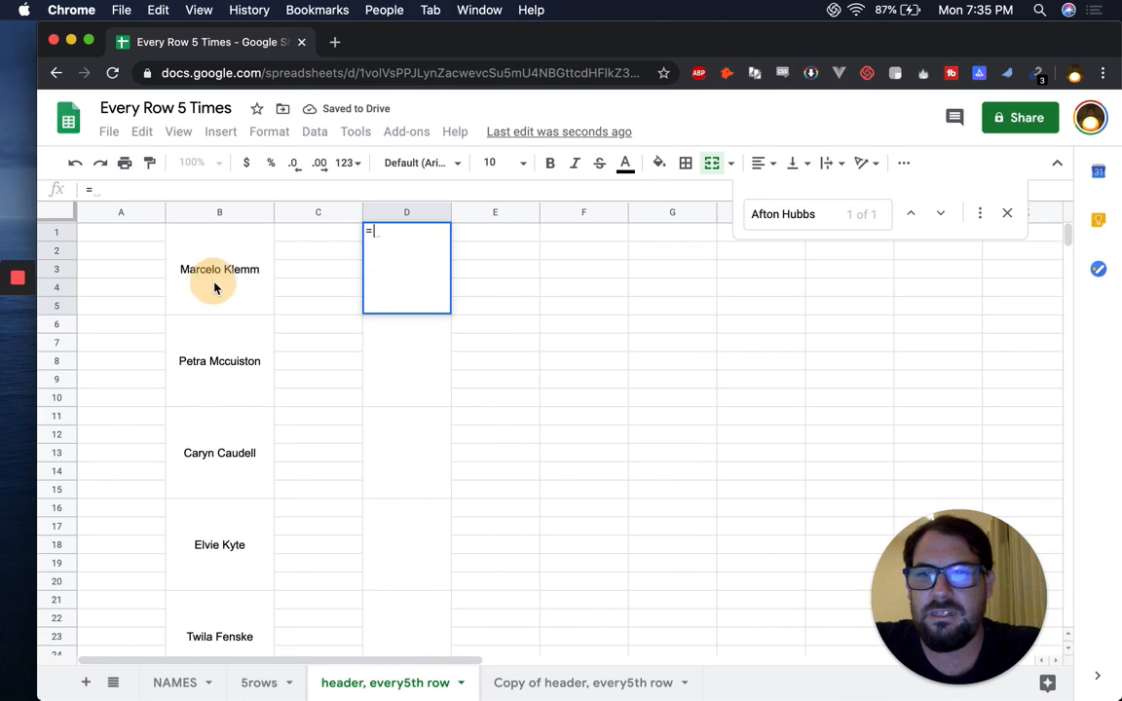
click(258, 283)
key(Escape)
- Write the formula =row()/5 in the merged block D1:D5
double_click(392, 249)
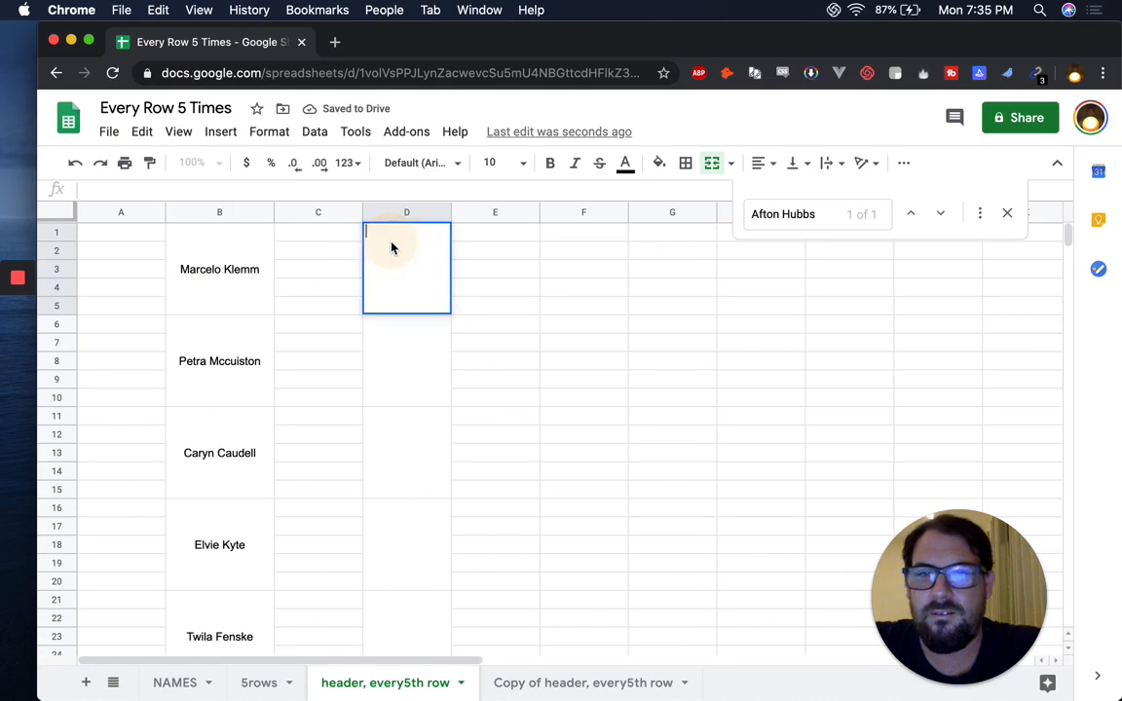
text(=row()
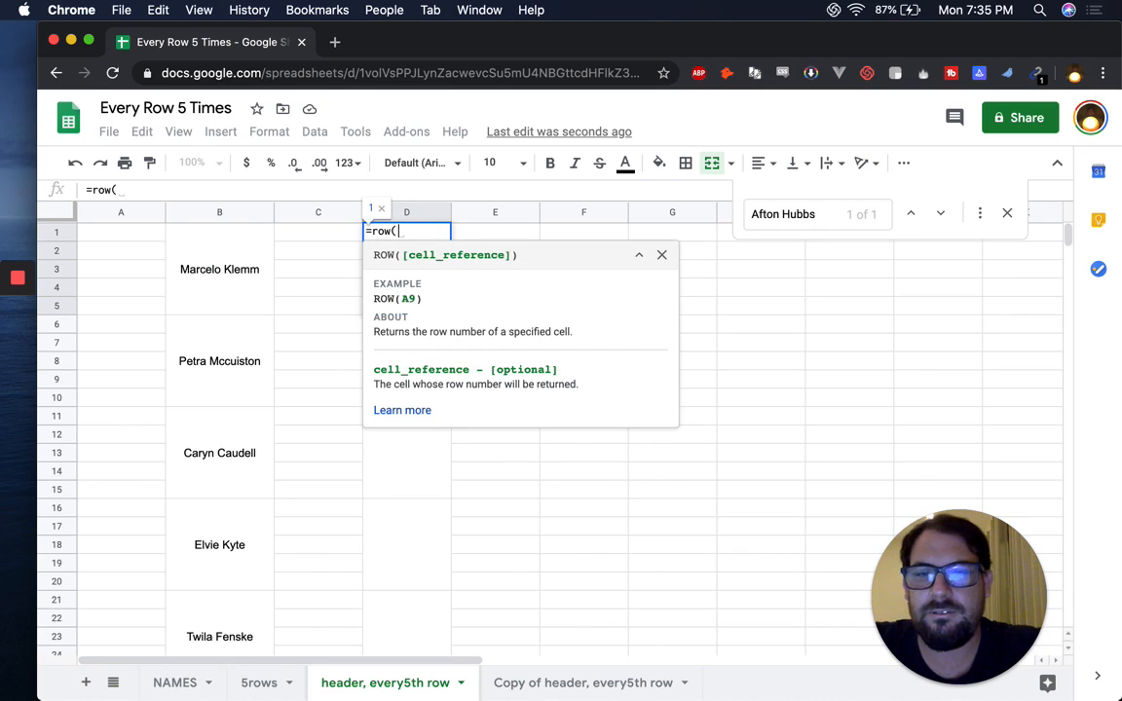
text())
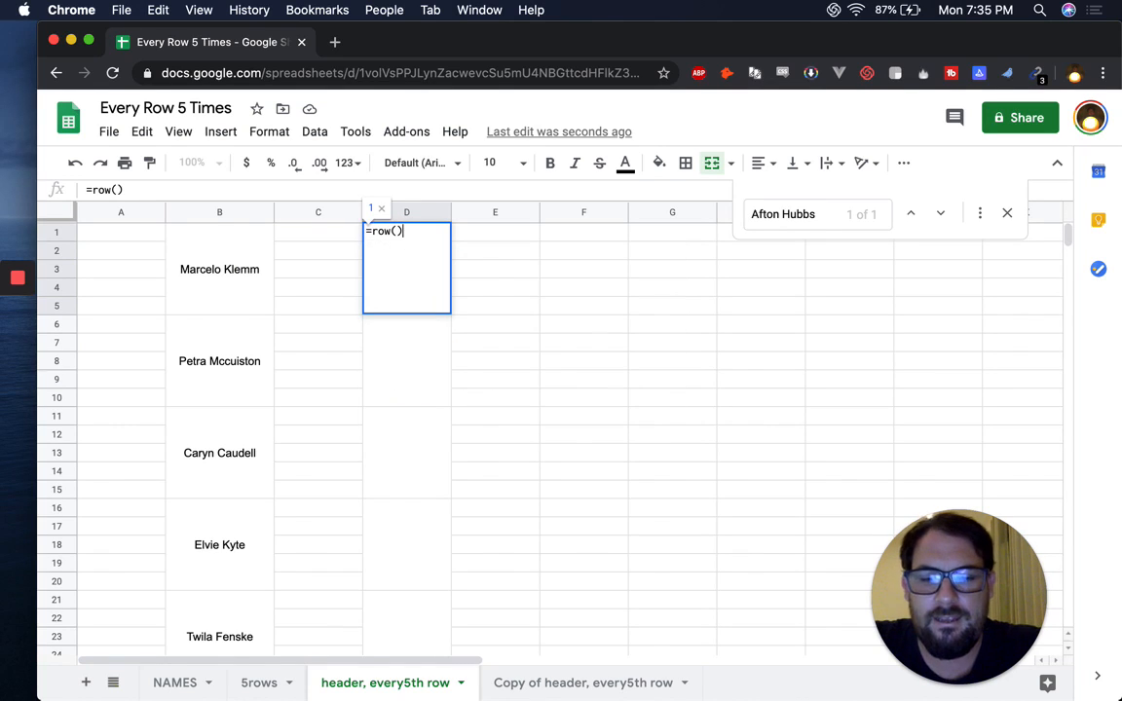
text(/5)
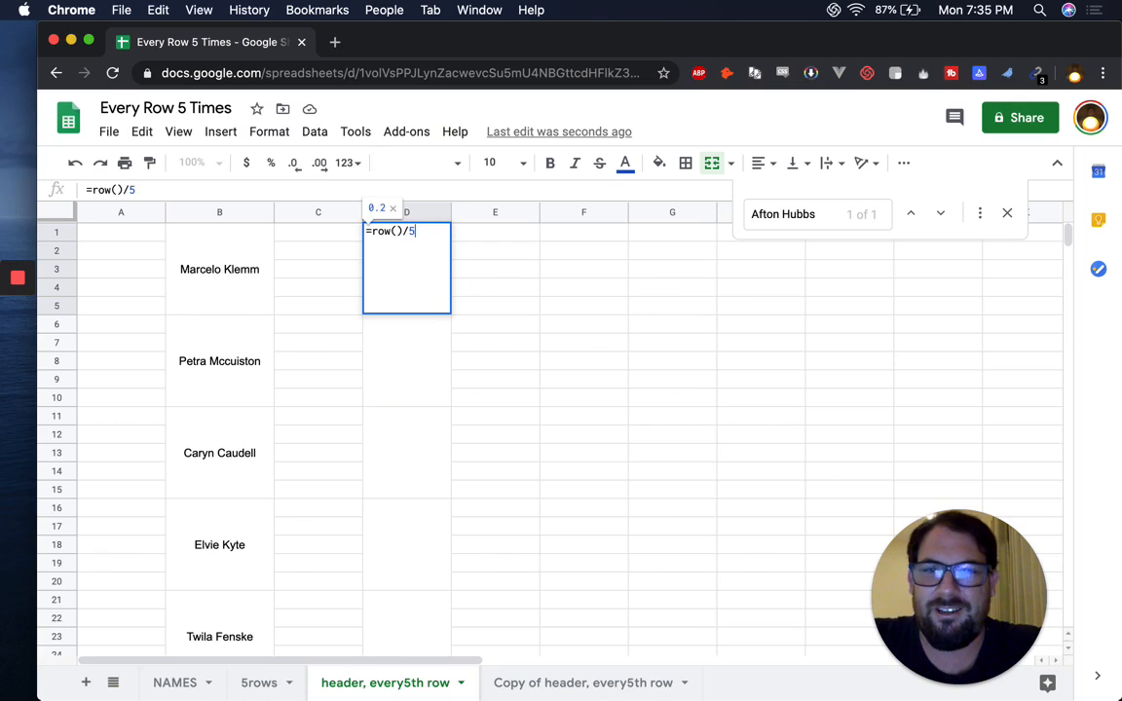
- Wrap the row calculation in D1 in ROUNDUP, giving =roundup(row()/5)
key(Left)
key(Left)
key(Left)
key(Left)
key(Left)
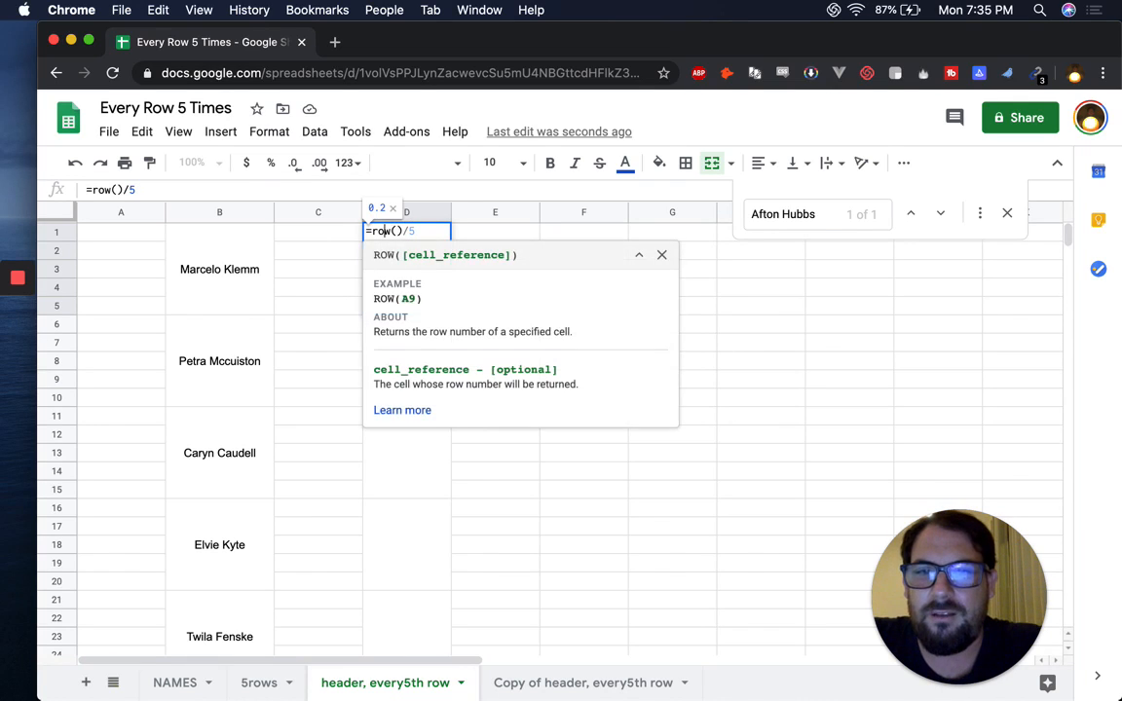
text(roundup()
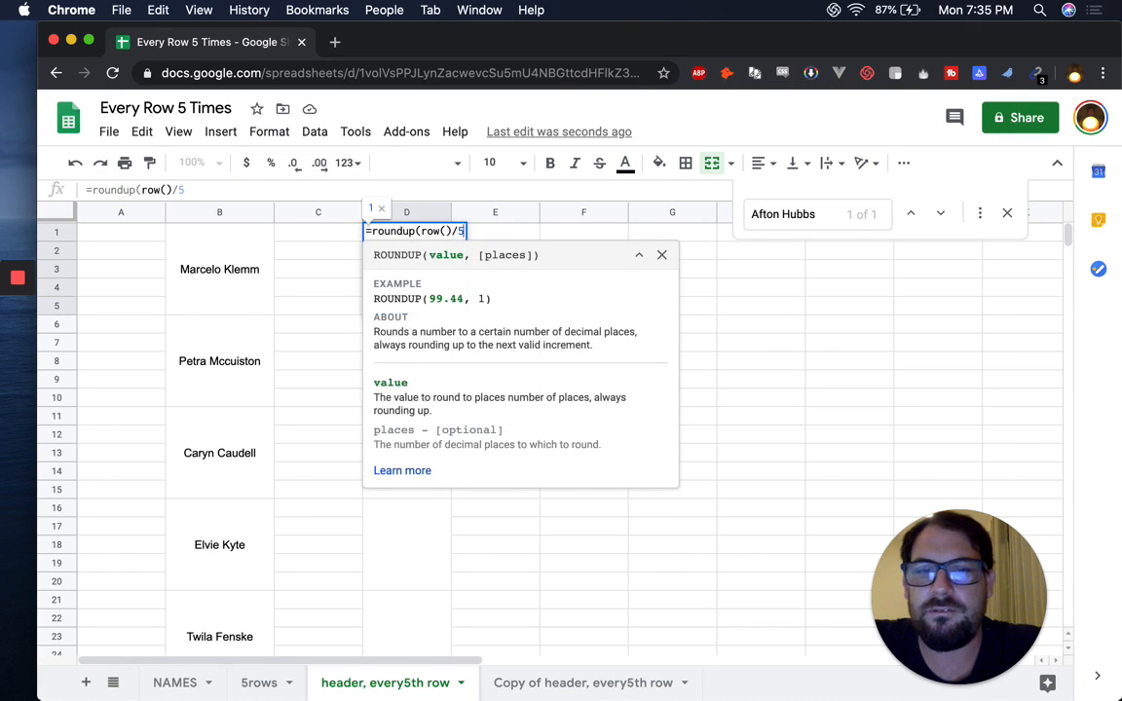
key(End)
text())
key(Return)
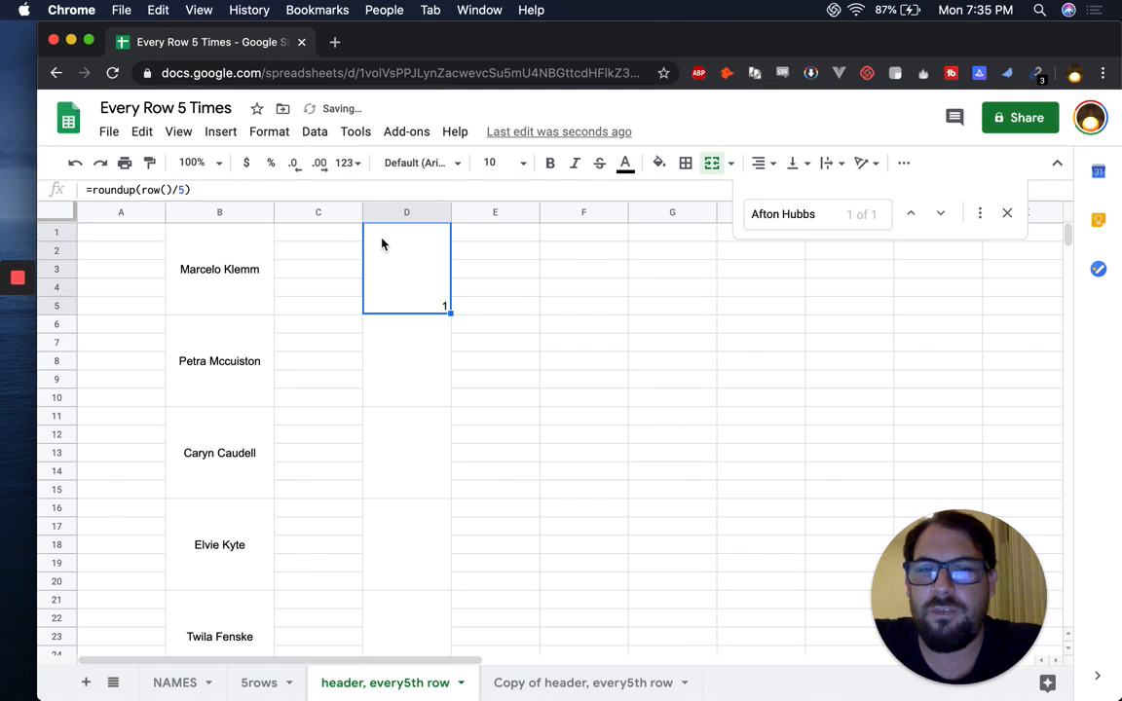
- Try to paste the ROUNDUP formula from D1 into the merged blocks below it
key(super+c)
key(Down)
key(super+v)
key(Down)
key(Up)
key(super+v)
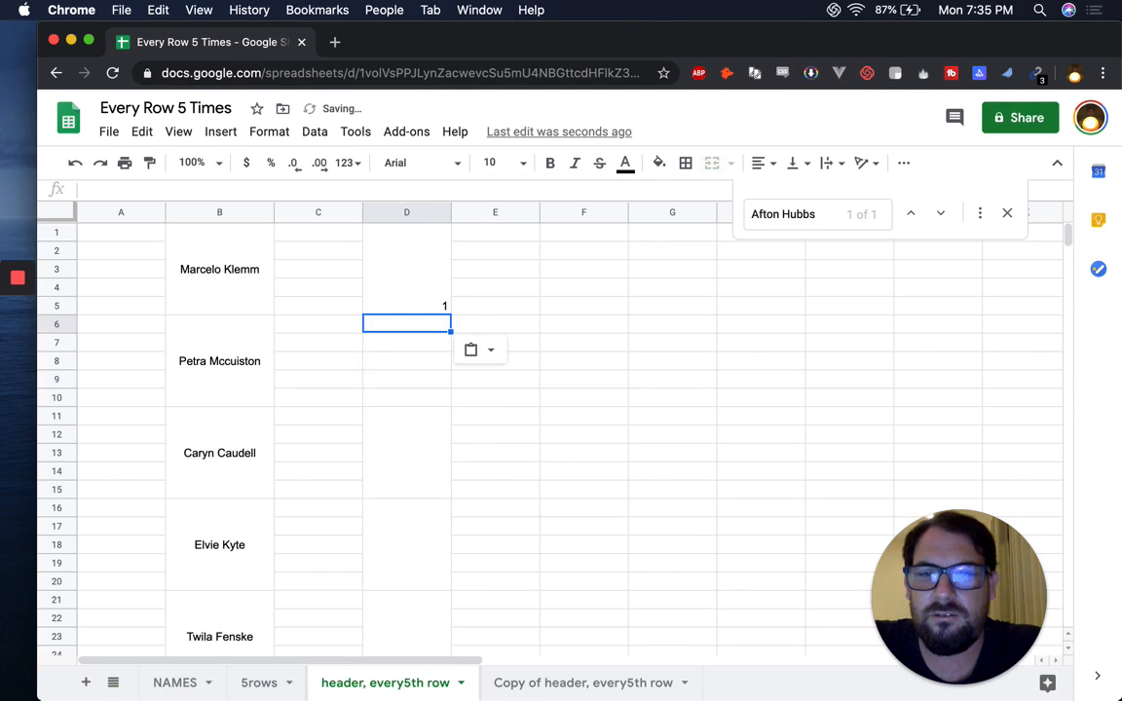
key(super+z)
- Copy the =roundup(row()/5) formula from D1 into the merged blocks at D6, D11 and D16
key(Up)
key(Down)
key(Up)
key(super+c)
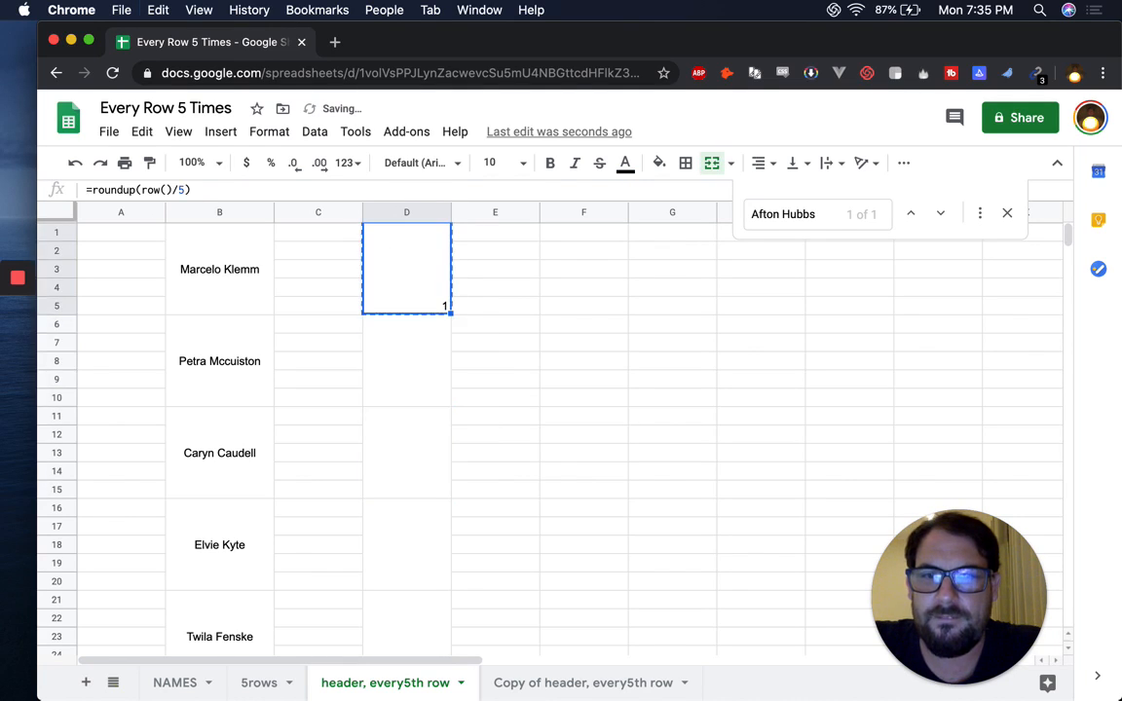
key(Down)
key(super+v)
key(Down)
key(super+v)
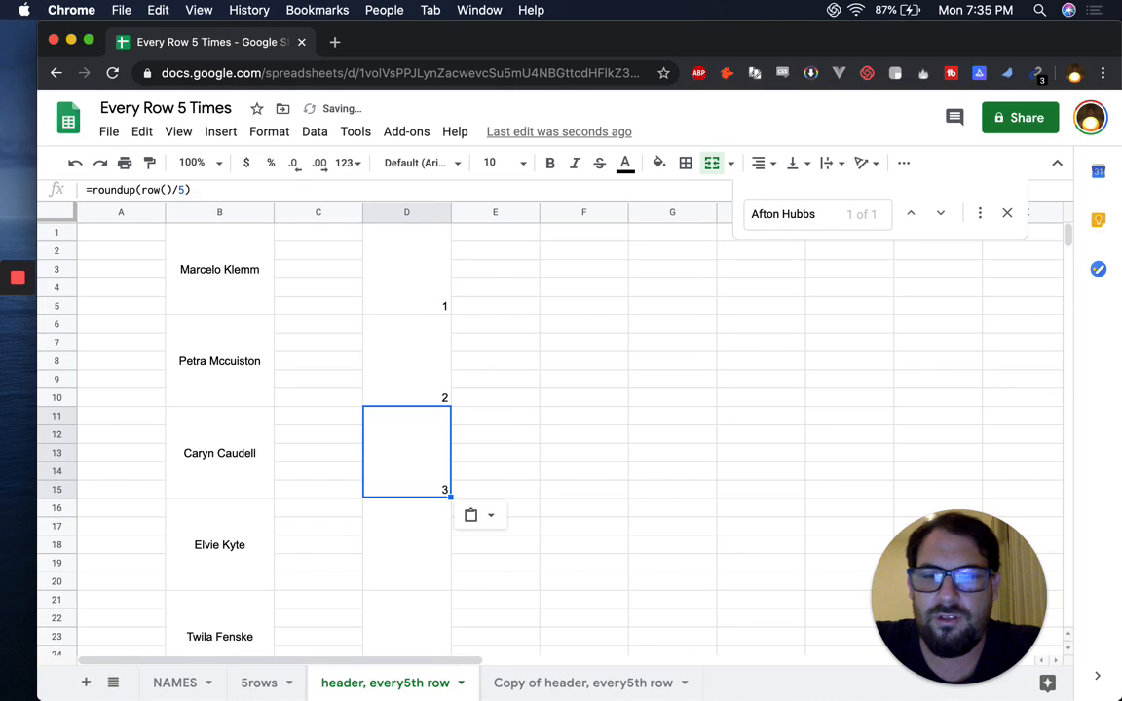
key(Down)
key(super+v)
- Remove the division by 5 from the D1 formula, leaving =roundup(row())
key(Up)
key(Up)
key(Up)
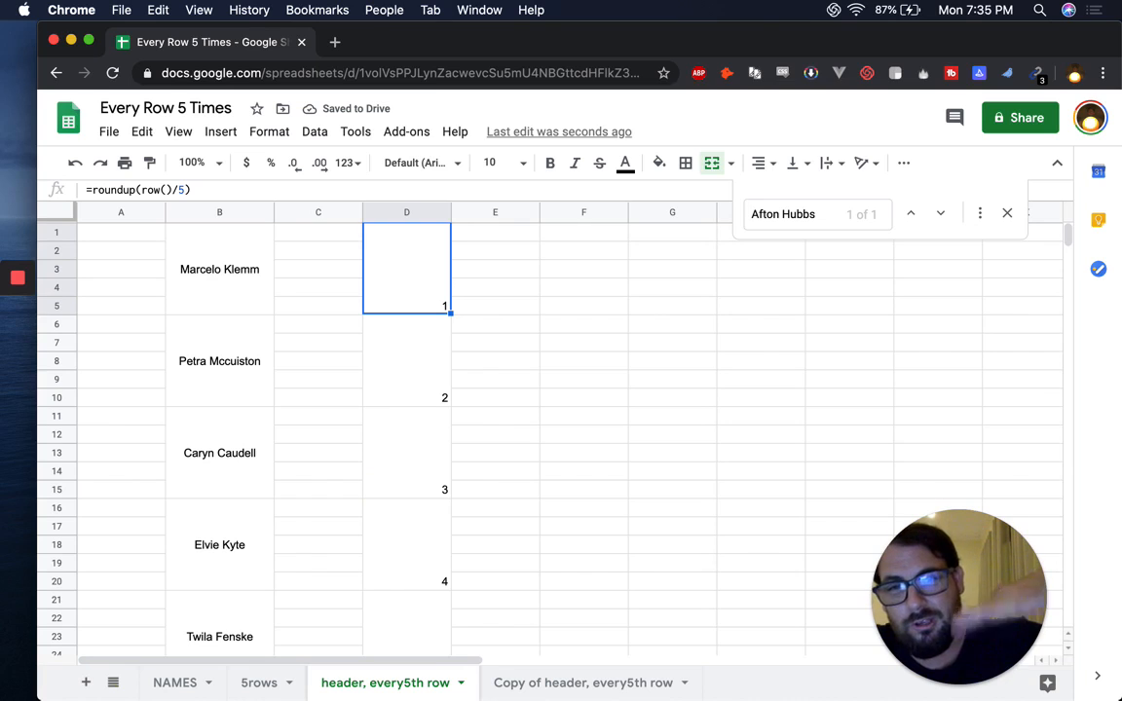
double_click(393, 260)
key(BackSpace)
key(BackSpace)
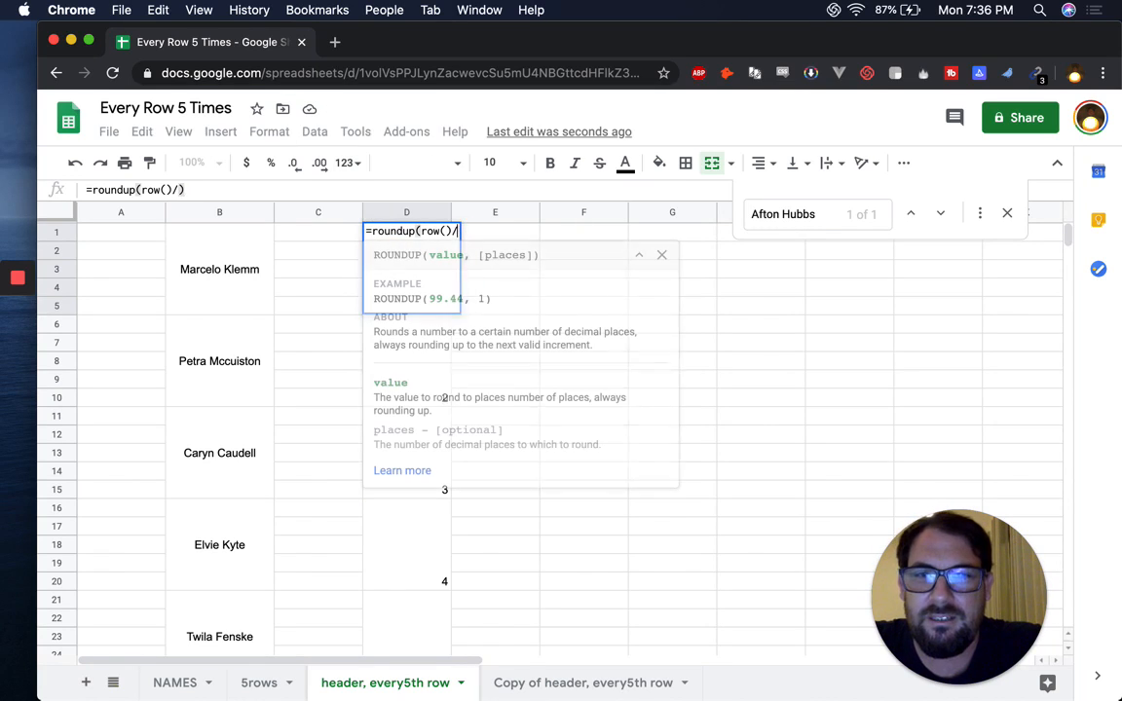
key(ctrl+Return)
- Copy the =roundup(row()) formula from D1 into the merged blocks at D6, D11 and D16
key(super+c)
key(Down)
key(super+v)
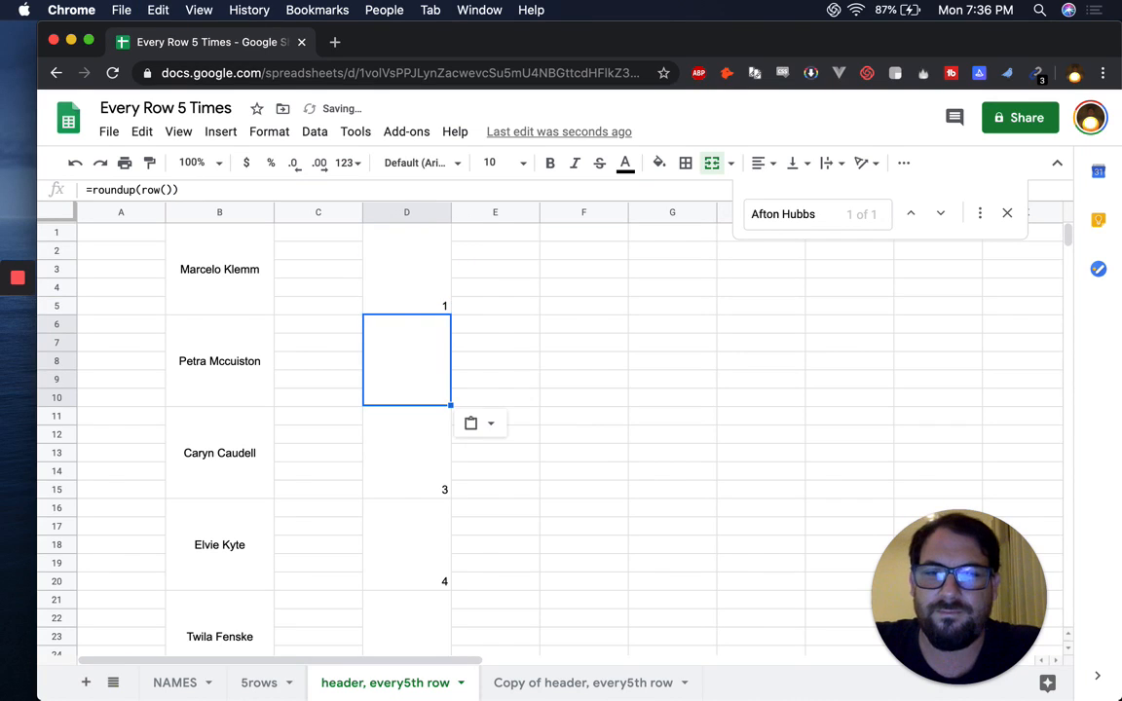
key(Down)
key(super+v)
key(Down)
key(super+v)
- Add the division by 5 back to the D1 formula, giving =roundup(row()/5)
key(Up)
key(Up)
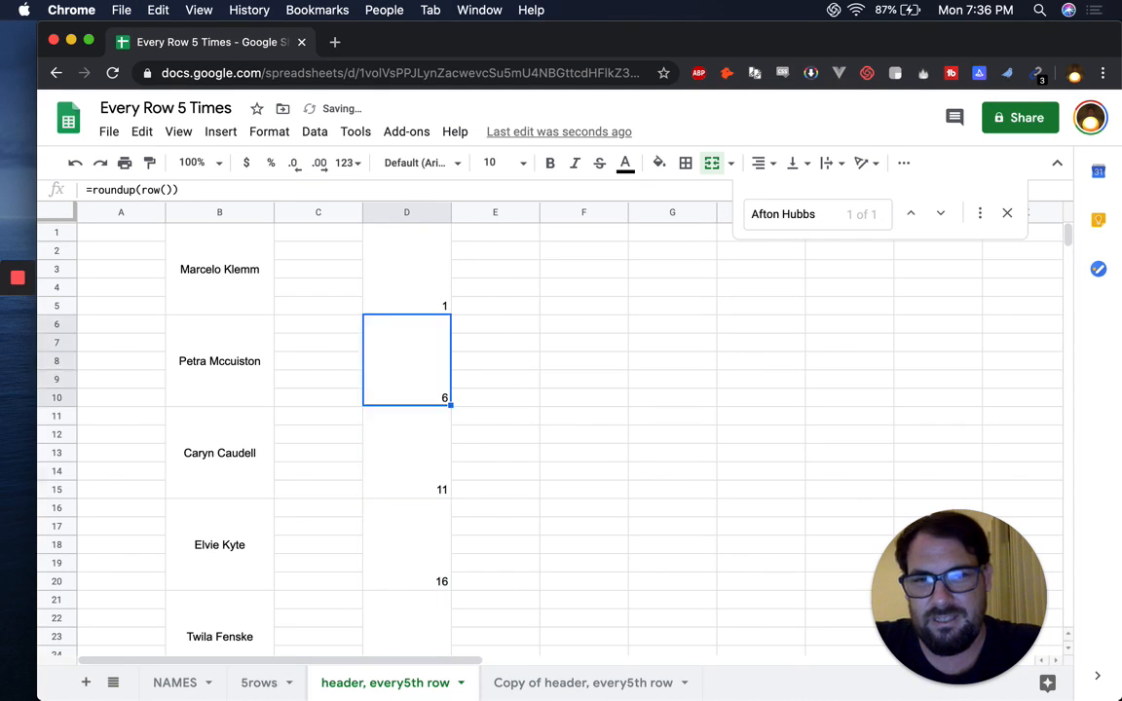
key(Up)
double_click(372, 243)
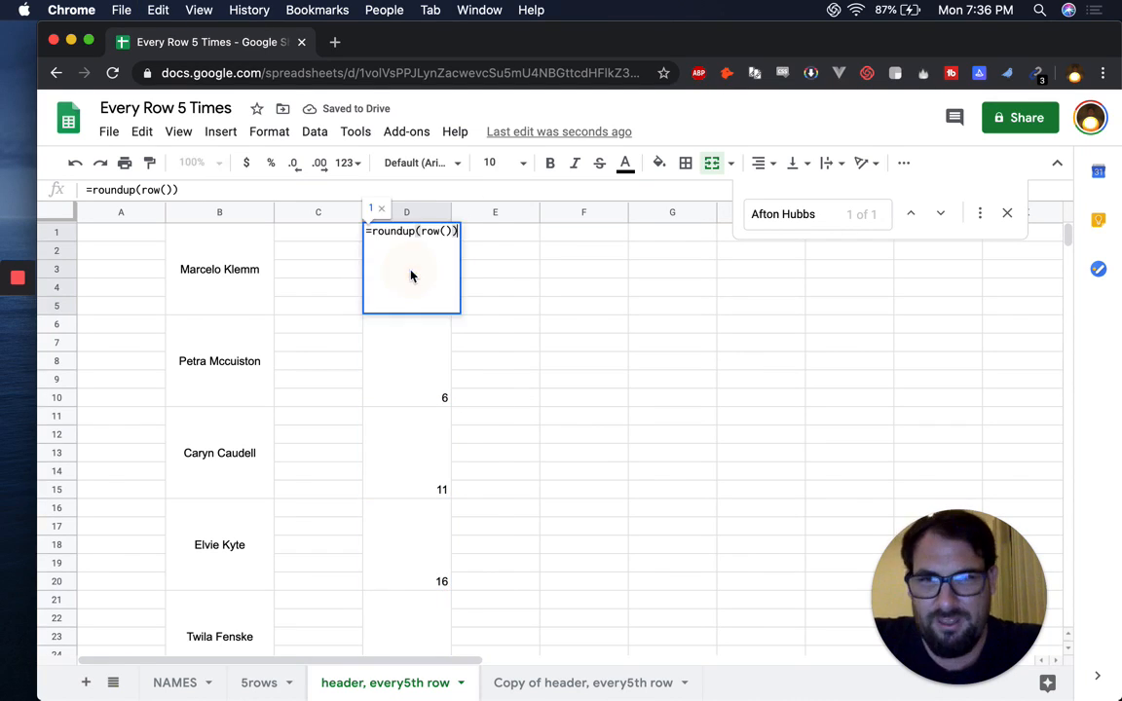
key(Left)
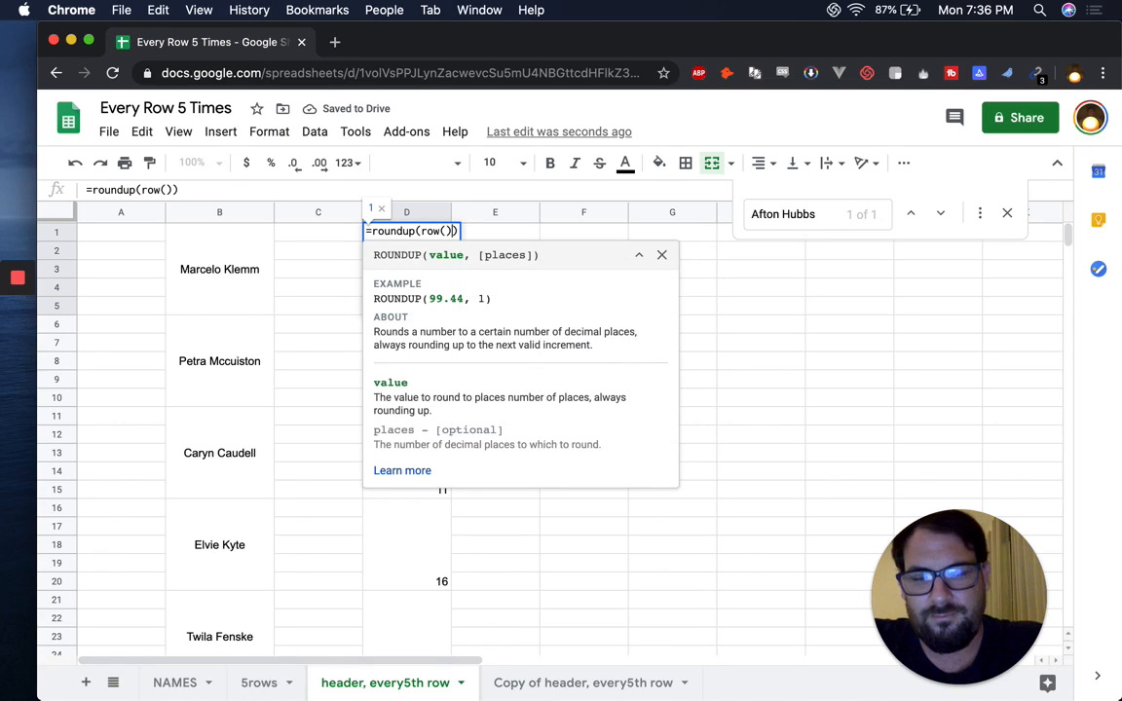
text(/5)
key(Return)
- Fill the merged blocks at D6, D11, D16 and D21 with the =roundup(row()/5) formula from D1
key(Up)
key(super+c)
key(Down)
key(super+v)
key(Down)
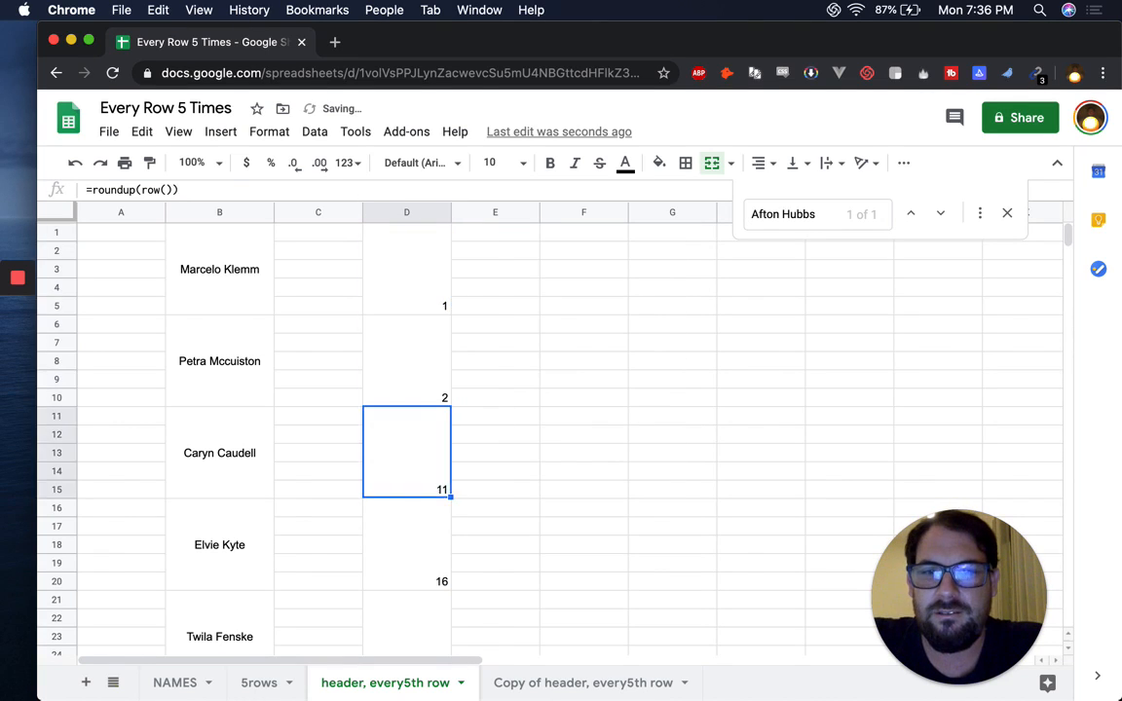
key(super+v)
key(Down)
key(super+v)
key(Down)
key(super+v)
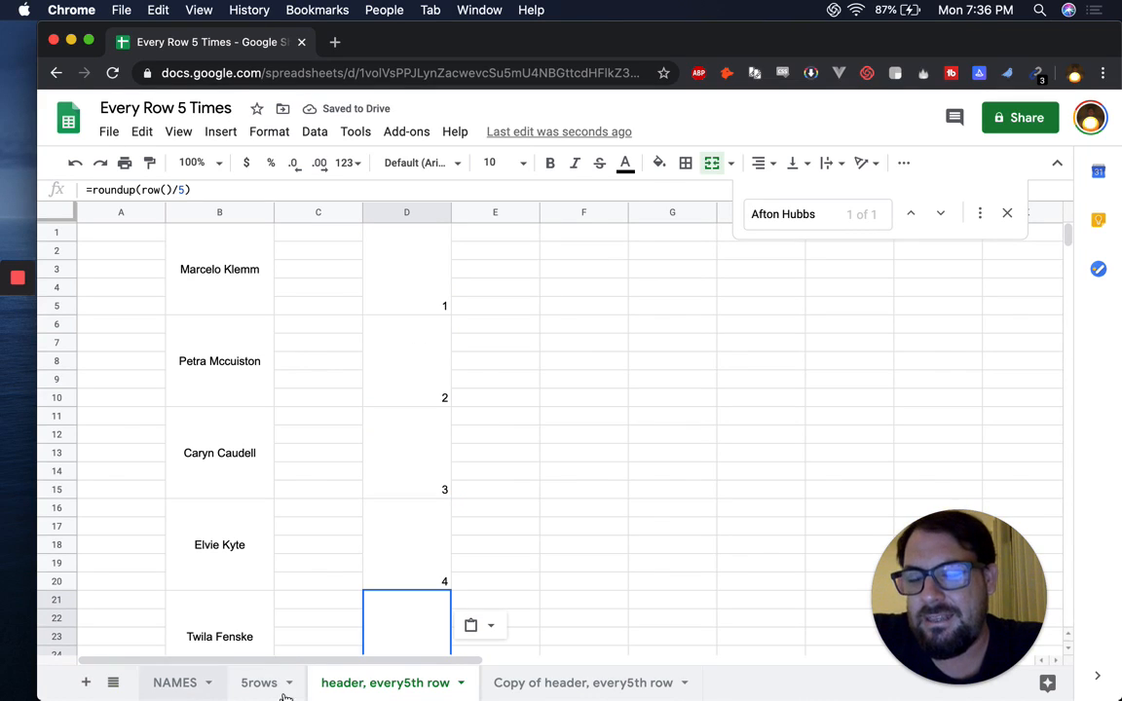
- Wrap the D1 formula in INDEX over the NAMES sheet's column A, giving =index(NAMES!A:A,roundup(row()/5))
double_click(394, 276)
click(181, 250)
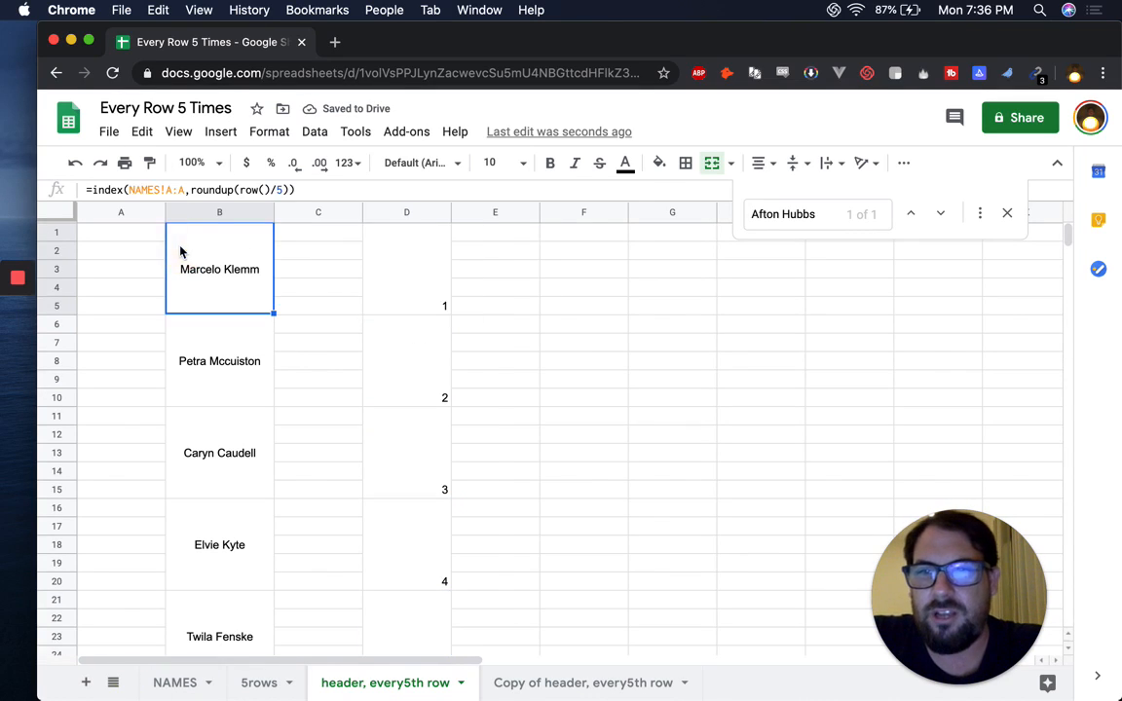
double_click(413, 263)
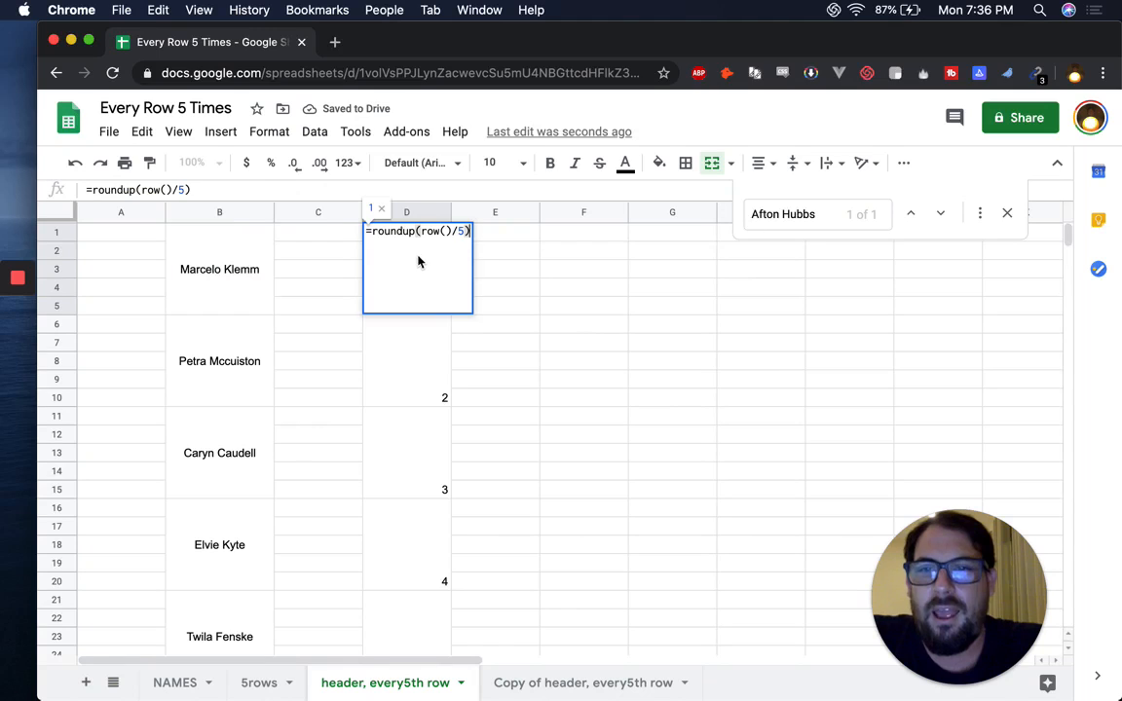
click(373, 230)
text(index()
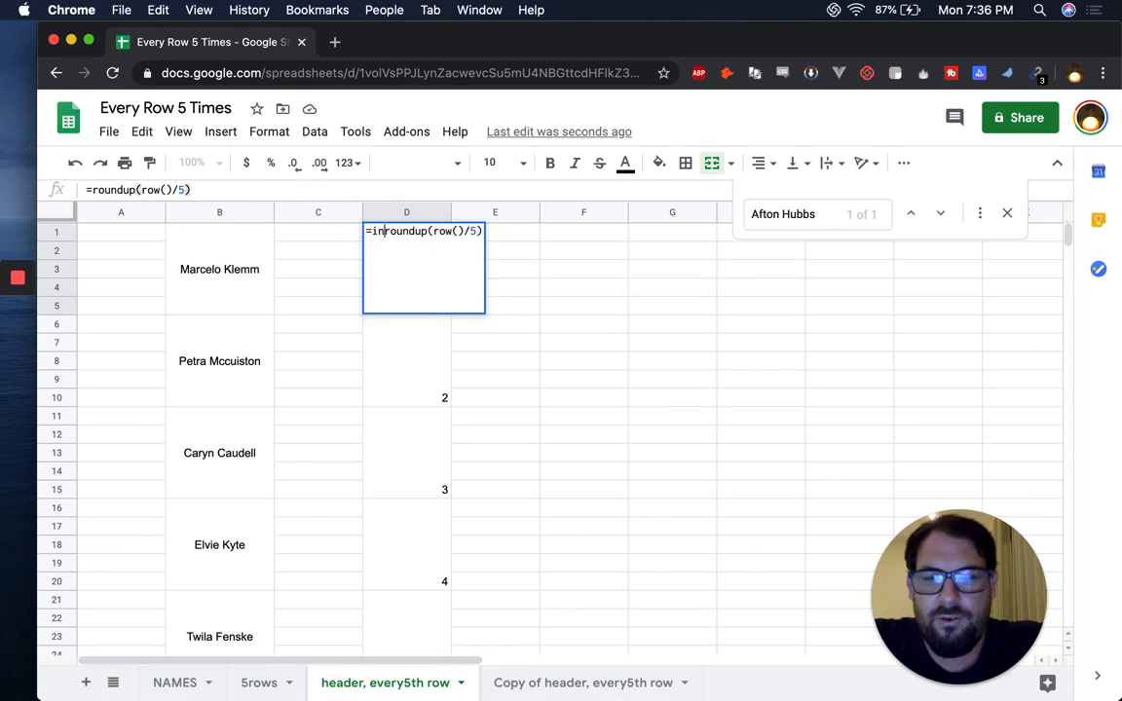
text(NAMES!)
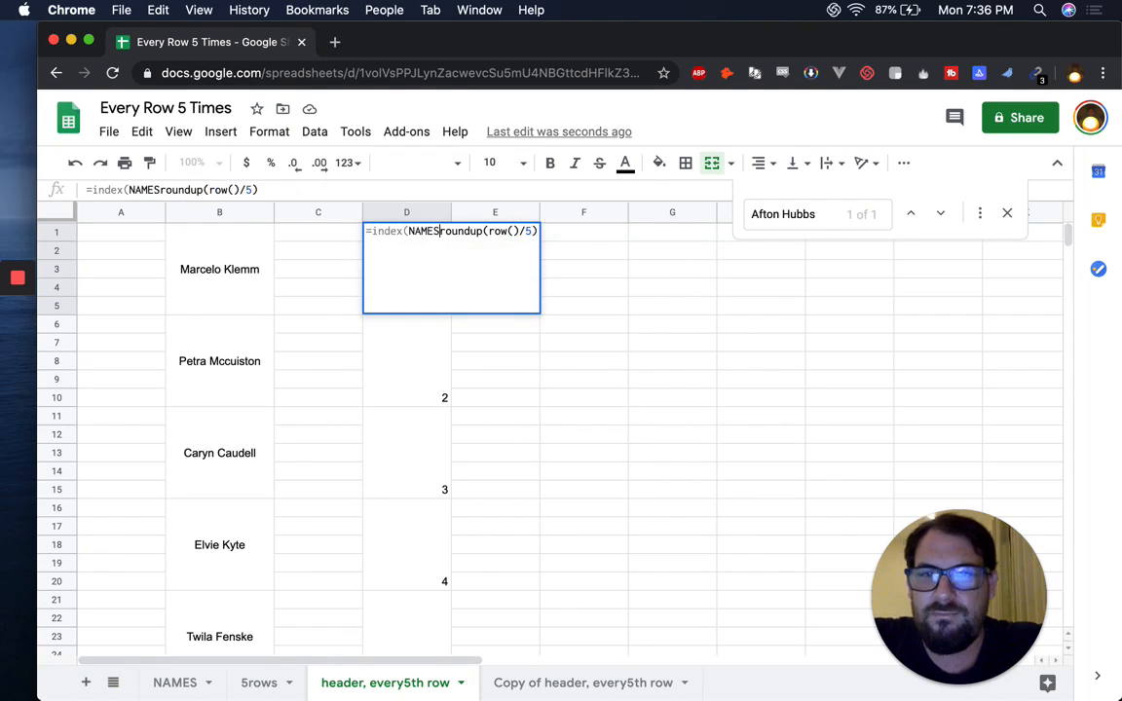
text(A:A)
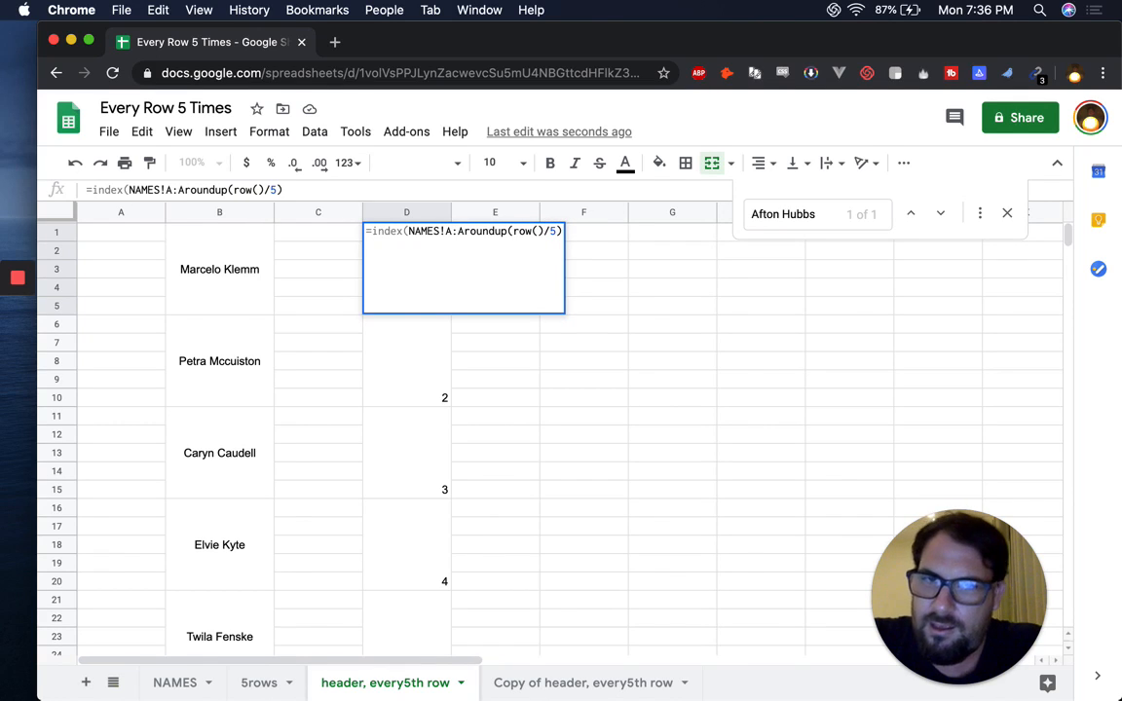
text(,)
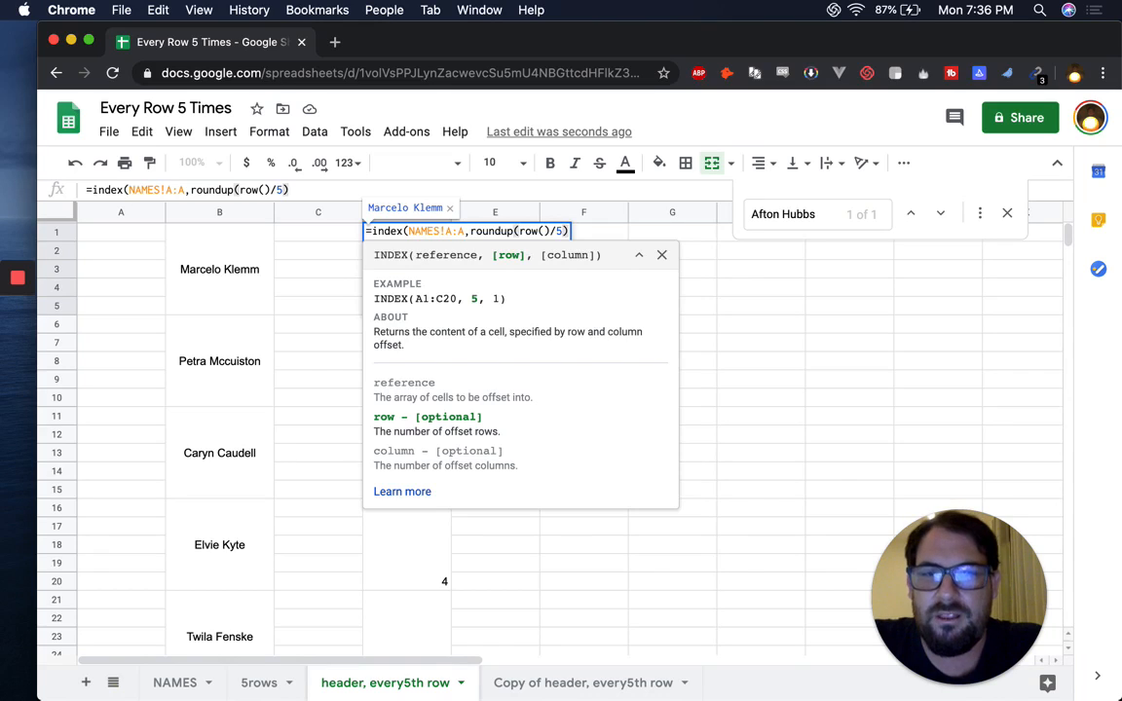
key(Return)
- Copy the INDEX formula from D1 into the merged blocks at D6 and D11
key(Down)
key(super+v)
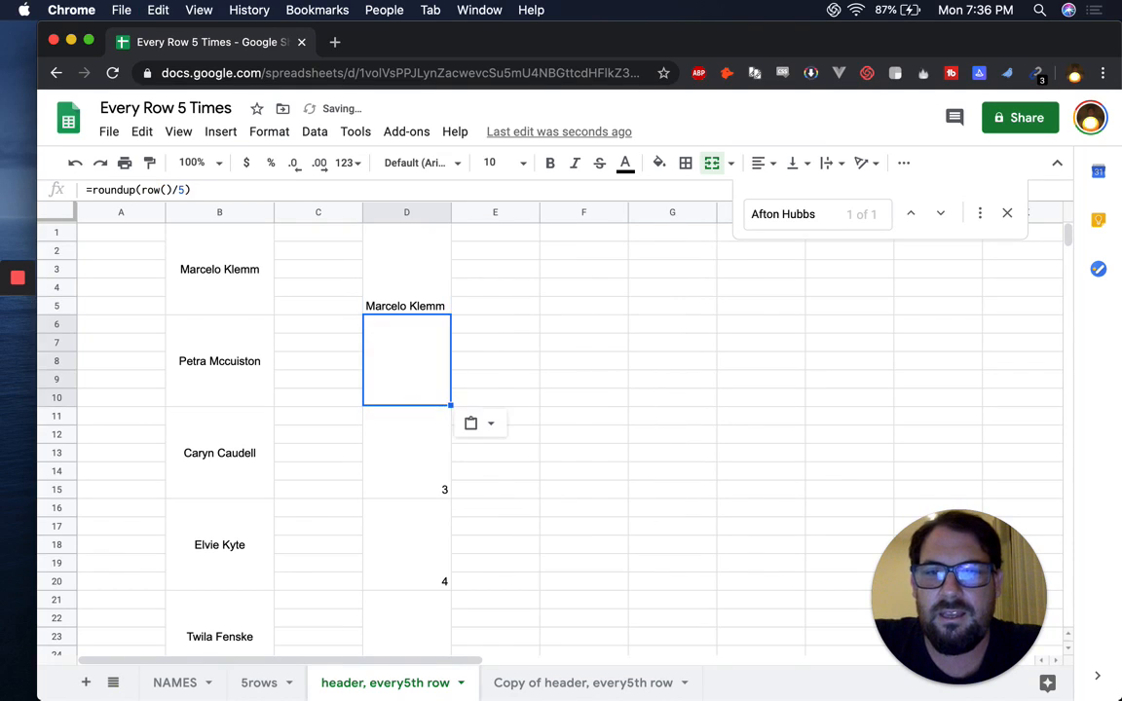
key(Down)
key(Up)
key(Up)
key(super+c)
key(Down)
key(super+v)
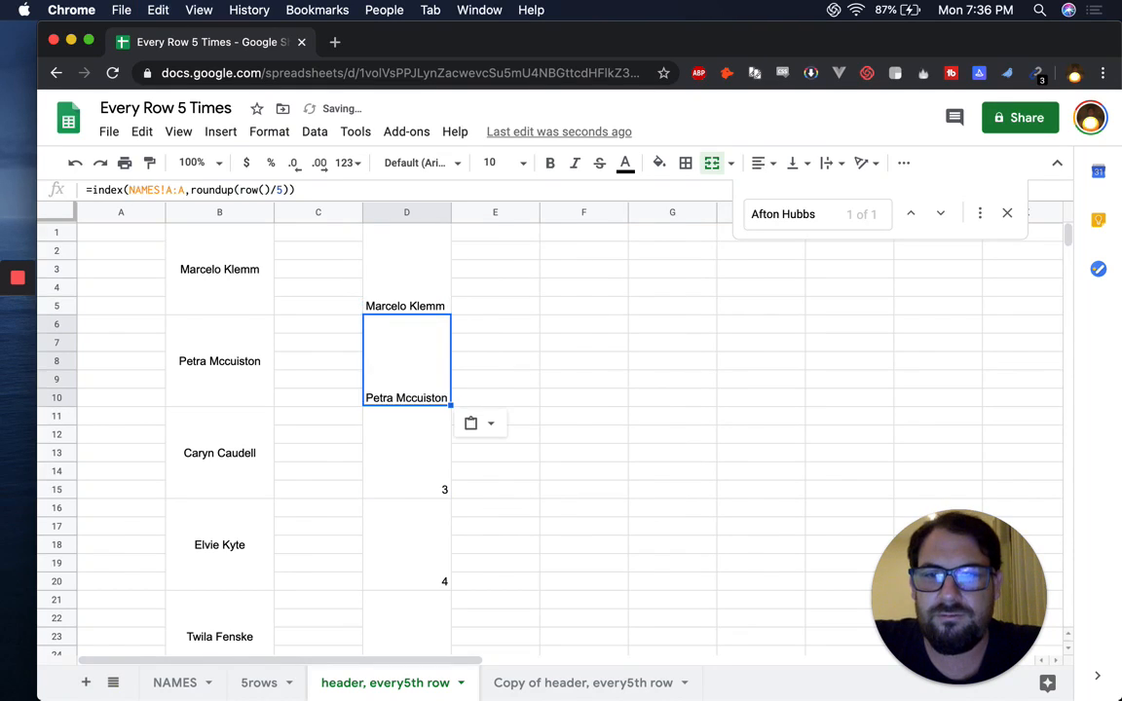
key(Down)
key(super+v)
key(Down)
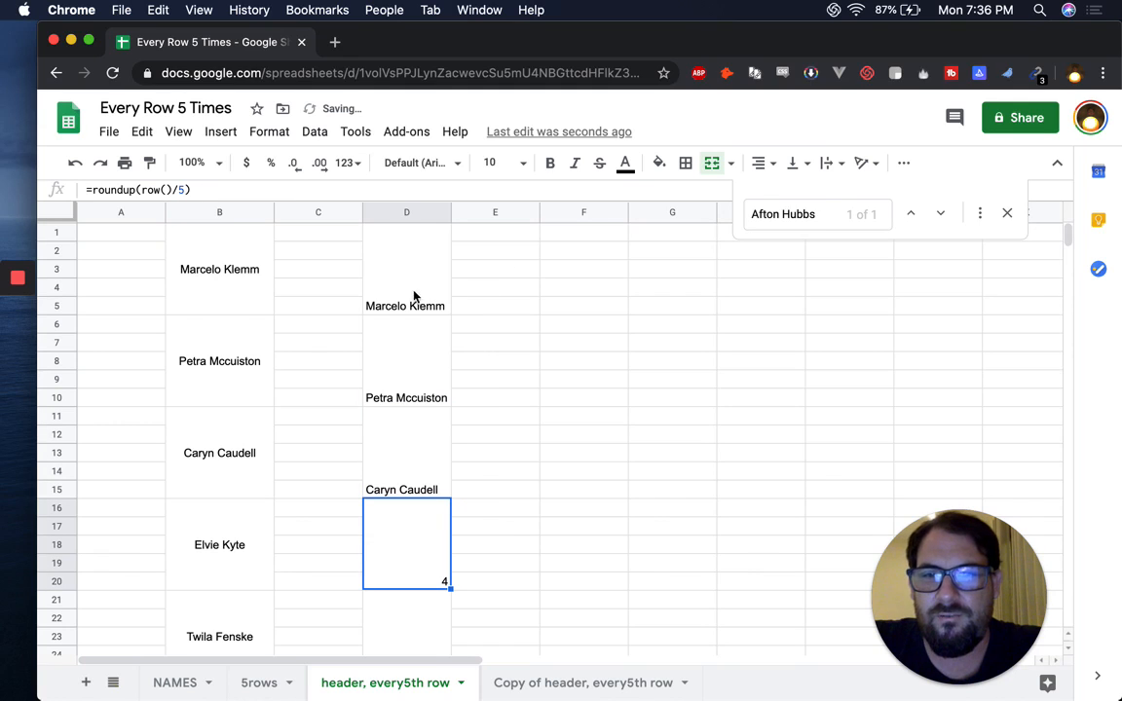
- Check the third entry of the NAMES list and view the 5rows sheet for comparison
click(191, 683)
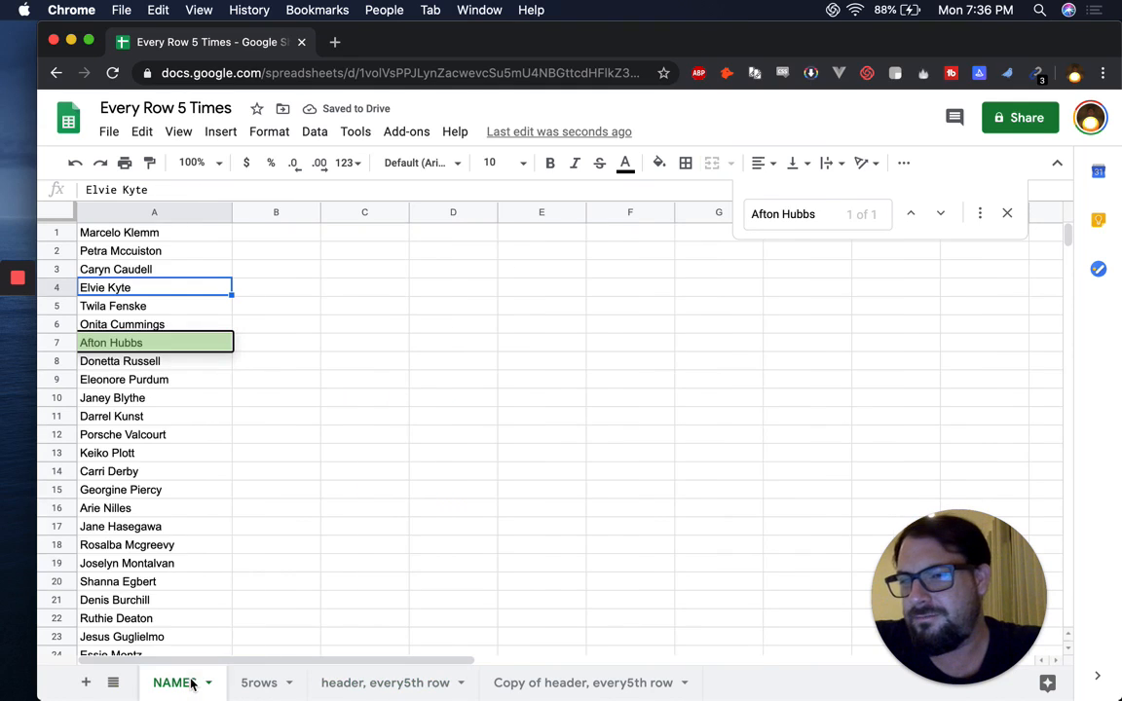
click(130, 273)
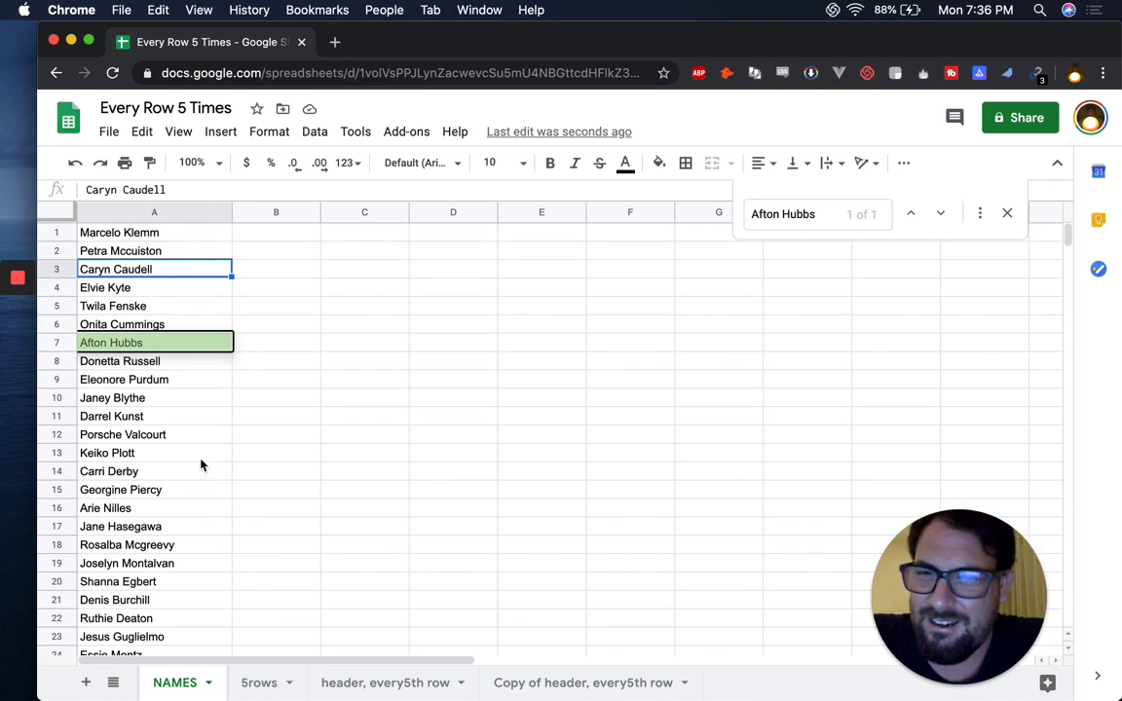
click(260, 685)
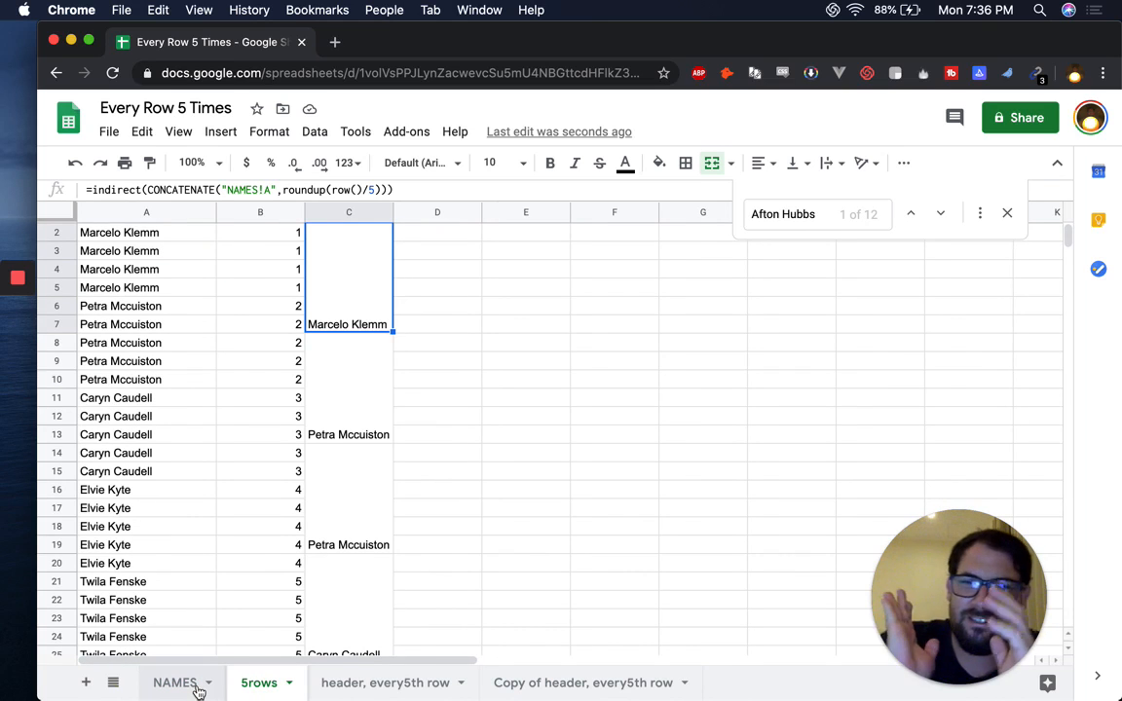